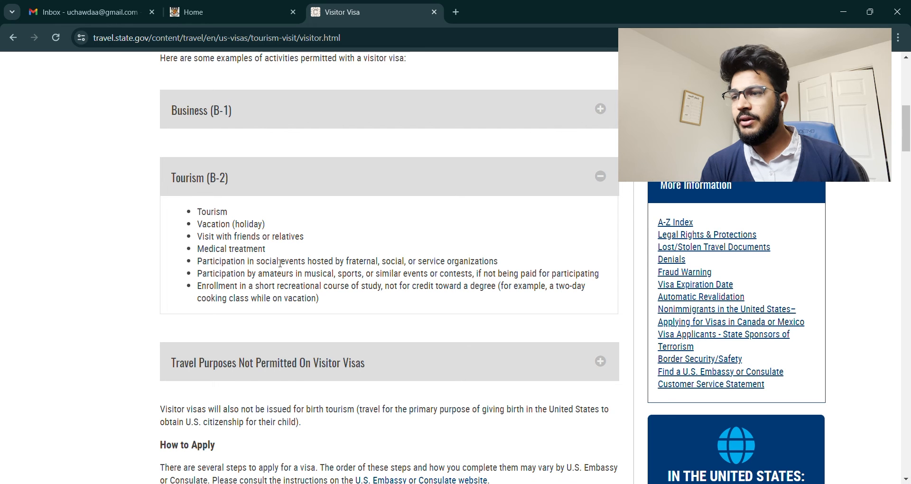
Step: Open the online Form DS-160 application from the Visitor Visa page
scroll(281, 263, "down", 3)
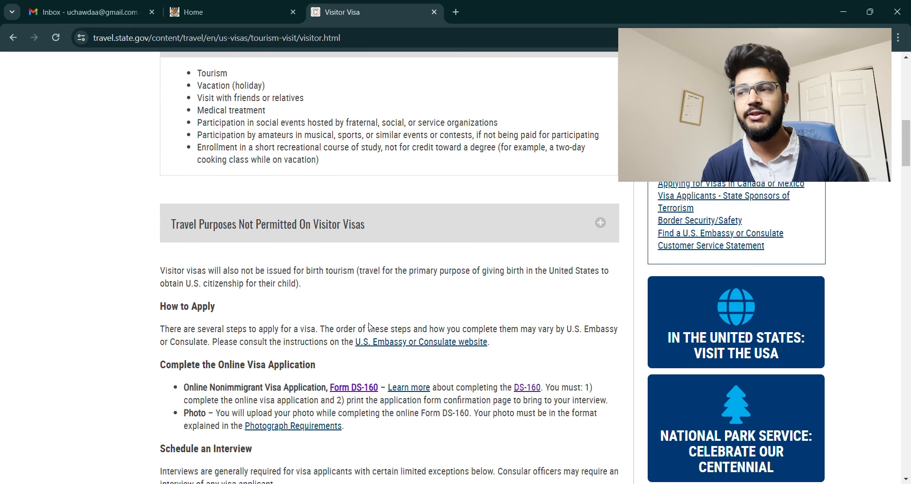
left_click(366, 389)
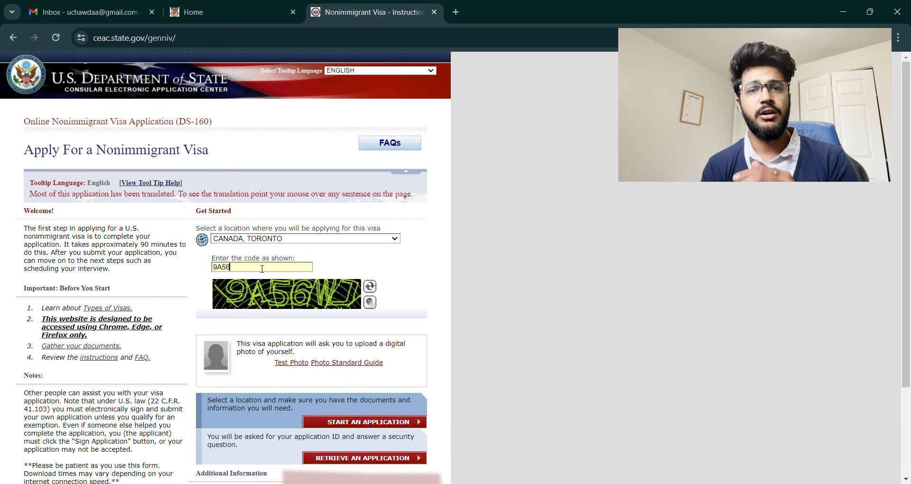
Step: Finish entering the security code and start a new DS-160 application
type("WJ")
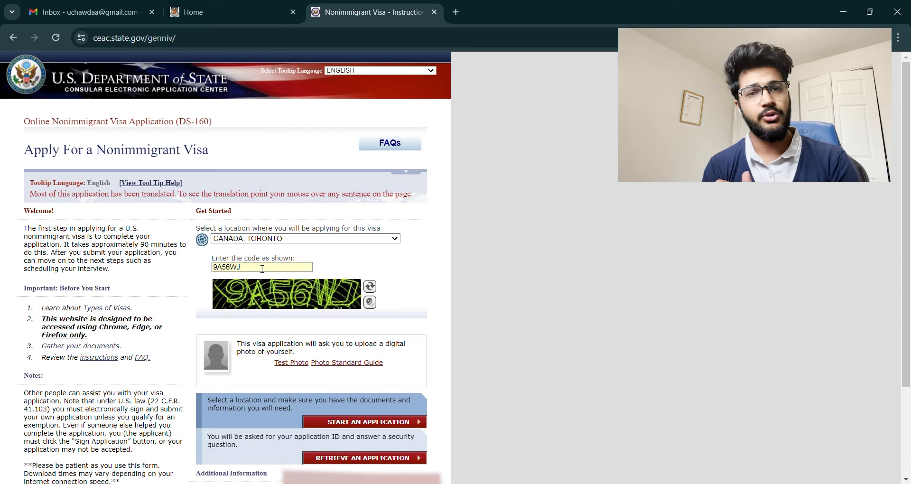
scroll(482, 331, "down", 3)
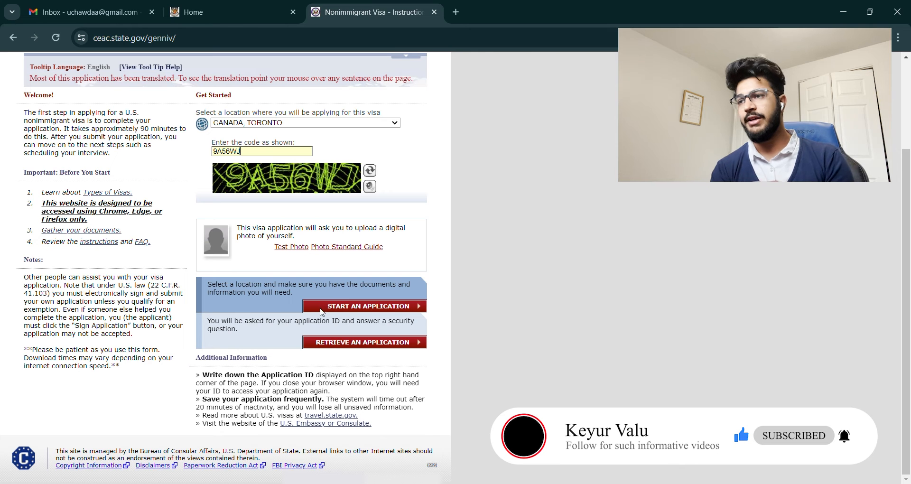
left_click(355, 309)
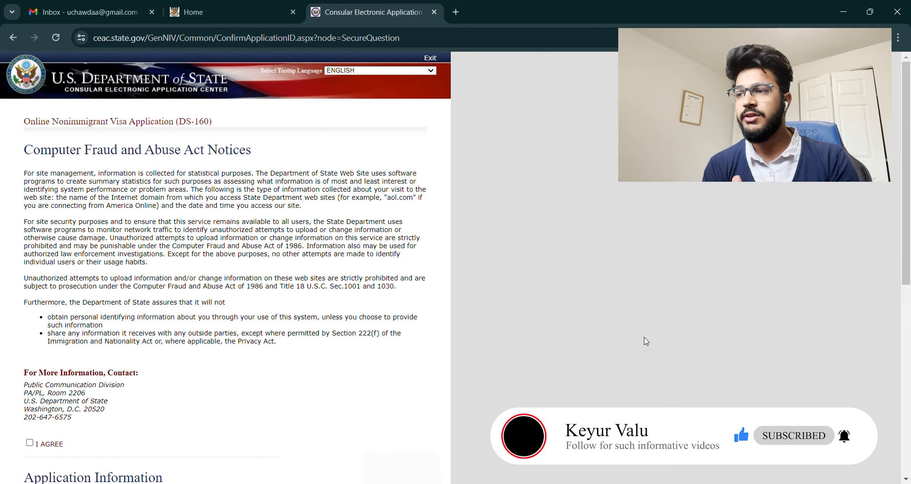
Step: Agree to the fraud notices, answer the security question, and select the native-alphabet full name
scroll(645, 340, "down", 3)
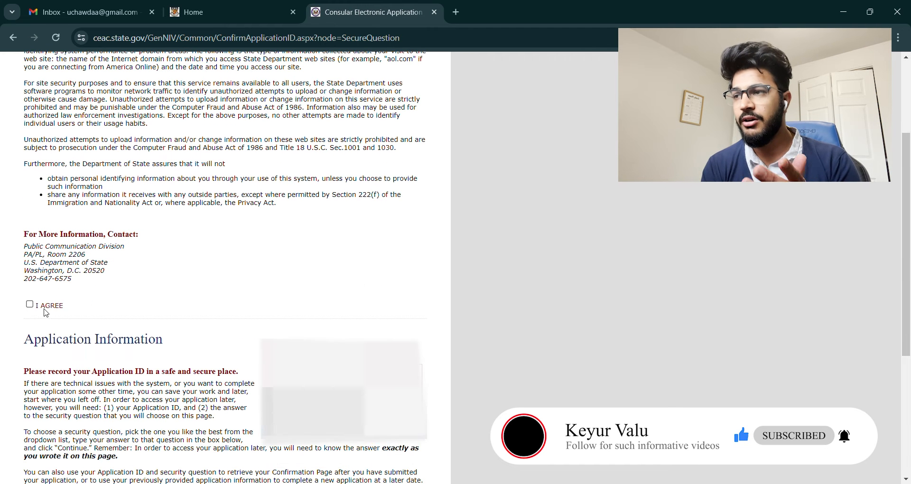
left_click(51, 307)
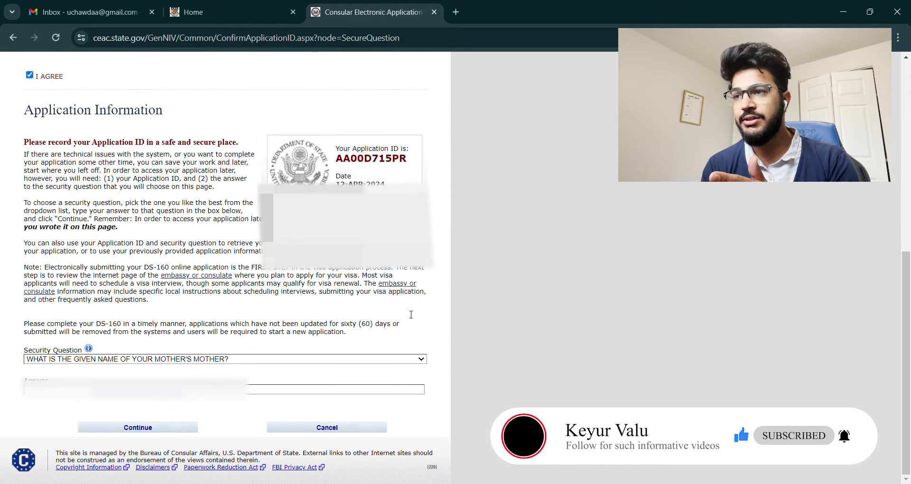
left_click(90, 393)
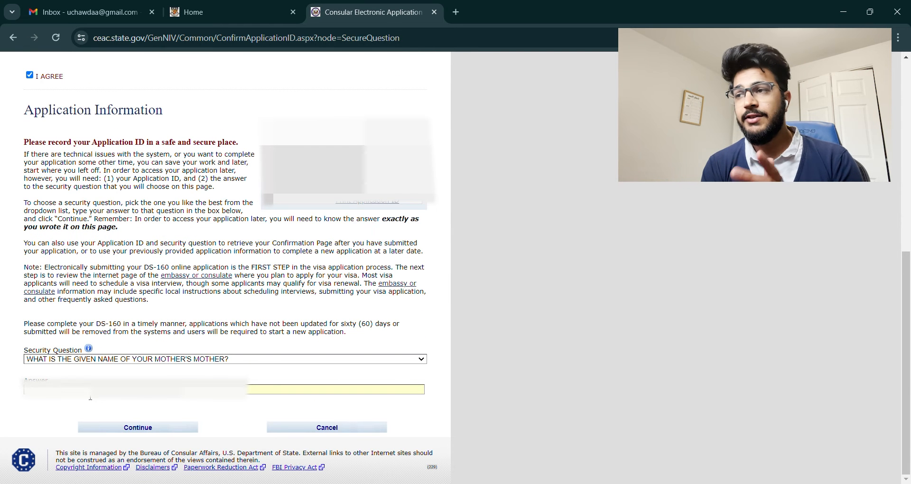
left_click(152, 427)
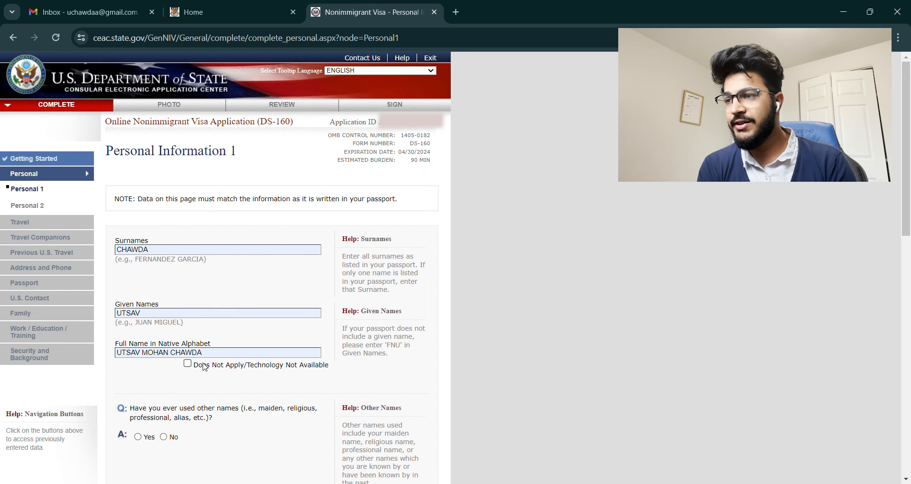
left_click_drag(218, 358, 116, 359)
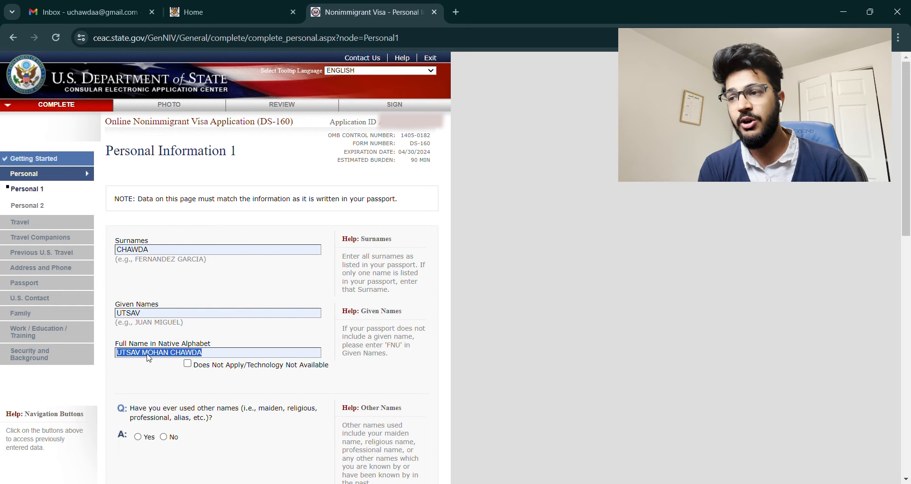
Step: Search Google for 'translate' in a new tab and choose Gujarati as the target language
key("ctrl+t")
left_click(439, 263)
type("tras")
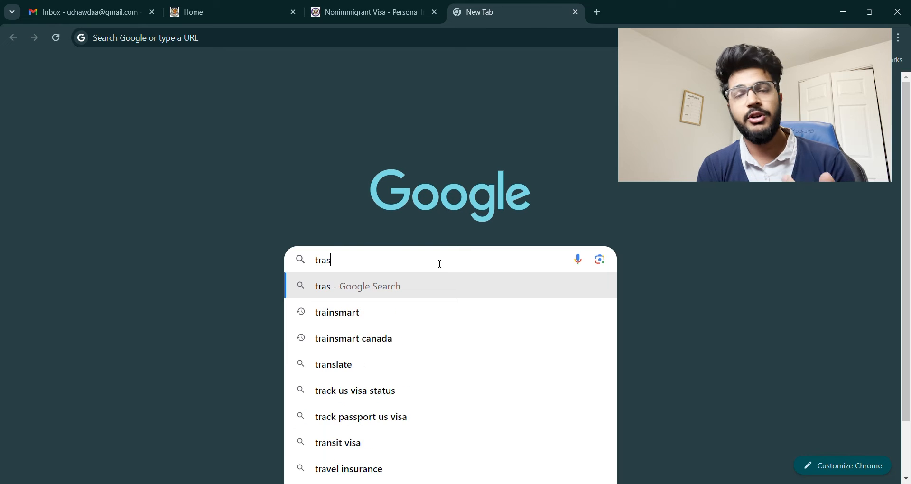
key("Down")
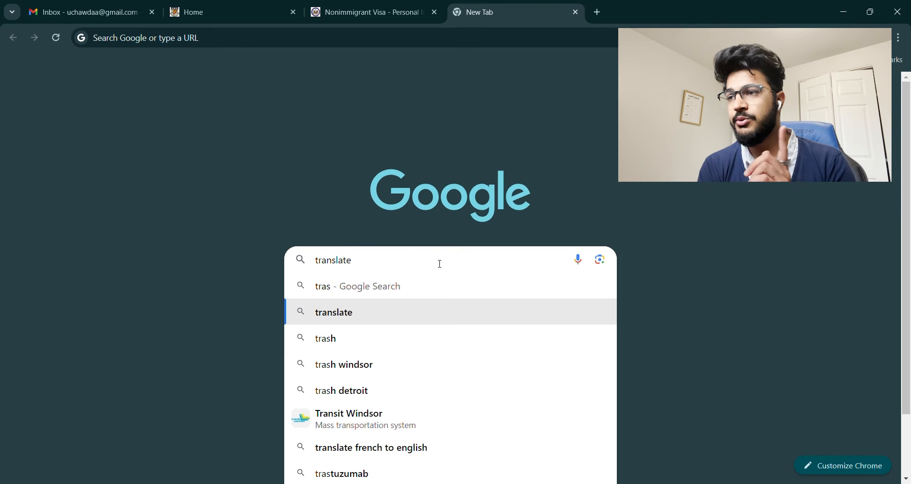
key("Return")
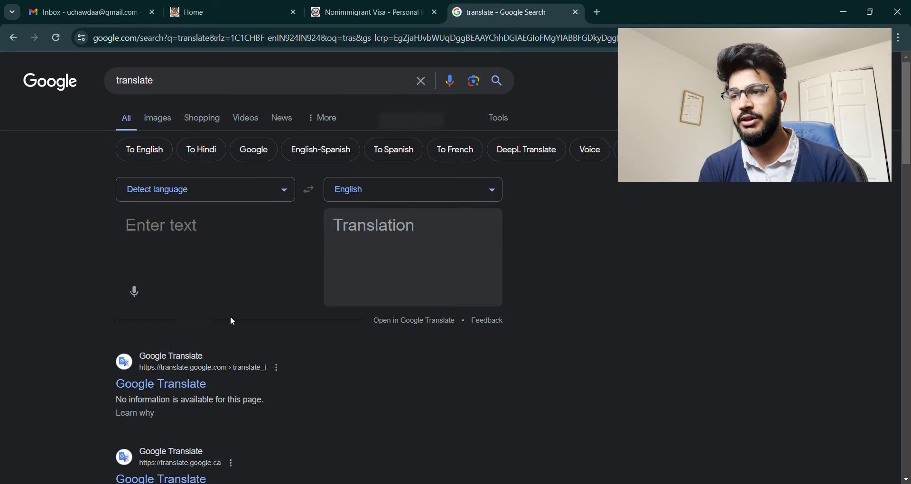
left_click(492, 190)
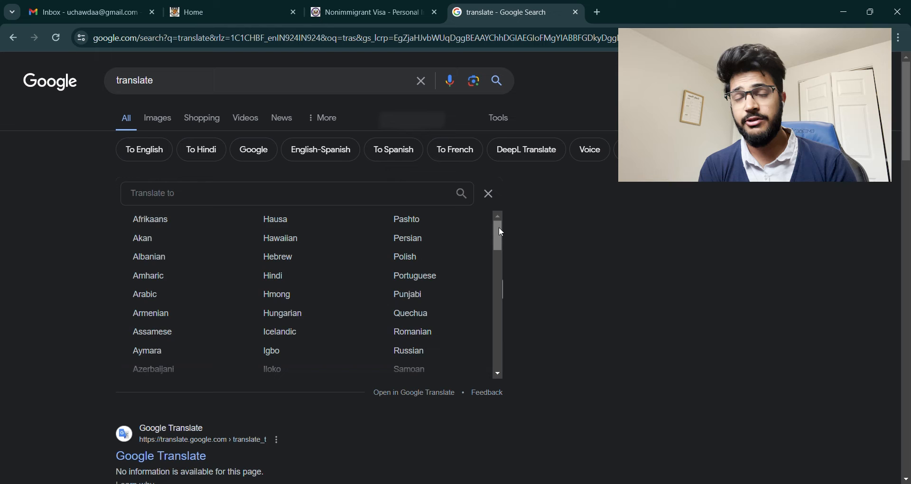
left_click_drag(500, 229, 516, 347)
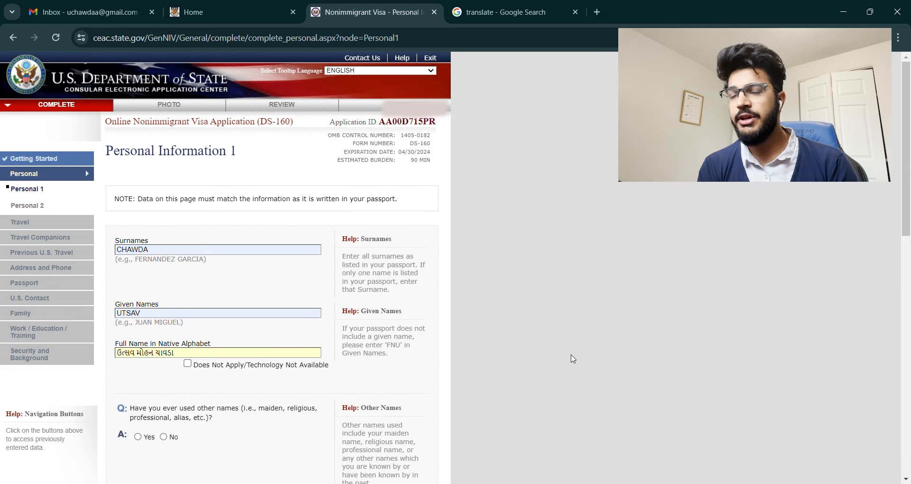
Step: Add the middle name to Given Names and answer No to other names and telecode
scroll(574, 352, "down", 3)
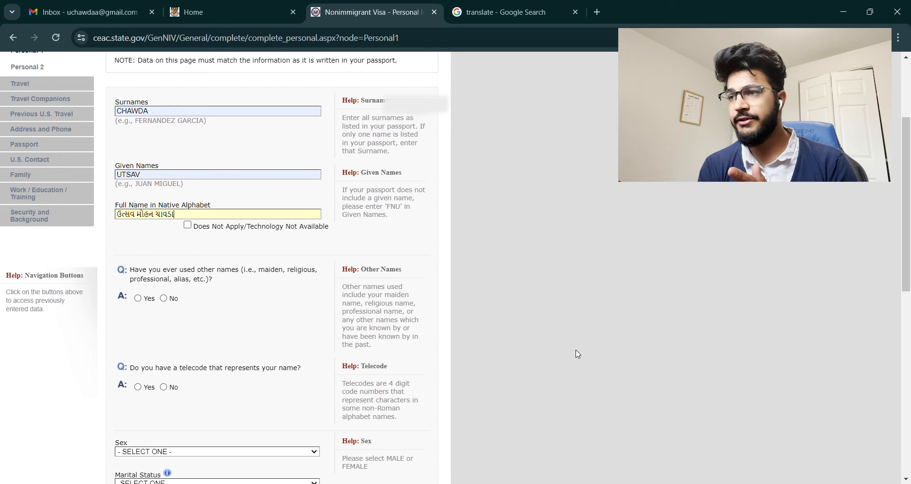
key("shift+Tab")
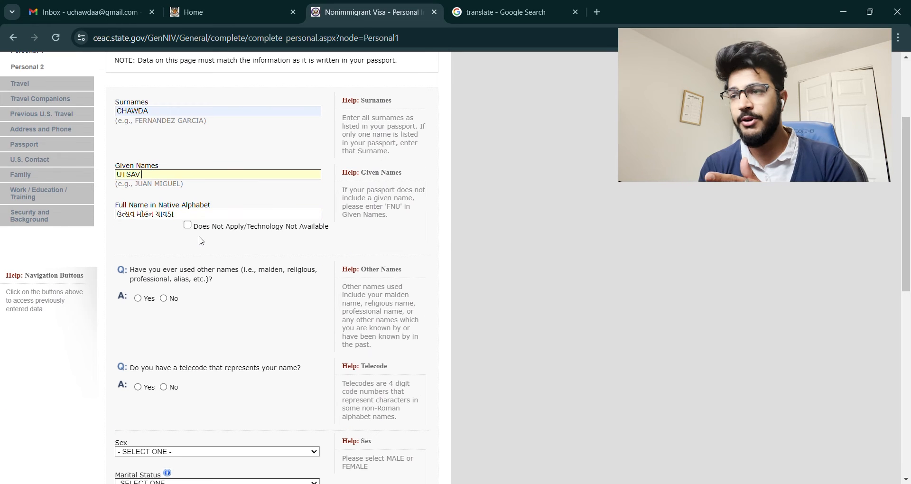
type("MO")
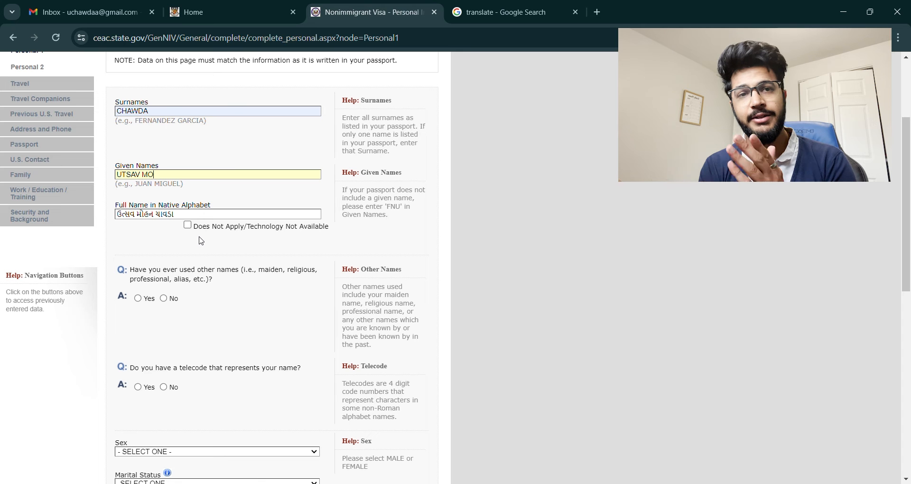
type("HAN")
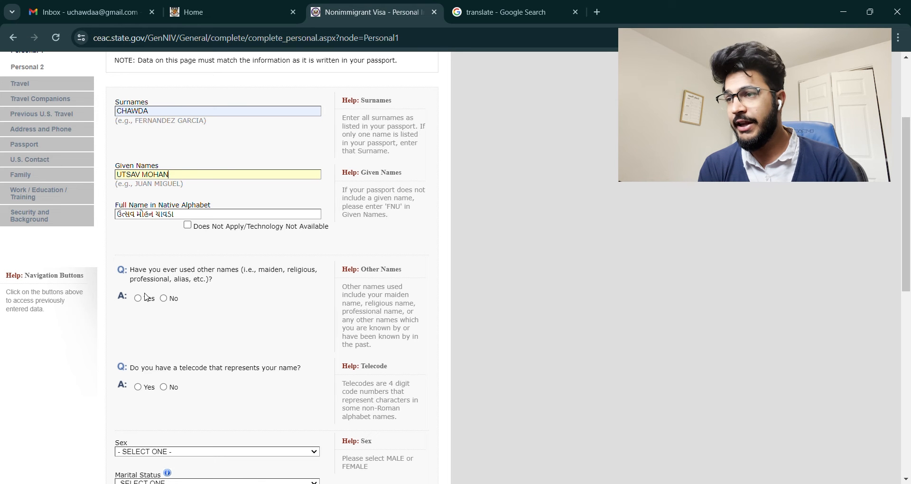
left_click(167, 299)
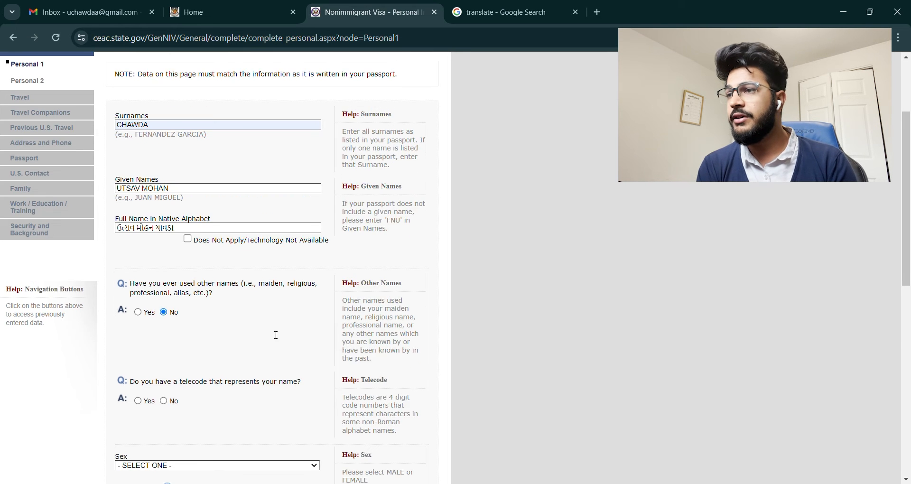
scroll(273, 335, "down", 3)
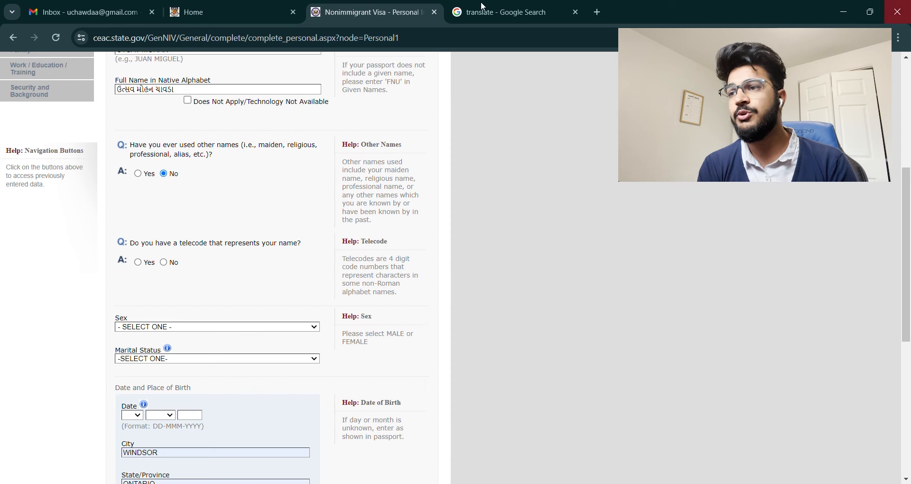
left_click(164, 263)
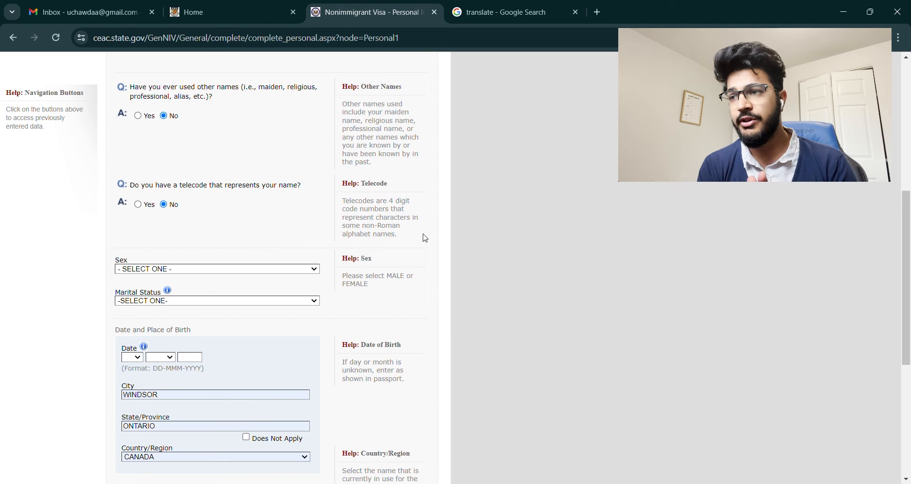
Step: Set Sex to MALE and Marital Status to SINGLE, save, and continue to Personal Information 2
left_click(242, 272)
left_click(233, 286)
left_click(230, 302)
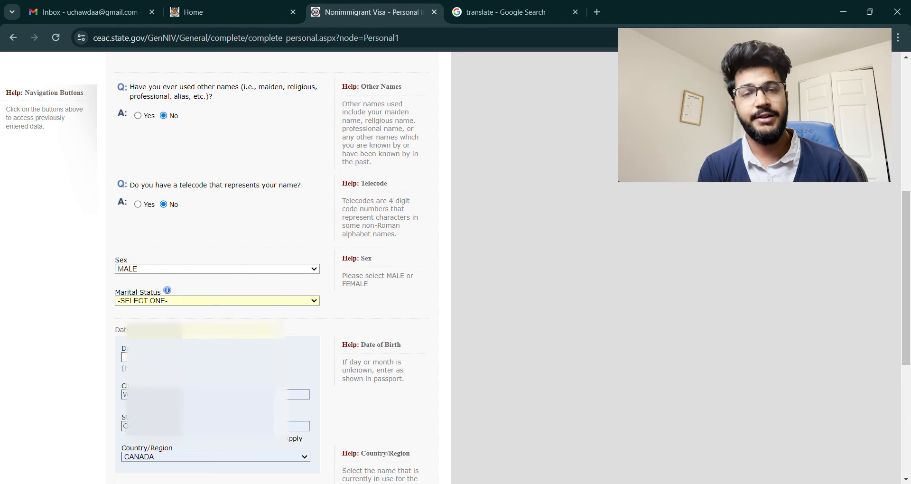
left_click(251, 349)
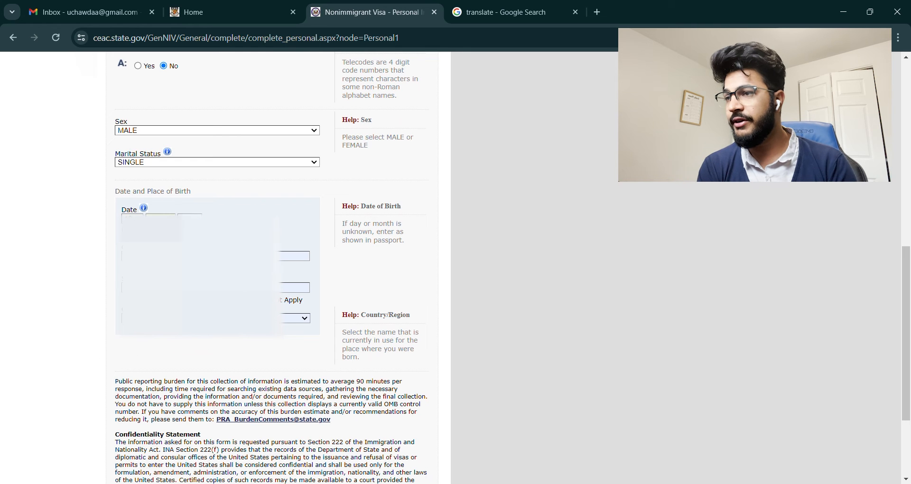
scroll(280, 401, "down", 3)
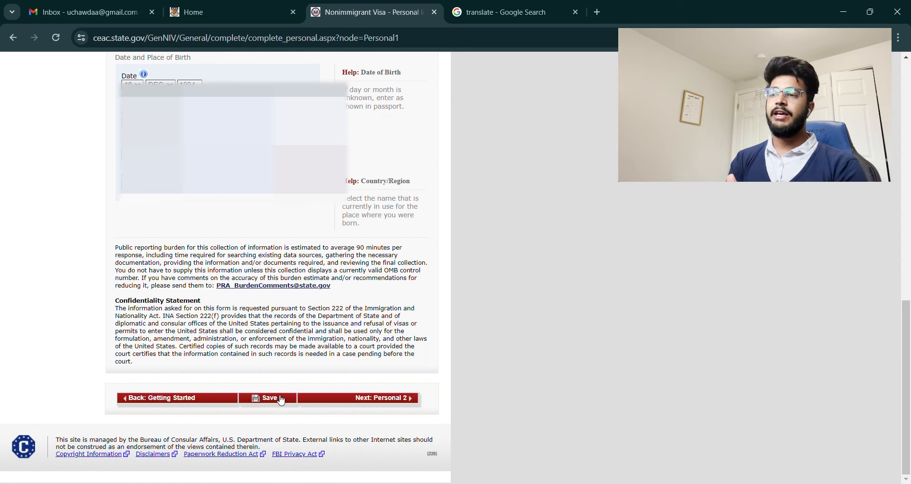
left_click(286, 403)
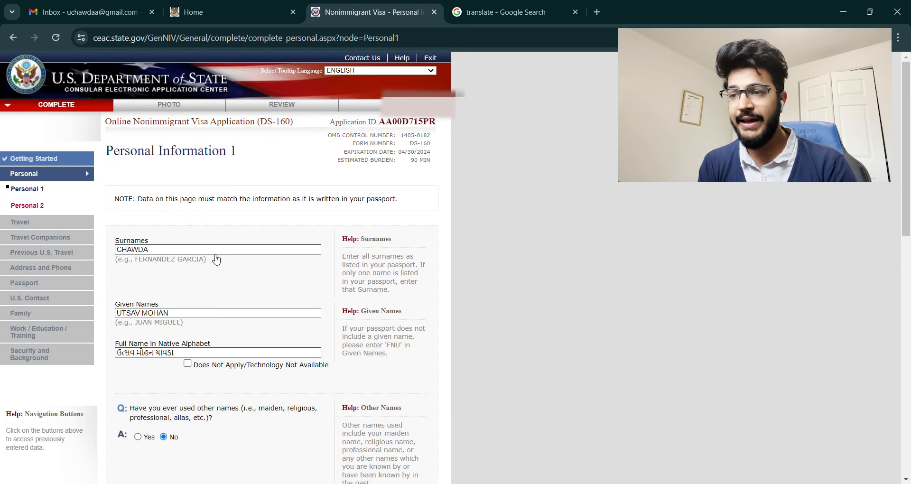
scroll(213, 258, "down", 8)
scroll(232, 282, "down", 4)
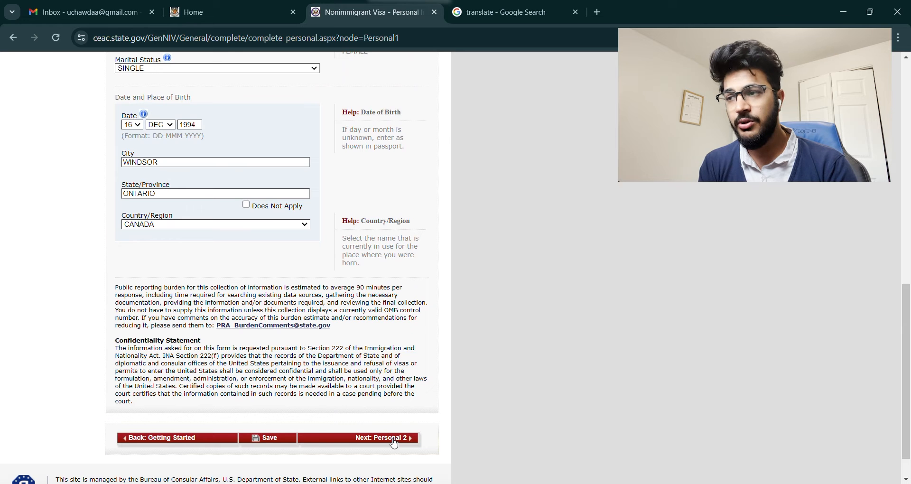
left_click(394, 438)
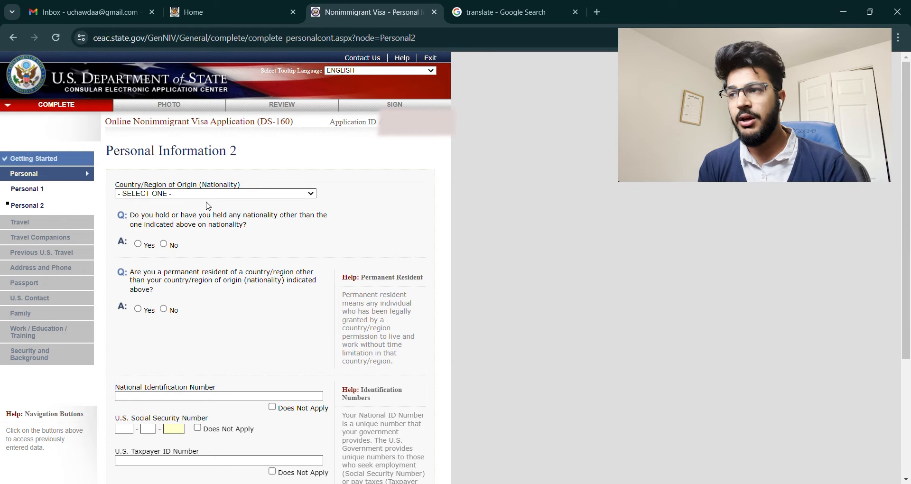
Step: Set nationality to INDIA and answer No to other nationality and permanent residency
key("alt+Left")
key("alt+Right")
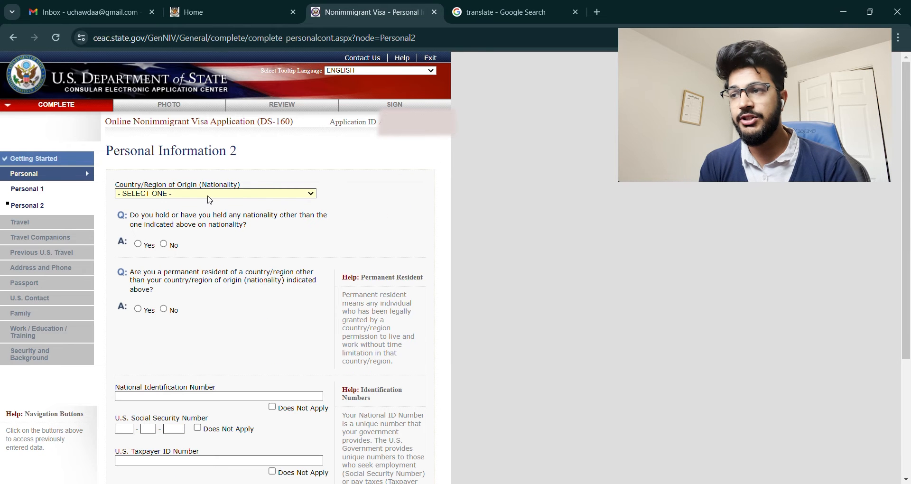
key("i")
key("n")
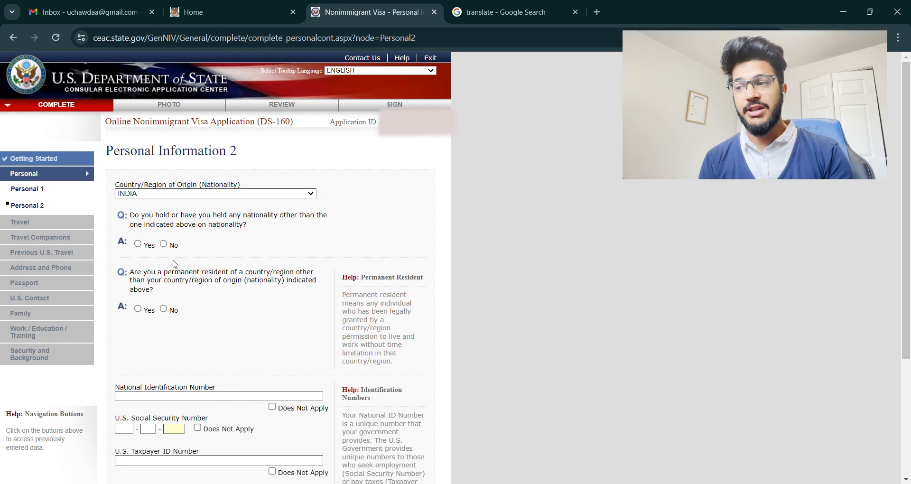
left_click(164, 244)
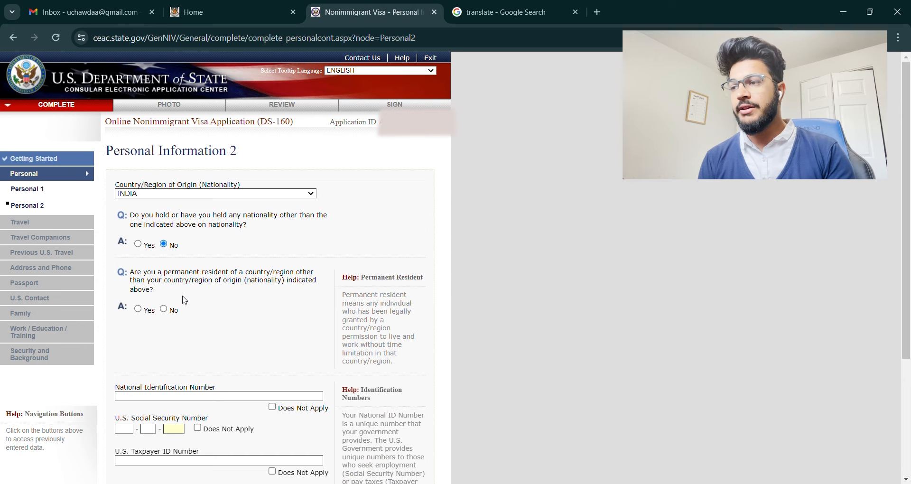
left_click(164, 310)
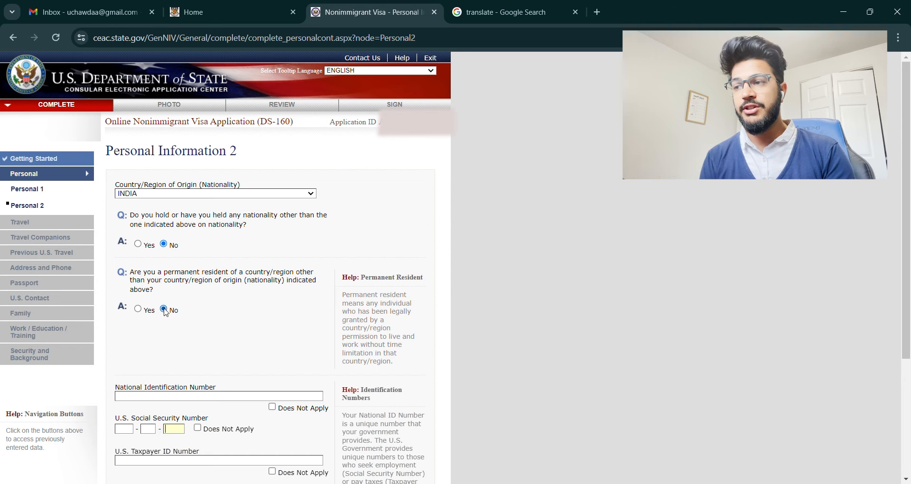
Step: Save Personal Information 2 and move on to the Travel section
scroll(237, 327, "down", 3)
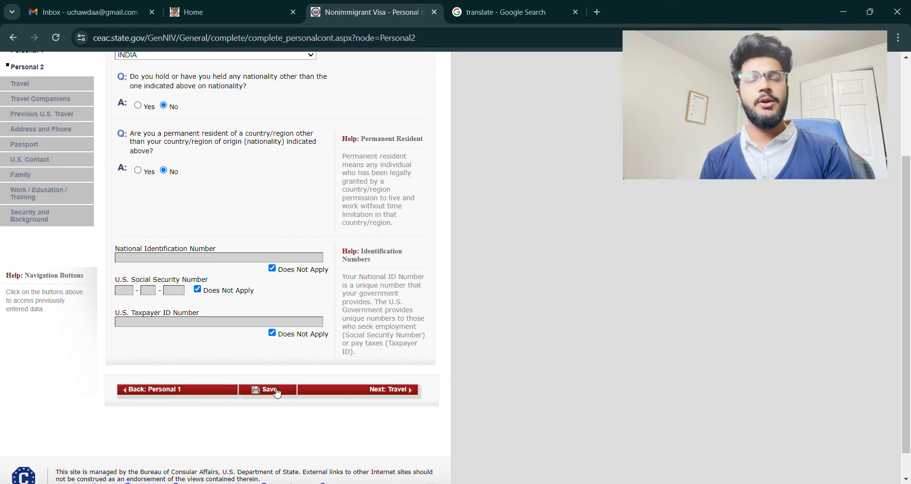
left_click(278, 394)
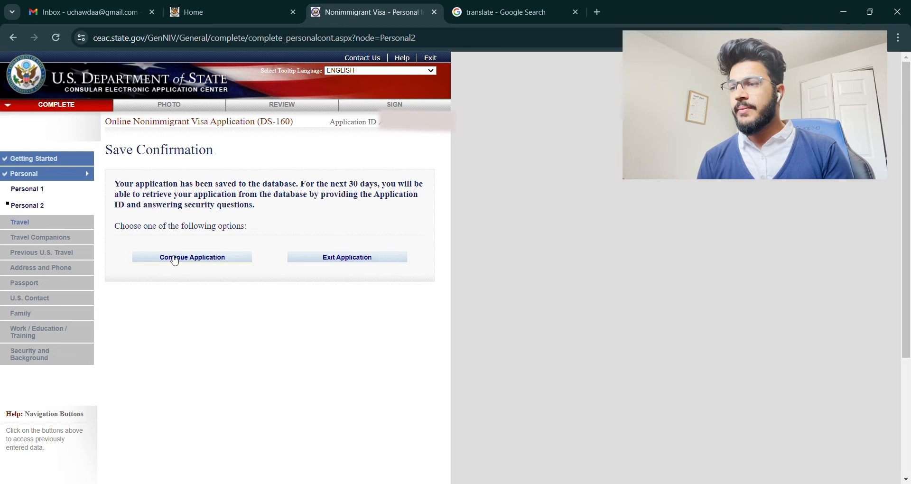
left_click(180, 260)
scroll(291, 346, "down", 4)
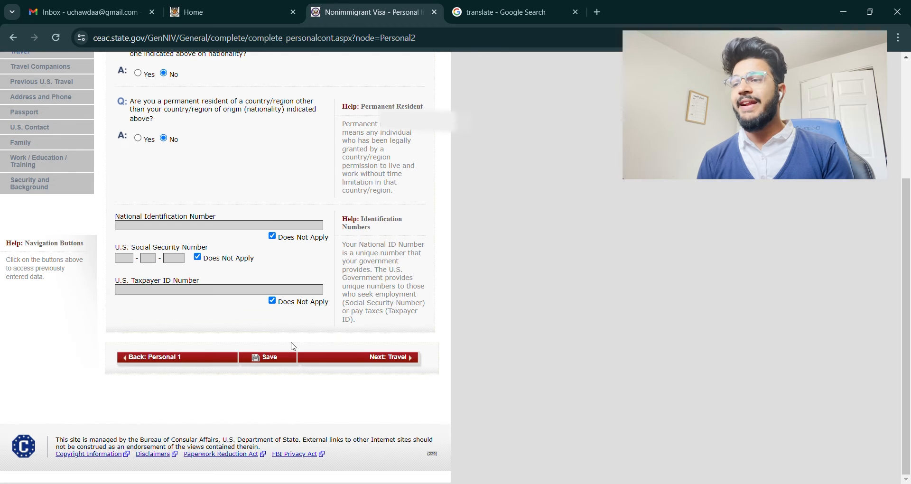
left_click(385, 361)
Step: Set purpose to B1/B2 business and tourism, no specific travel plans, arrival 16 DEC 2024
scroll(338, 315, "down", 3)
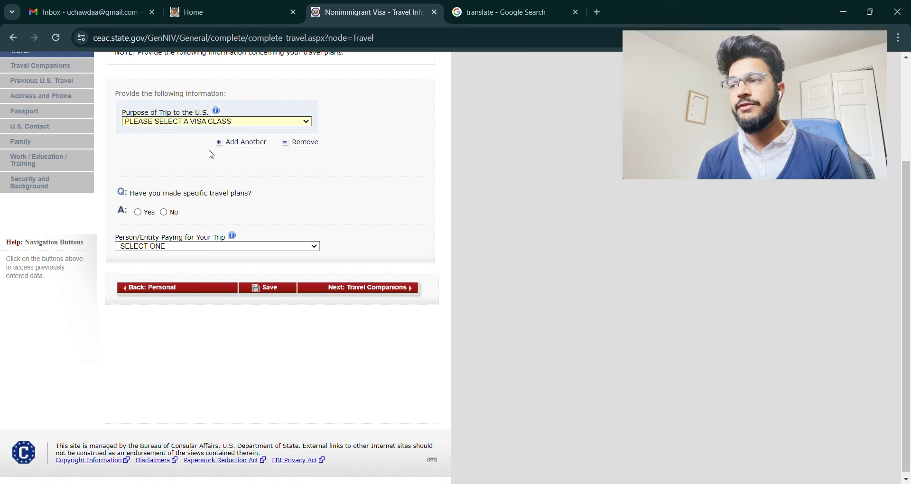
left_click(209, 154)
left_click(209, 151)
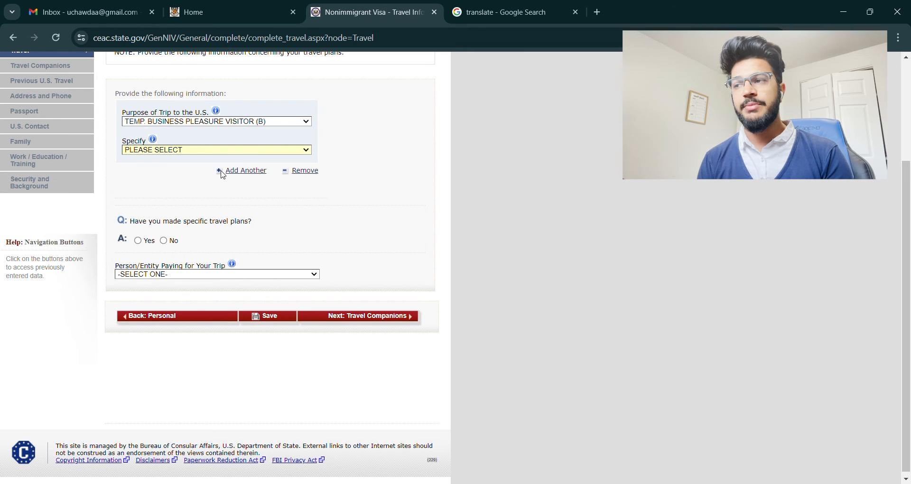
key("Down")
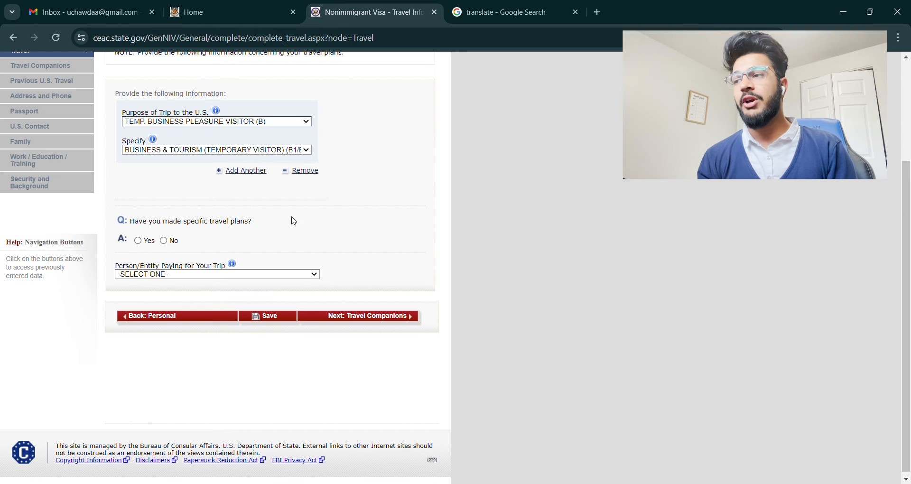
left_click(164, 241)
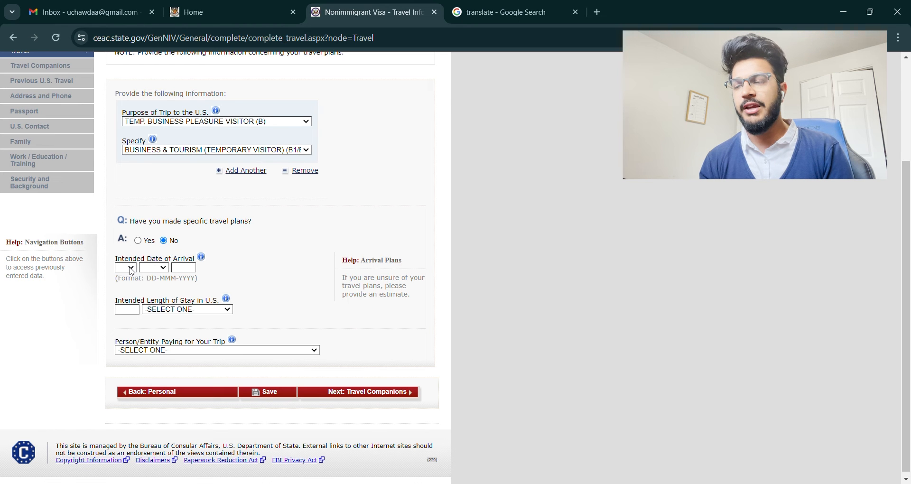
left_click(123, 420)
left_click(153, 267)
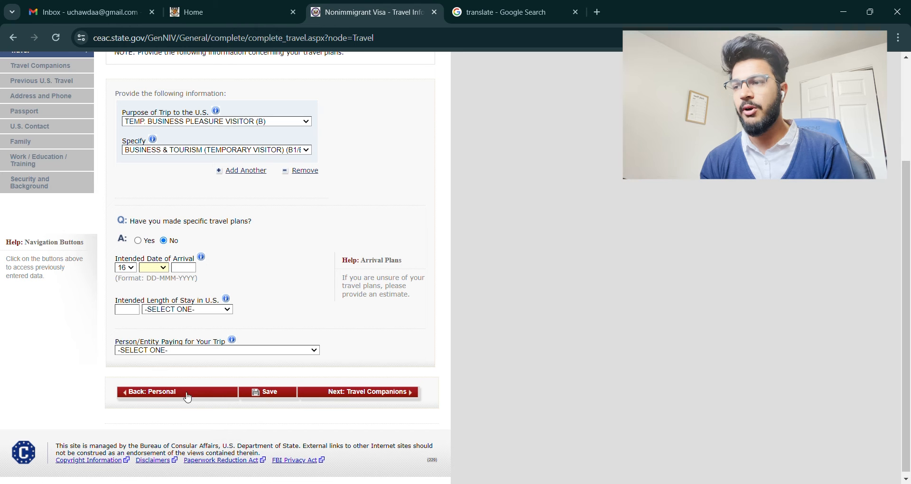
left_click(155, 384)
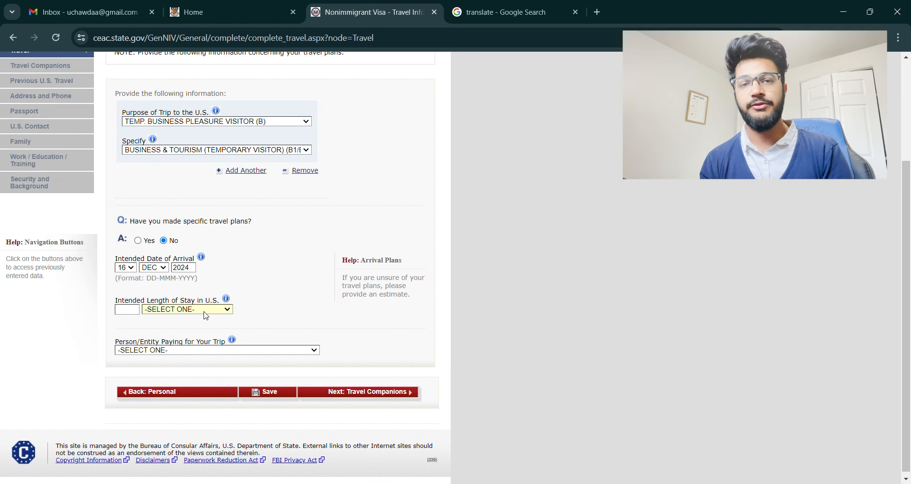
Step: Set stay to less than 24 hours and payer to SELF, save, and go to Travel Companions
left_click(208, 367)
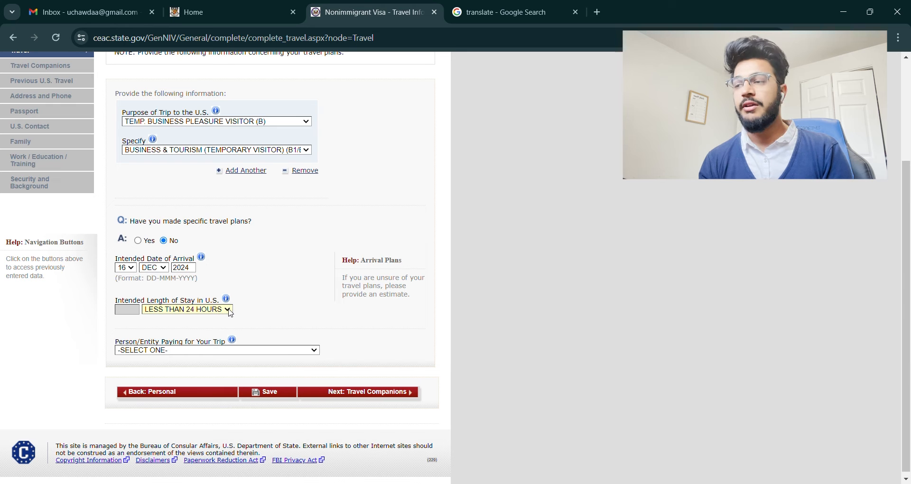
left_click(279, 324)
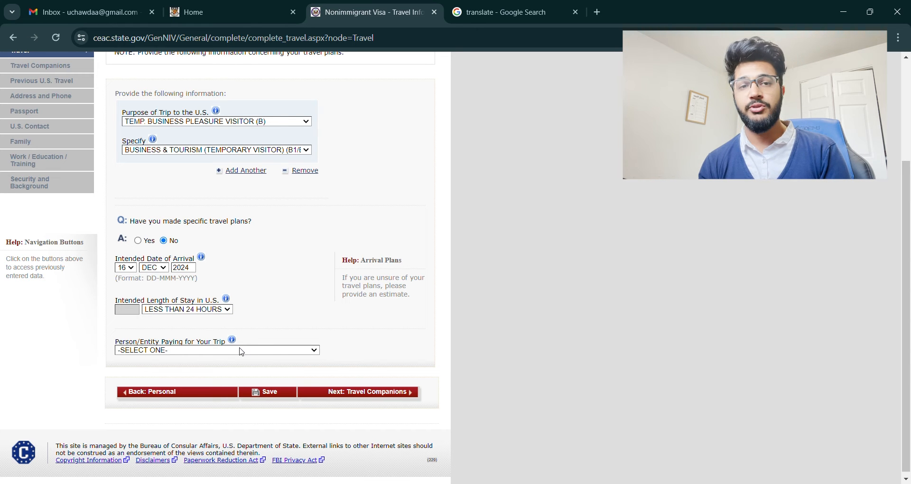
left_click(244, 371)
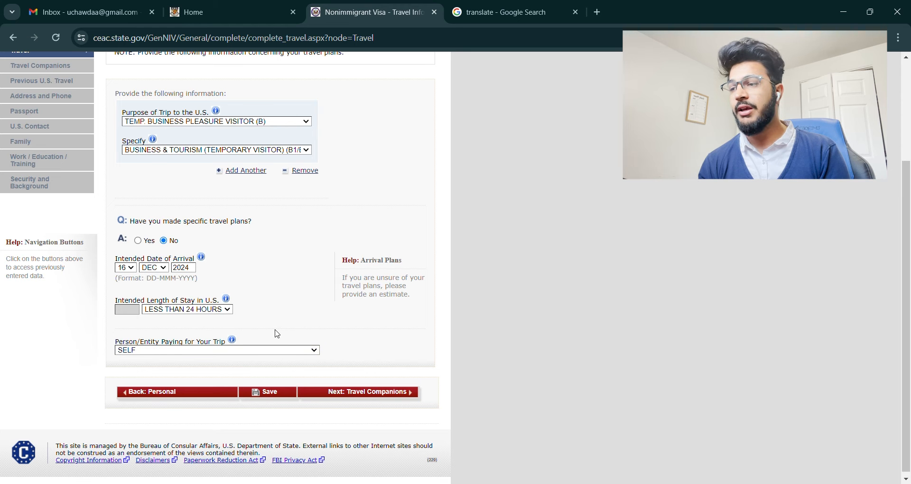
left_click(270, 393)
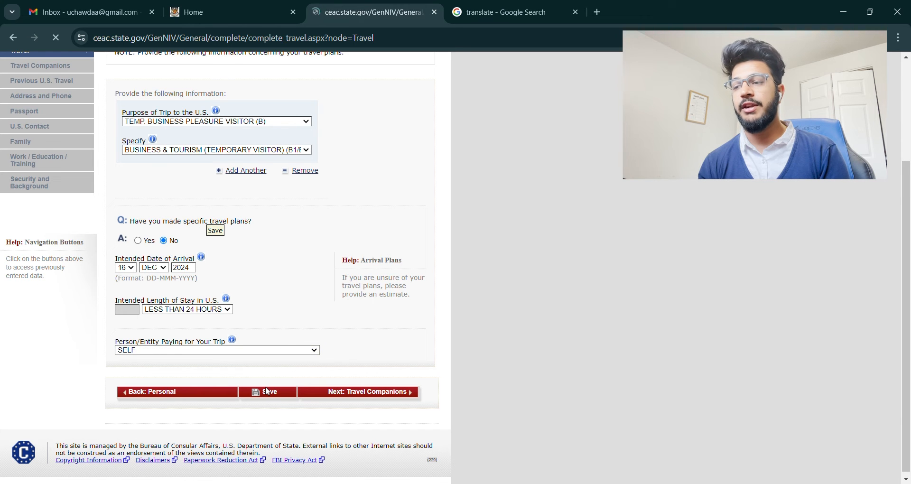
left_click(174, 258)
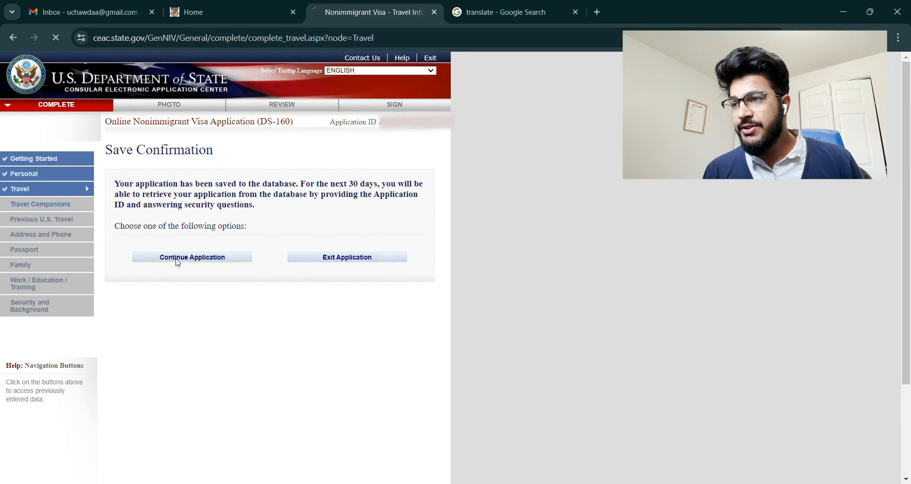
scroll(299, 380, "down", 3)
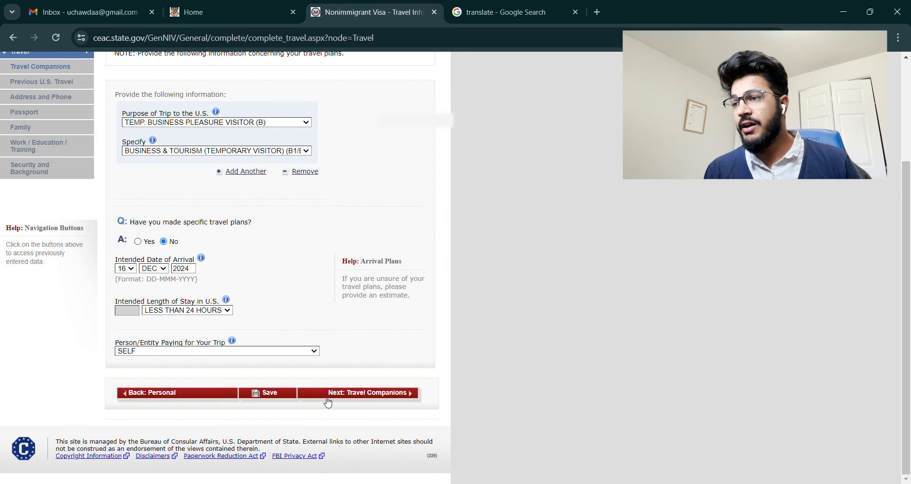
left_click(387, 394)
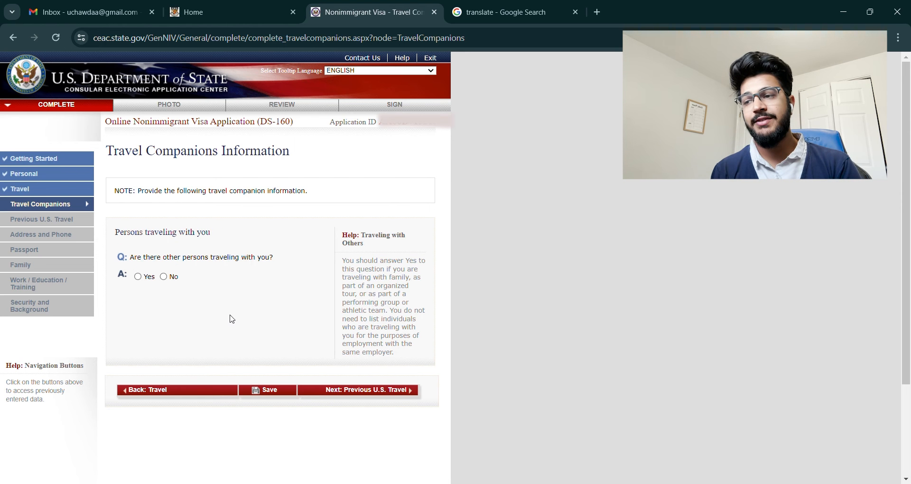
Step: Mark No for travelling with other persons, then save and return to the form
left_click(139, 277)
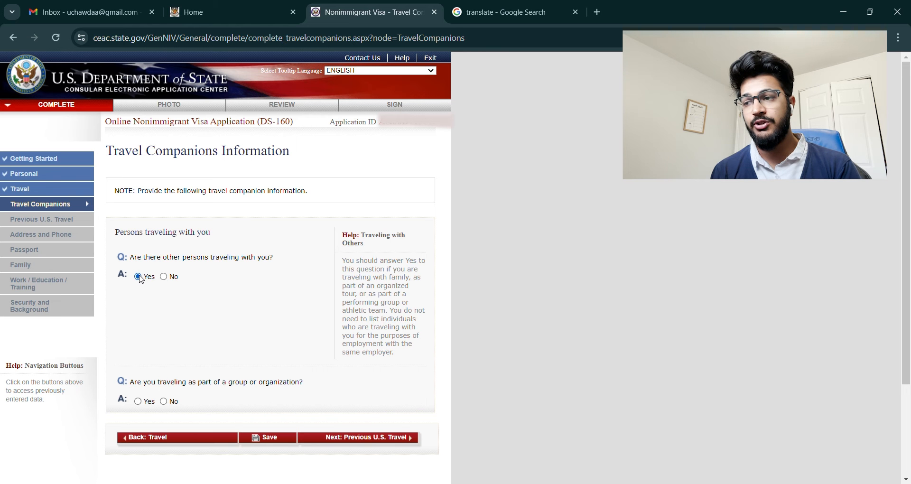
left_click(164, 277)
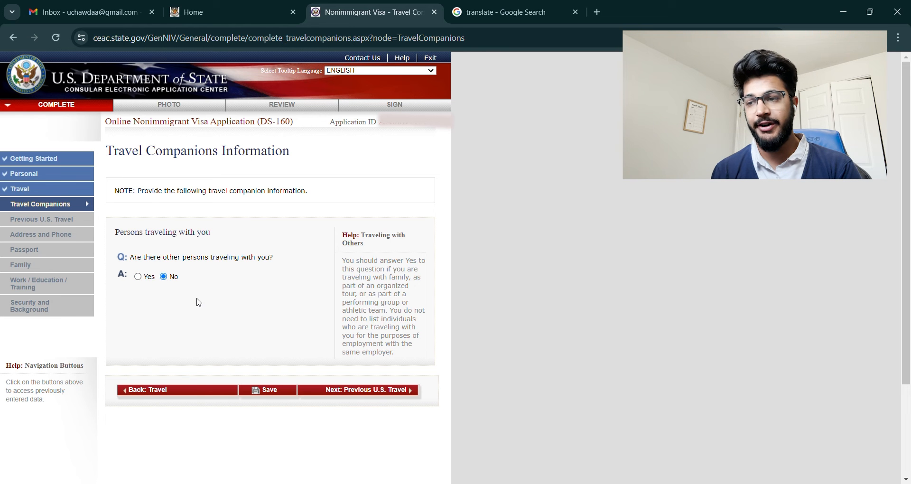
left_click(289, 394)
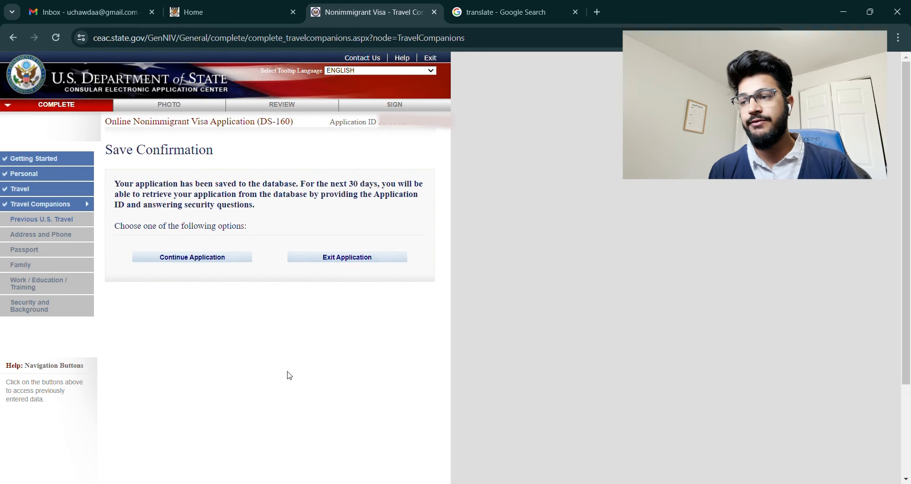
left_click(230, 257)
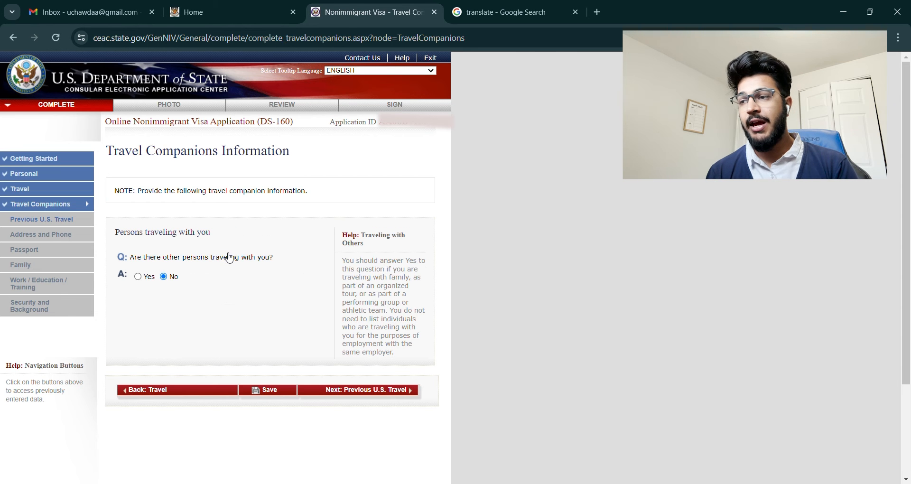
Step: Open Previous U.S. Travel and answer No to prior U.S. visits, visas and refusals
left_click(393, 391)
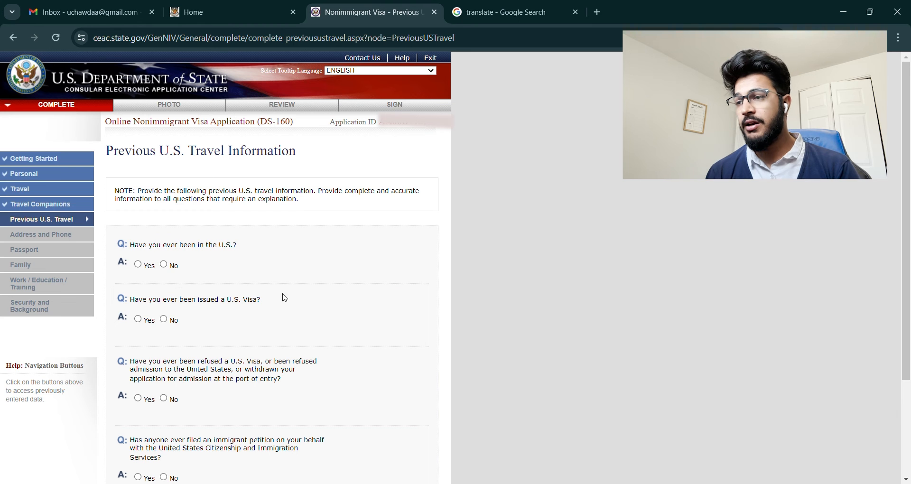
left_click(163, 265)
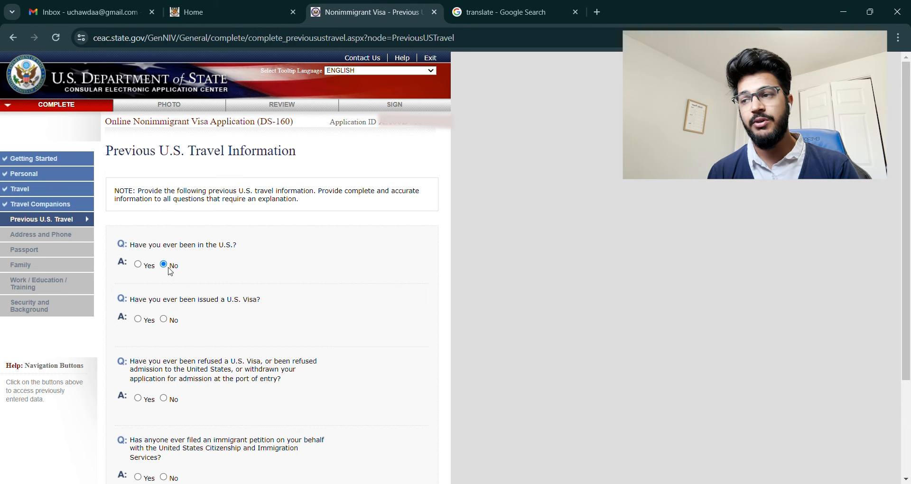
left_click(176, 324)
scroll(257, 346, "down", 3)
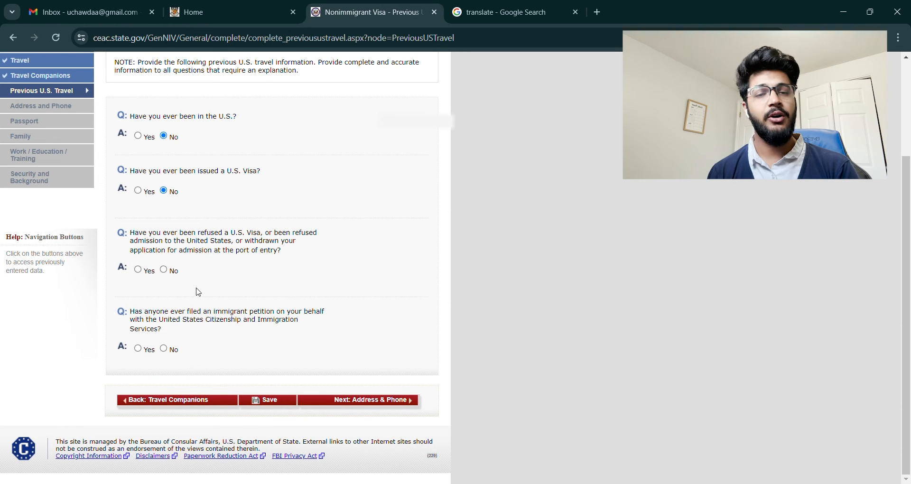
left_click(165, 271)
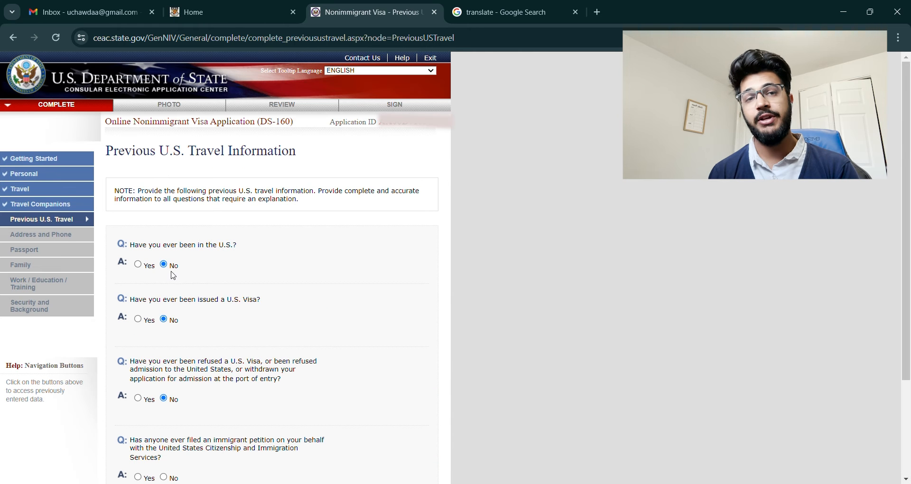
Step: Save the Previous U.S. Travel page and return to the form
scroll(295, 367, "down", 3)
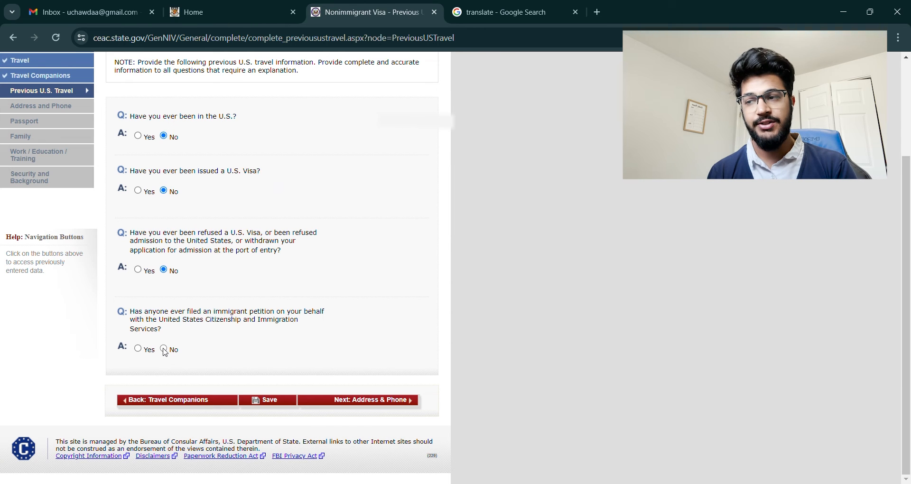
scroll(165, 352, "up", 3)
scroll(238, 373, "down", 3)
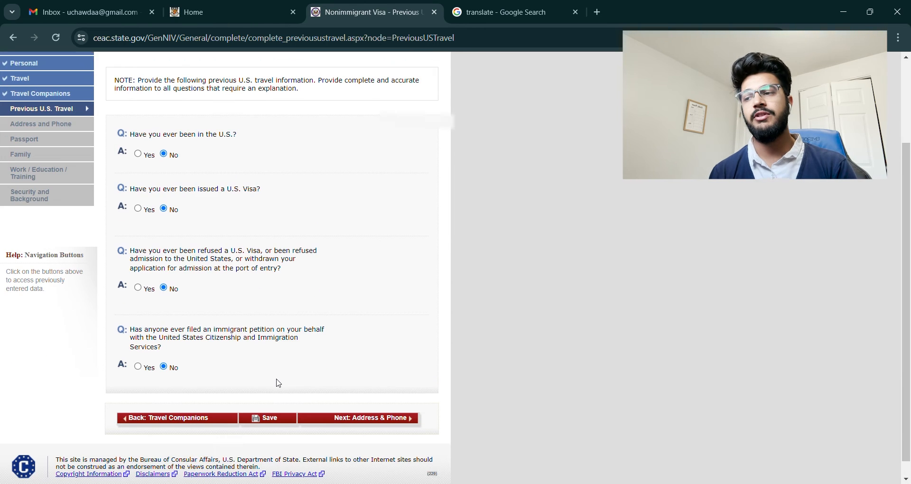
left_click(280, 403)
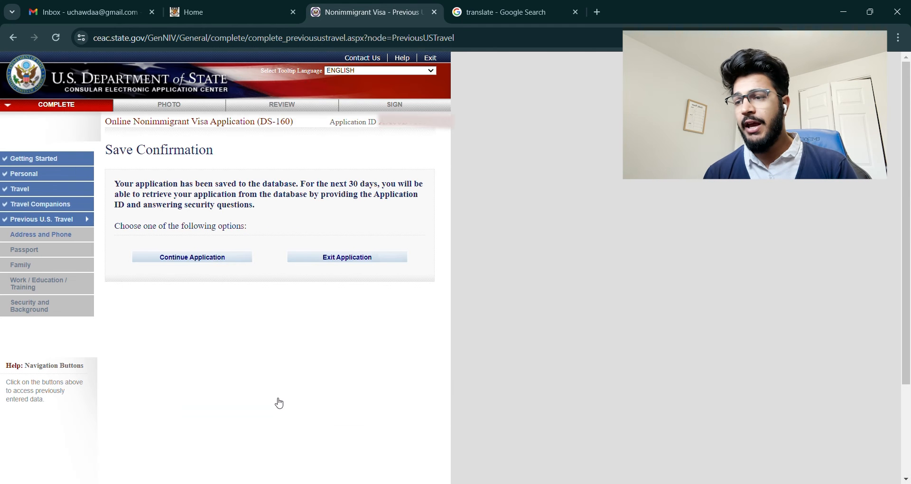
left_click(187, 258)
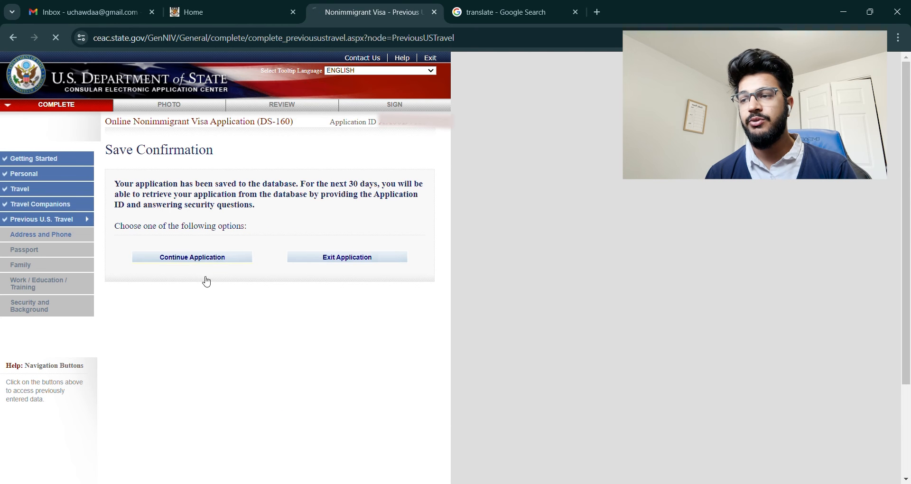
scroll(265, 334, "down", 4)
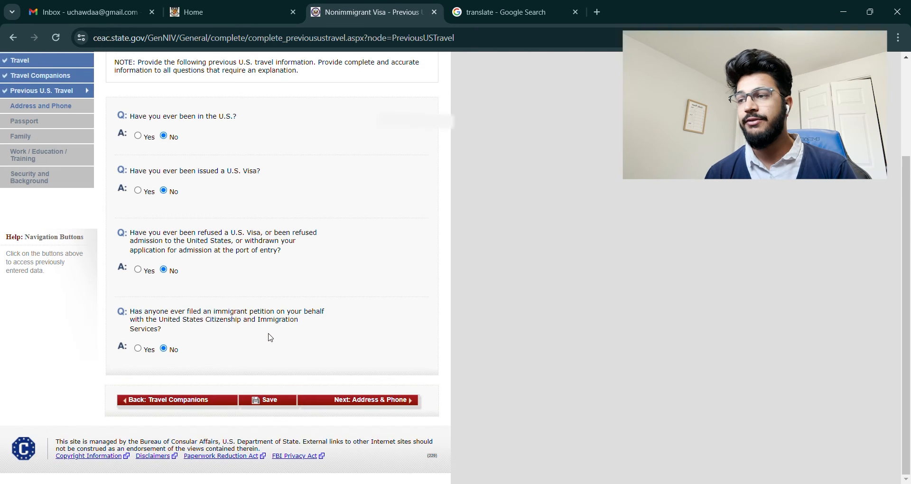
Step: Fill the home address from browser autofill and mark the mailing address same as home
left_click(381, 401)
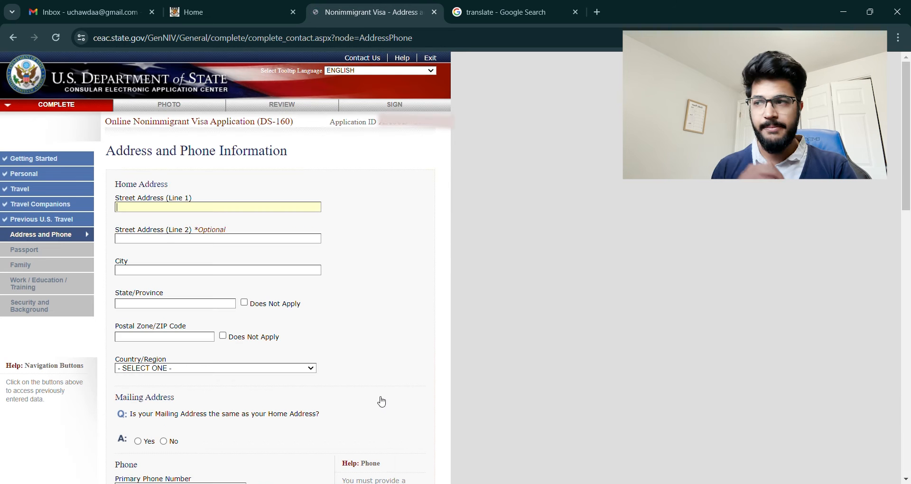
left_click(150, 210)
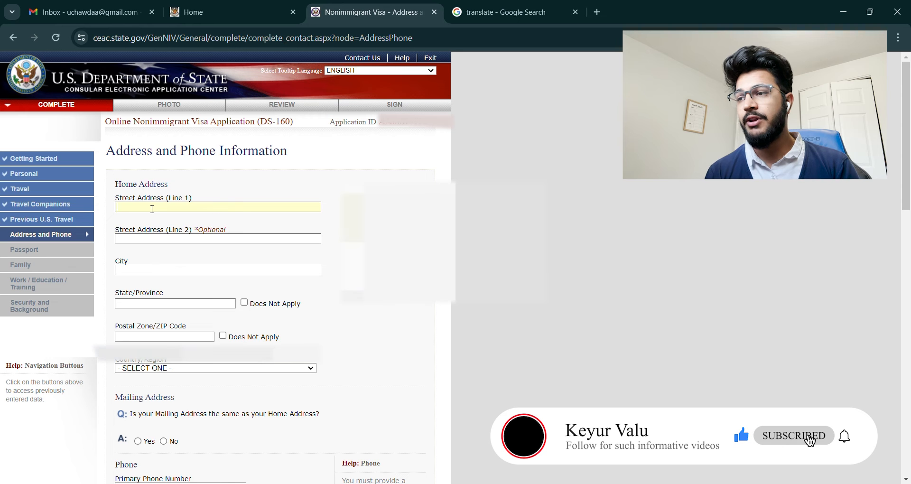
left_click(212, 237)
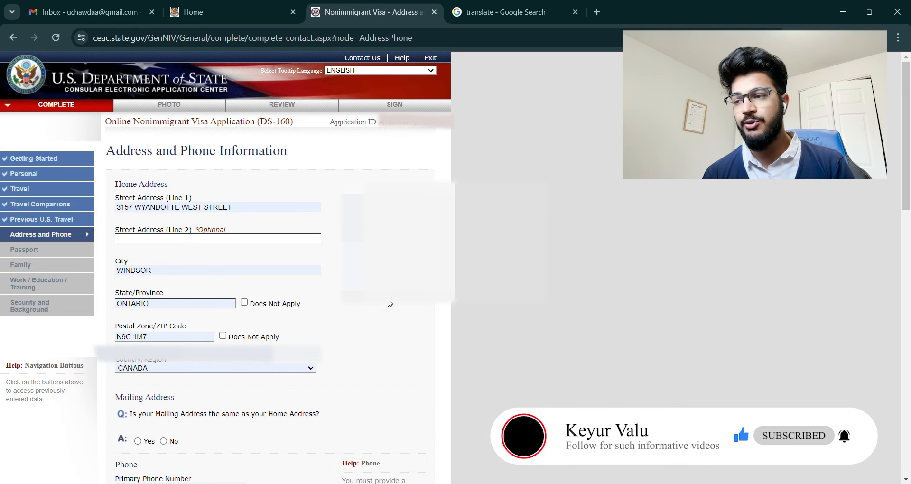
scroll(541, 378, "down", 3)
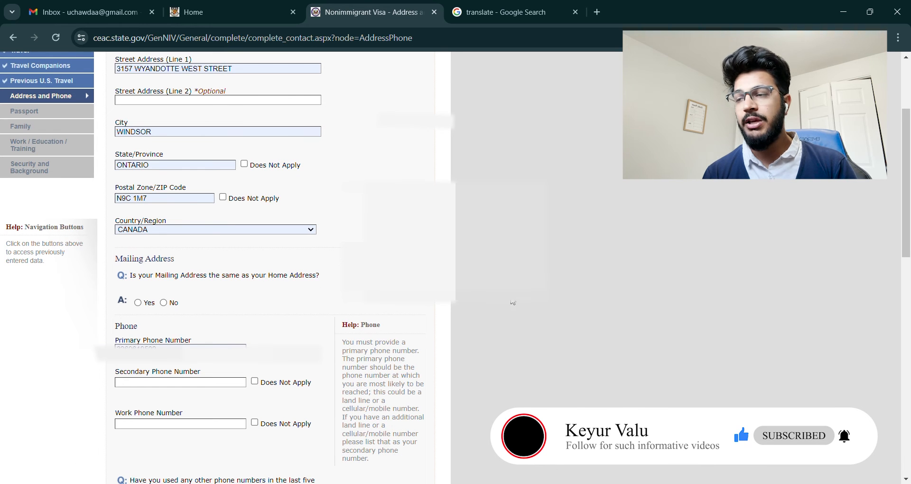
left_click(138, 304)
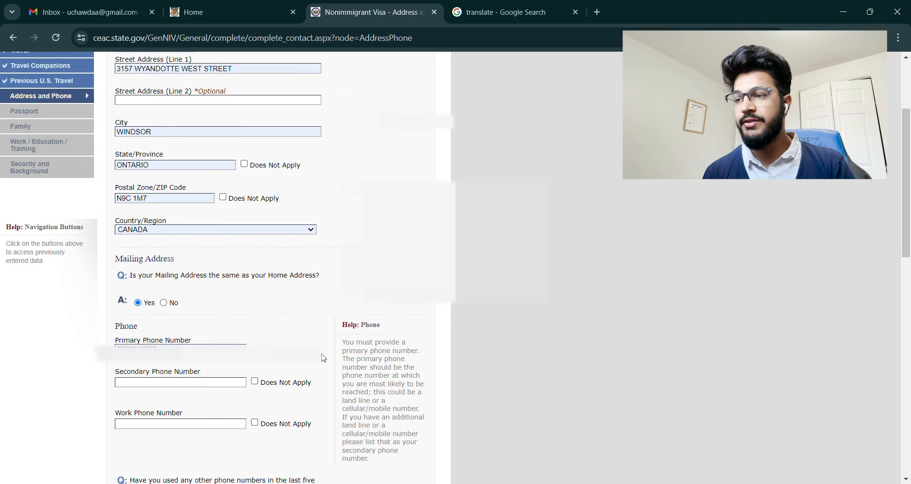
Step: Mark secondary and work phones Does Not Apply and answer No to other phone numbers
scroll(284, 332, "down", 3)
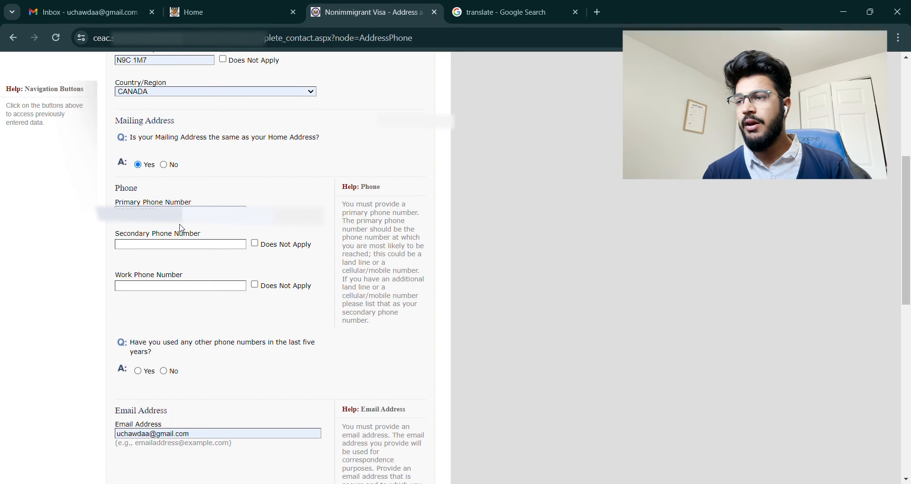
left_click(255, 243)
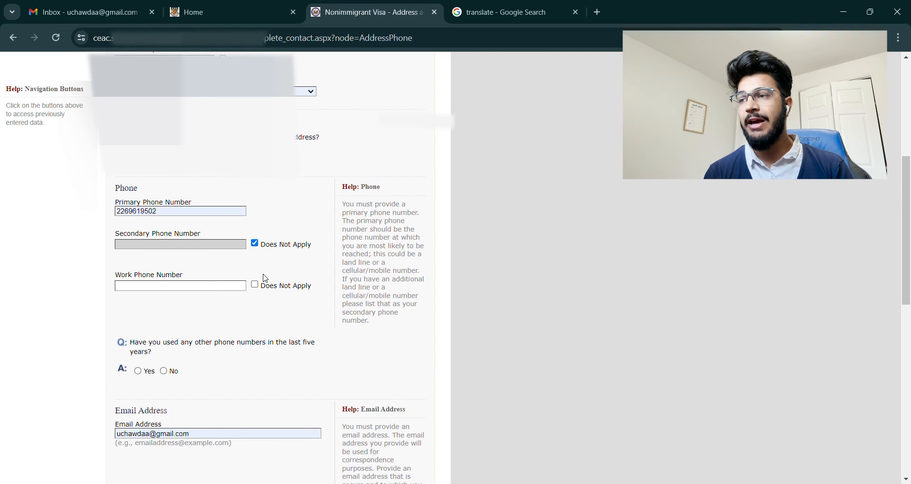
left_click(255, 284)
scroll(474, 315, "down", 3)
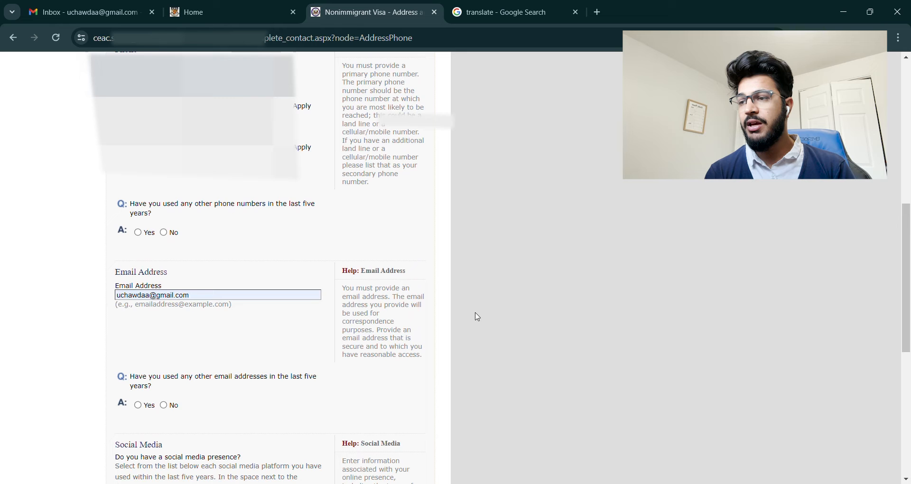
left_click(163, 232)
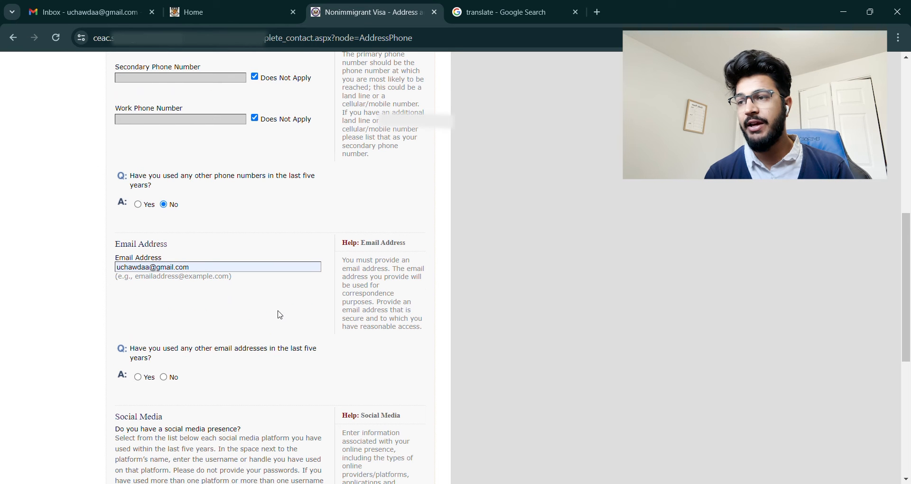
Step: Answer No to other email addresses and to other websites or applications
scroll(280, 312, "down", 3)
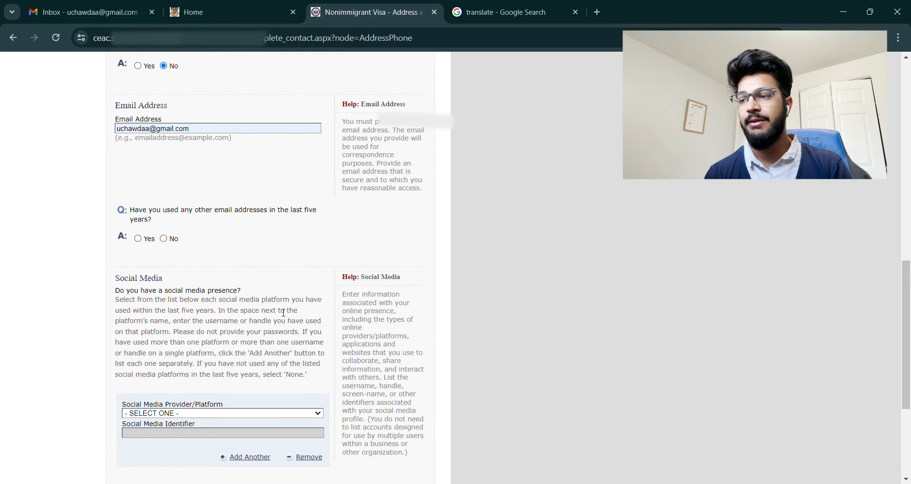
left_click(164, 239)
scroll(281, 332, "down", 5)
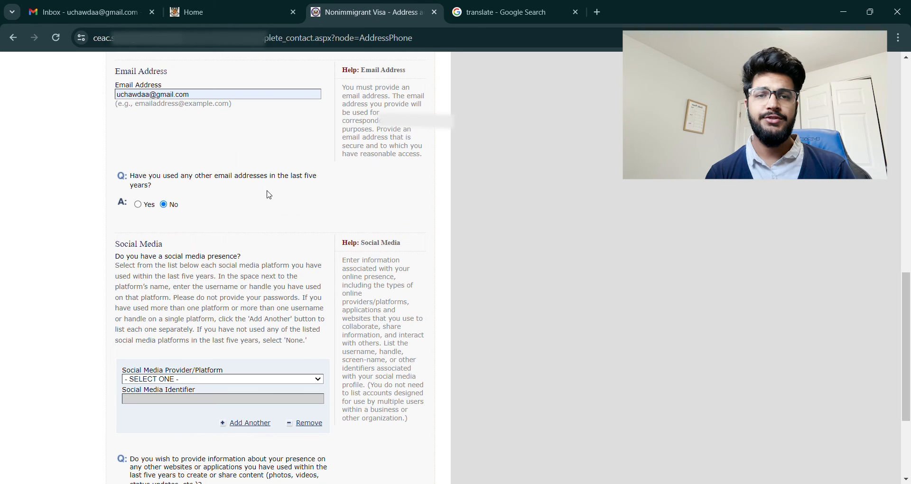
scroll(291, 334, "down", 3)
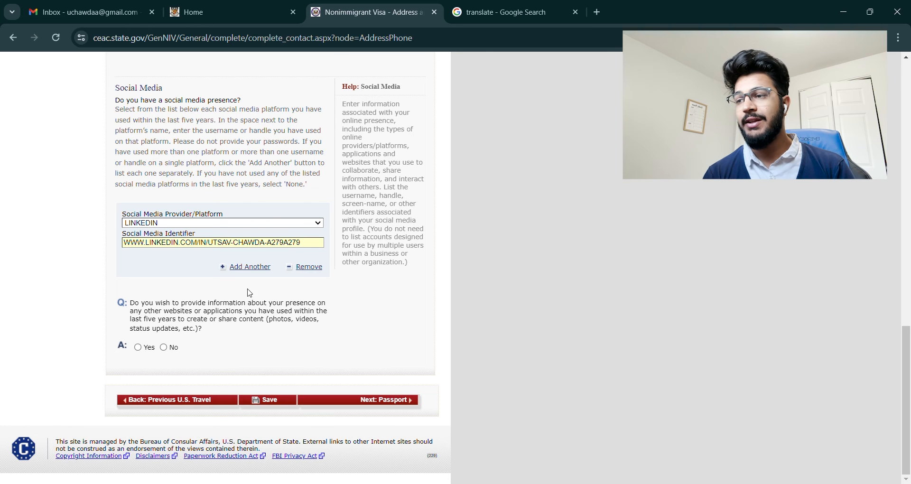
left_click(163, 347)
scroll(326, 419, "down", 1)
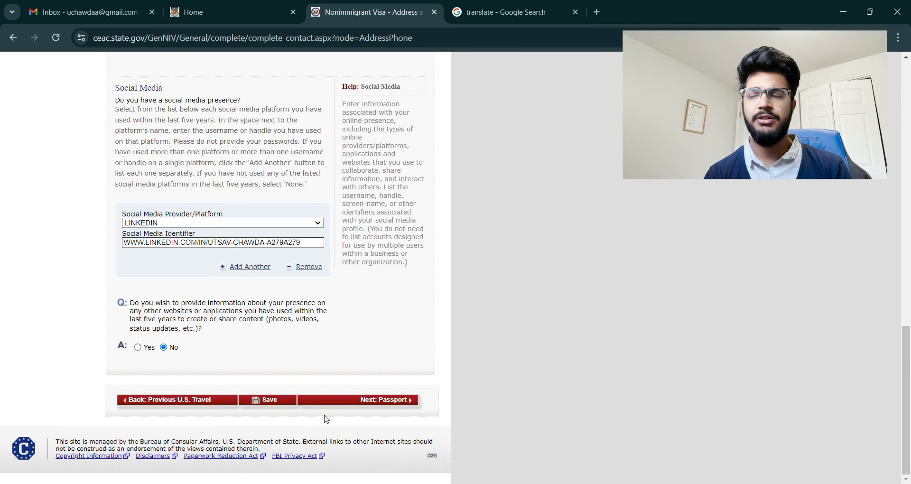
Step: Save the Address and Phone page and continue to Passport Information
left_click(272, 403)
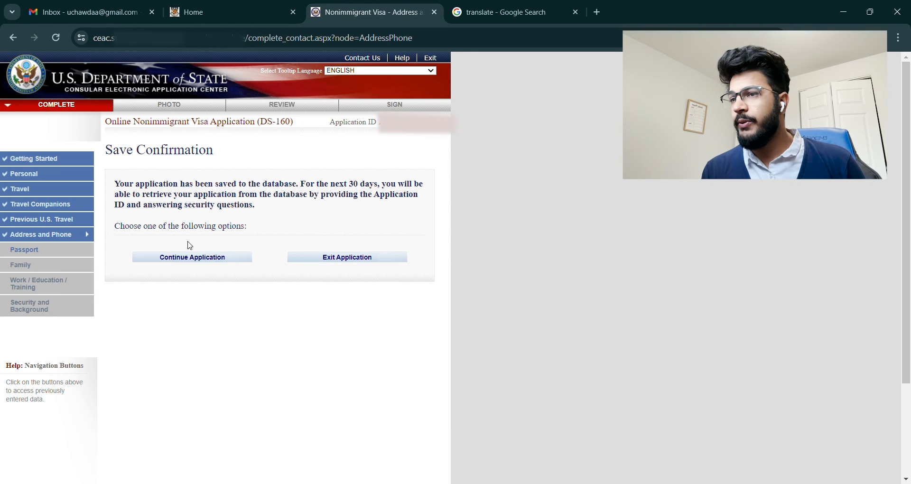
left_click(199, 258)
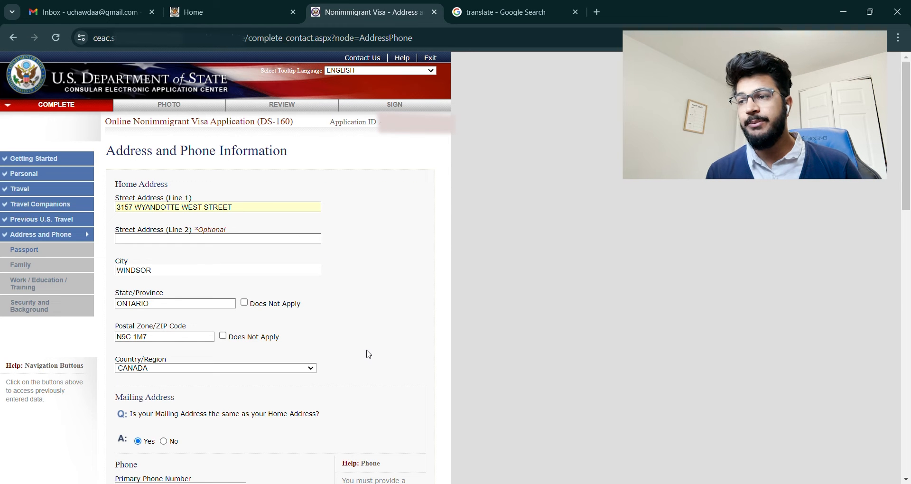
scroll(372, 361, "down", 15)
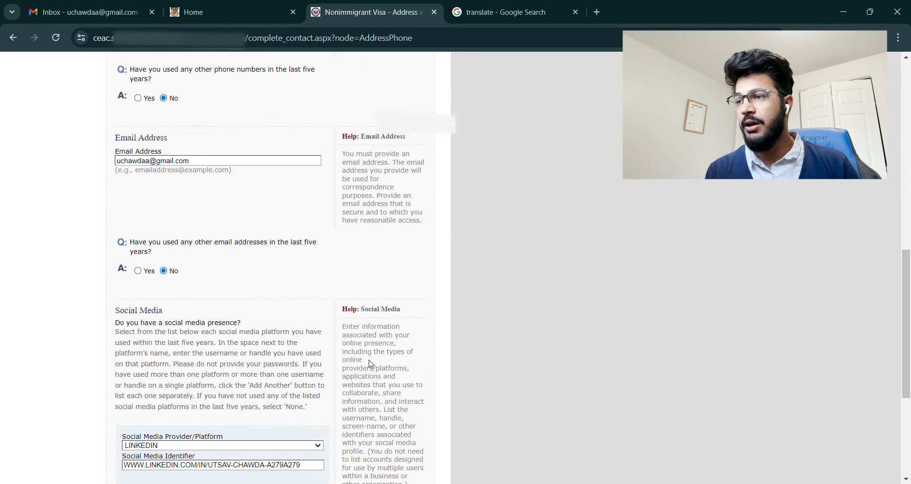
scroll(374, 371, "down", 1)
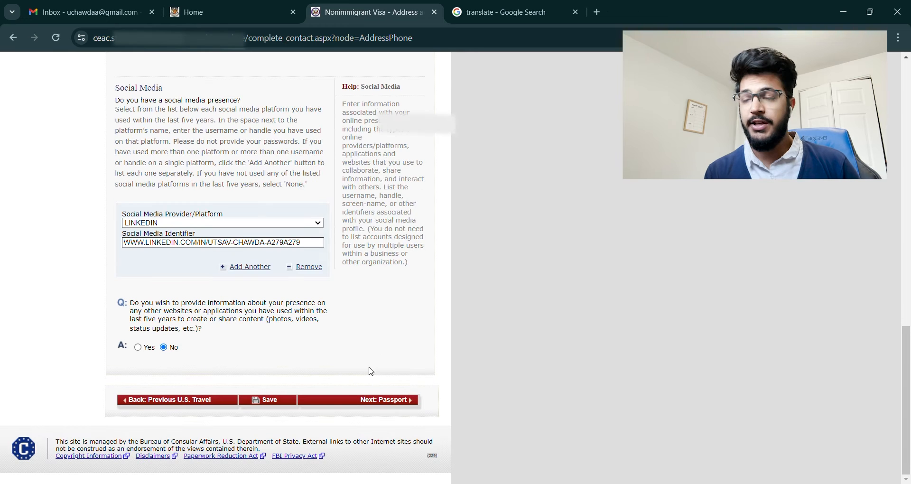
left_click(391, 402)
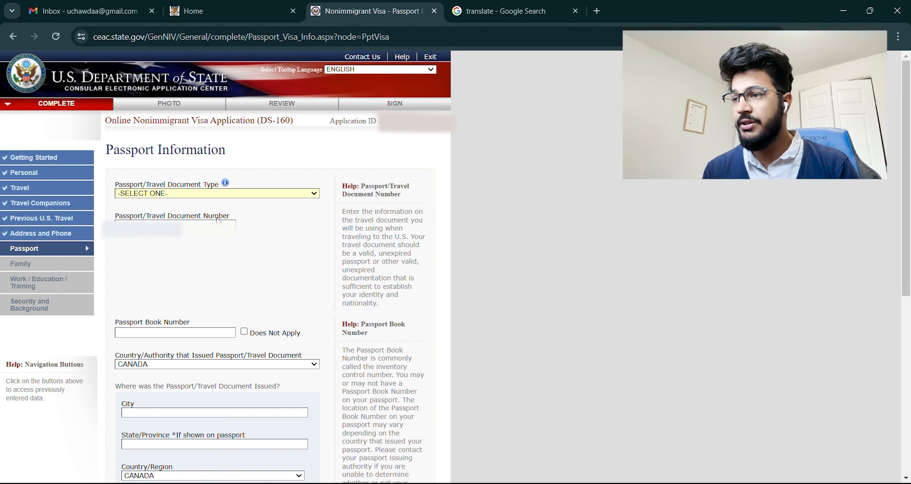
Step: Set travel document to REGULAR, book number not applicable, issued in MUMBAI, MAHARASHTRA
left_click(211, 216)
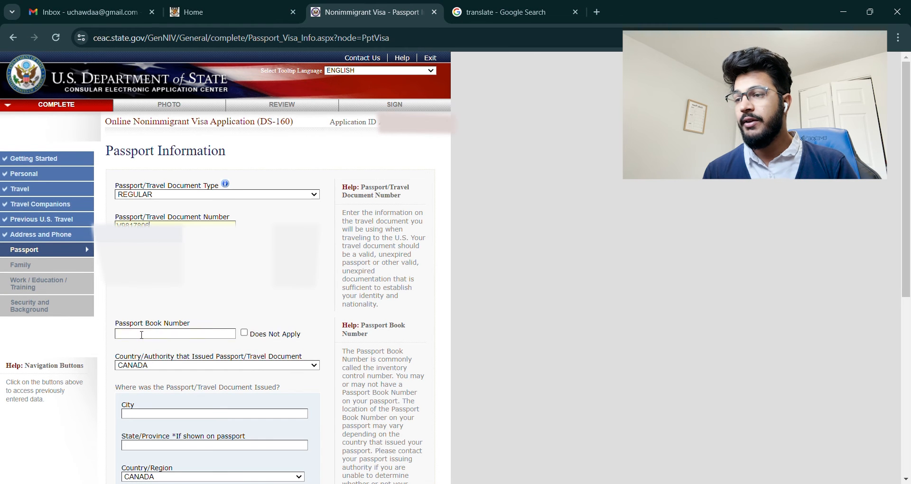
left_click(244, 333)
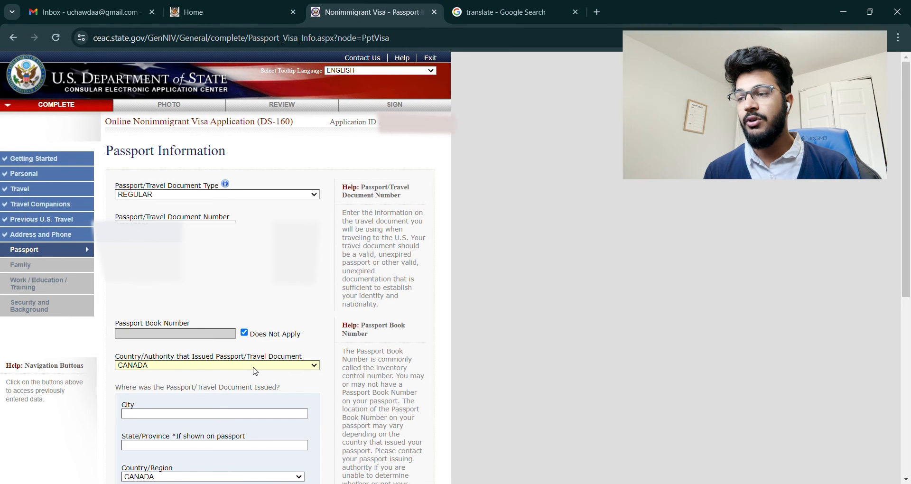
type("in")
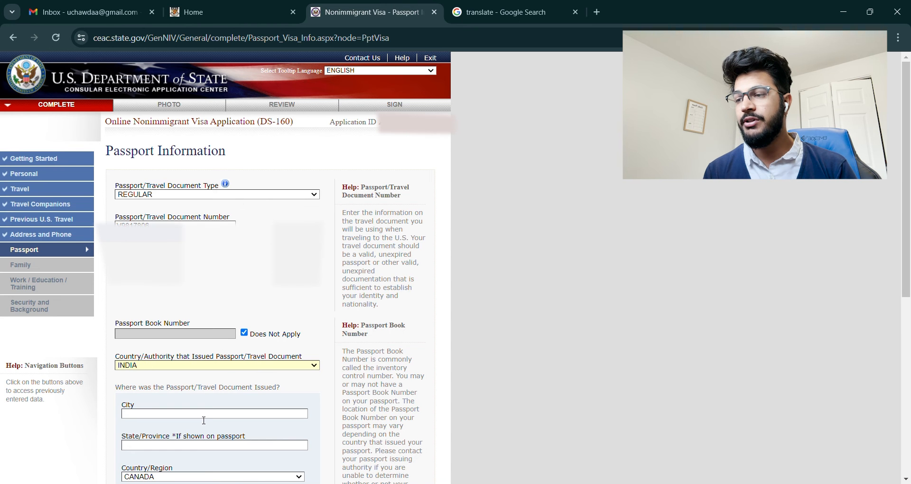
type("UM")
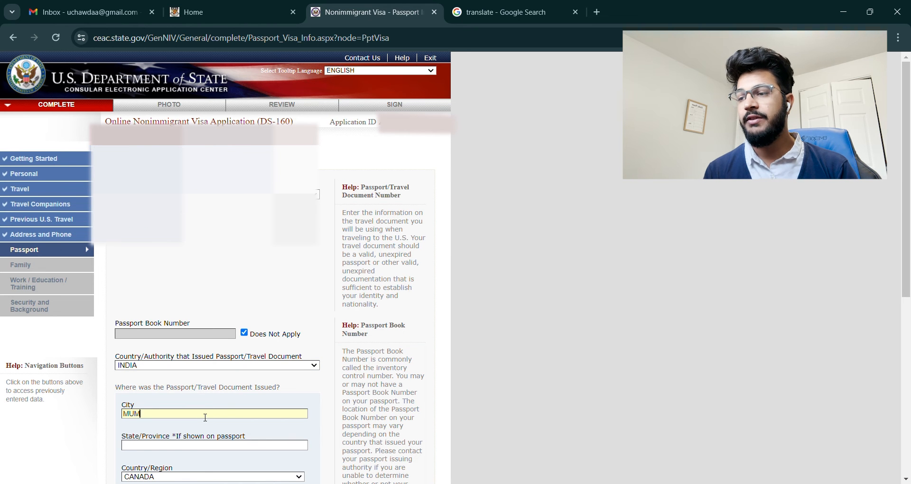
type("BA")
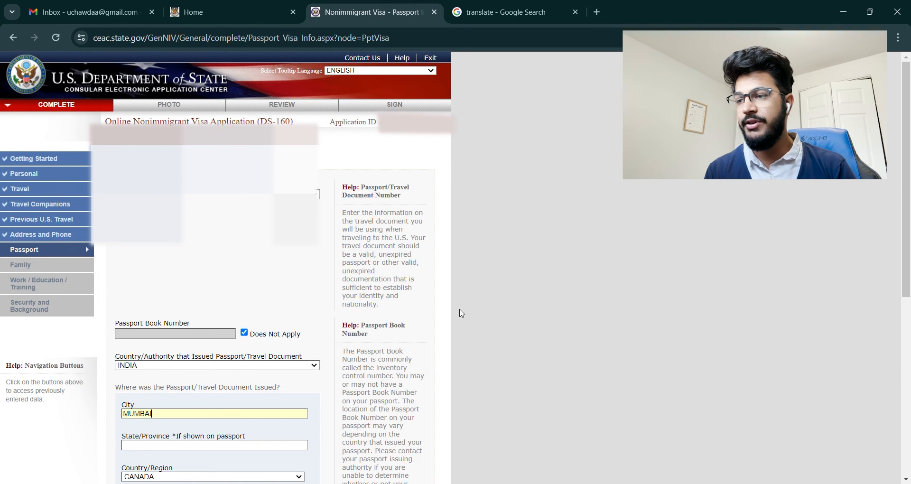
scroll(460, 312, "down", 3)
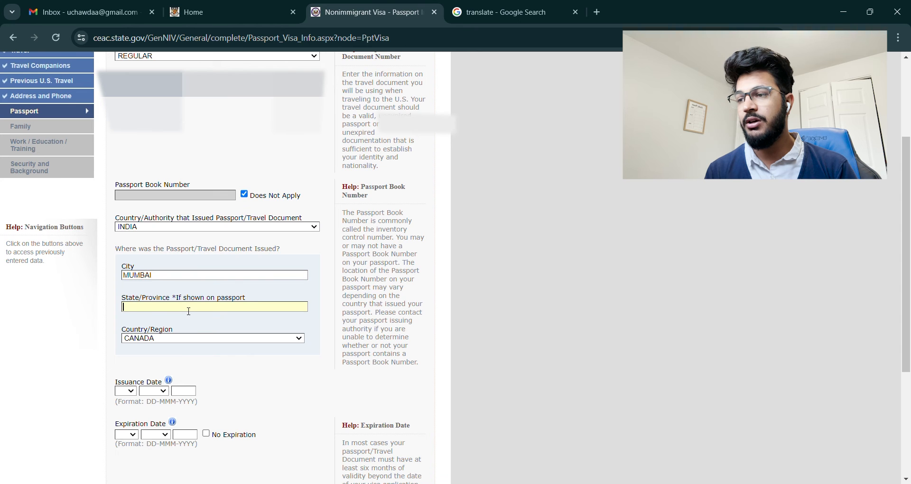
type("MAHARSHTRA")
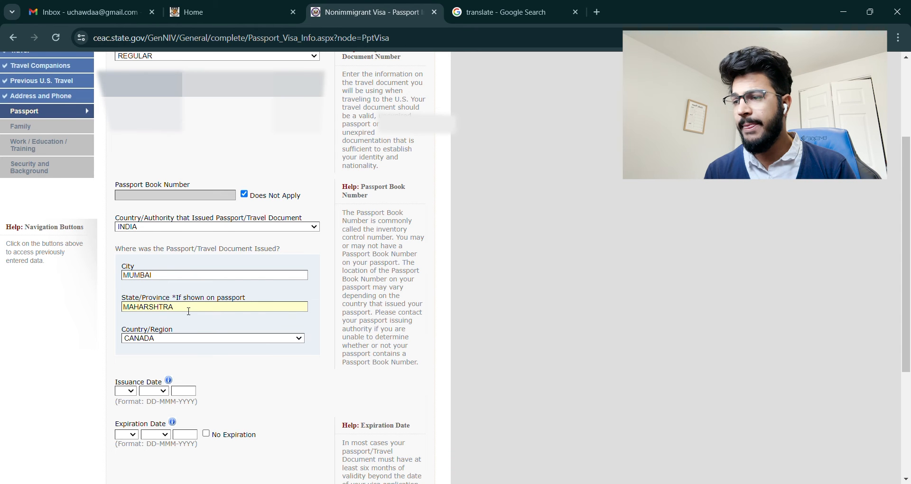
key("Left")
key("Left")
key("Left")
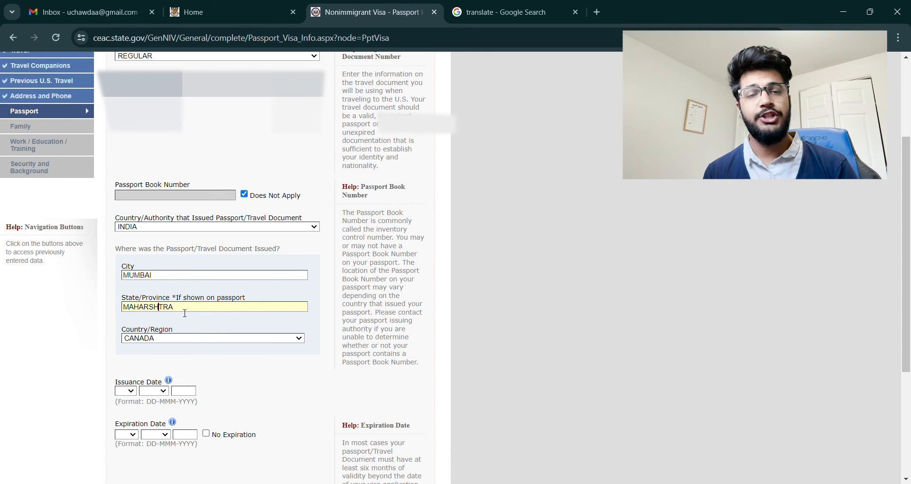
key("Left")
key("Left")
type("A")
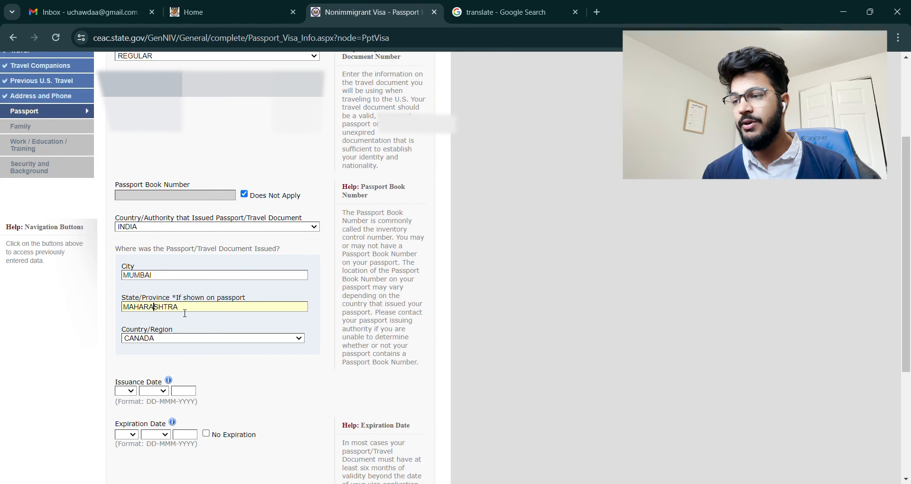
key("Tab")
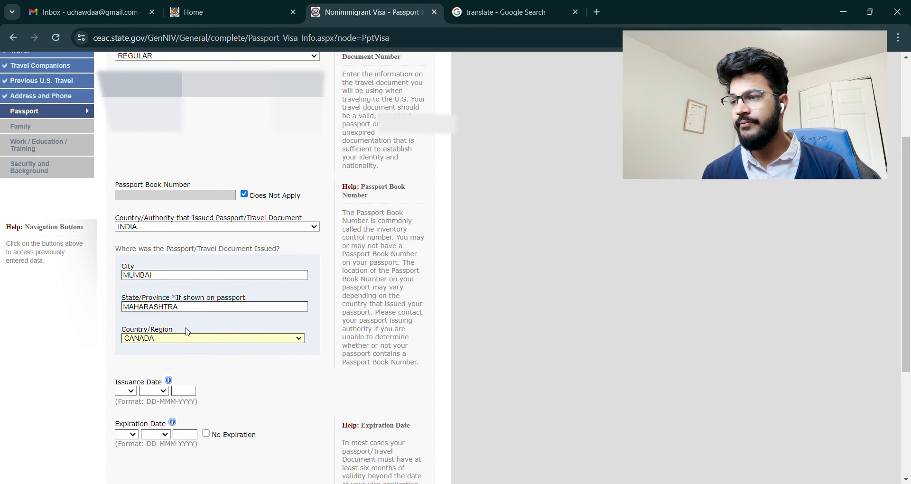
Step: Set issuing country INDIA and issuance day 28, answer No to a lost passport, and save
type("india")
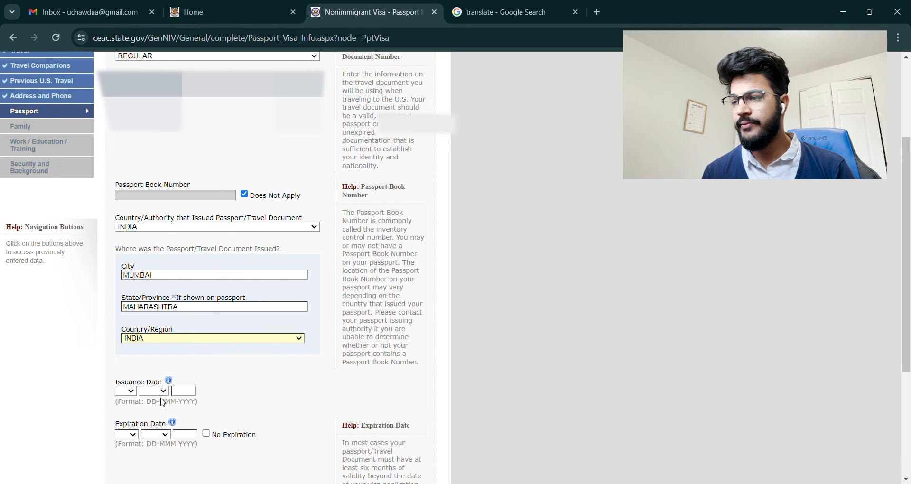
scroll(163, 402, "down", 3)
left_click(130, 250)
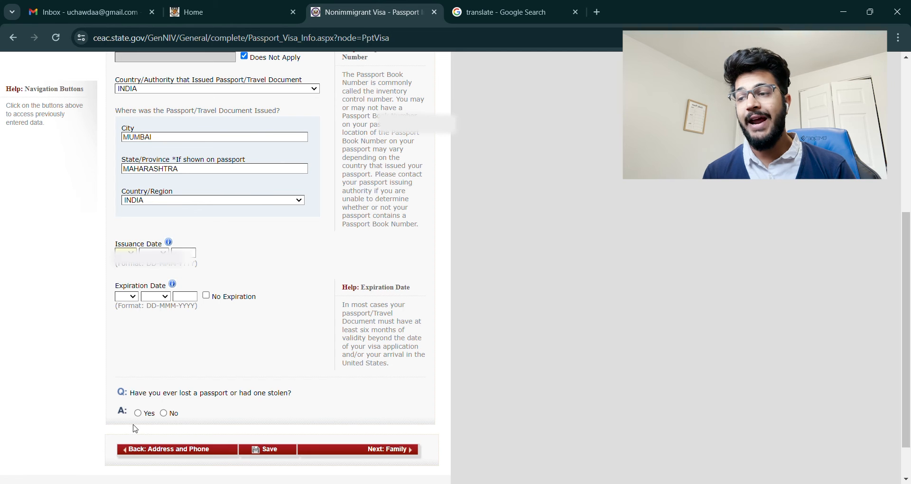
type("28")
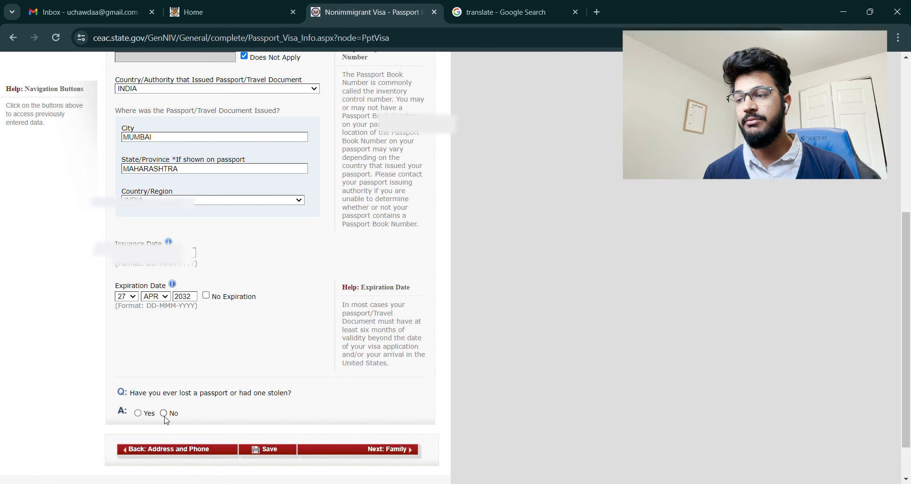
left_click(164, 413)
scroll(541, 360, "down", 2)
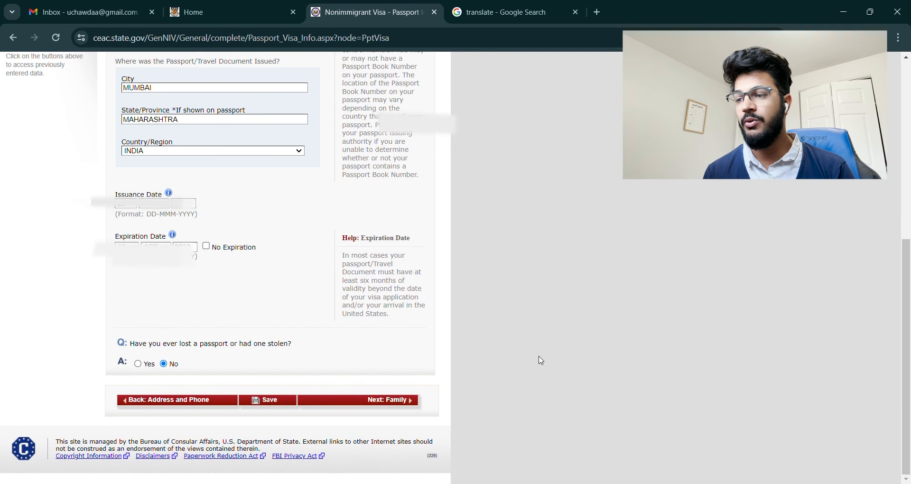
left_click(273, 401)
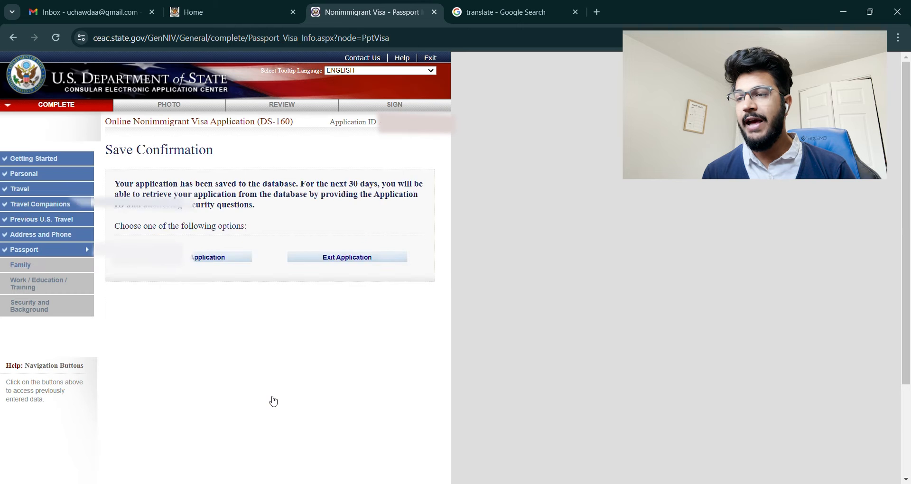
left_click(196, 261)
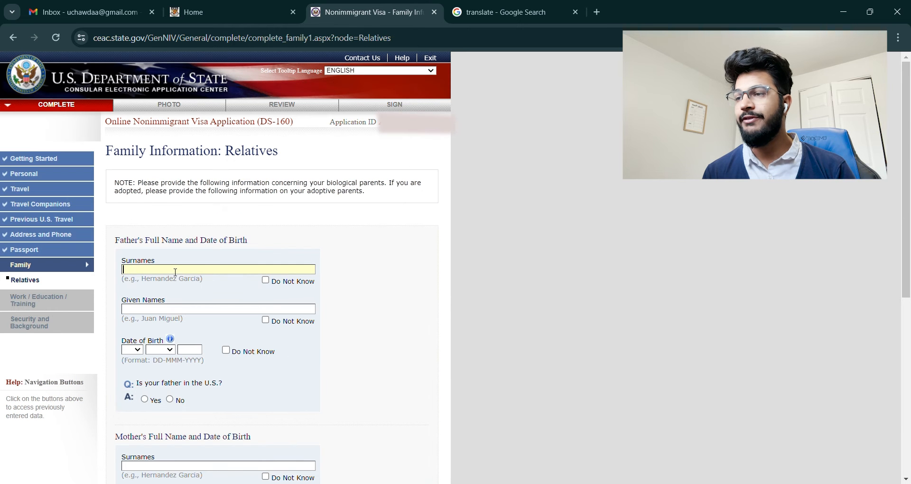
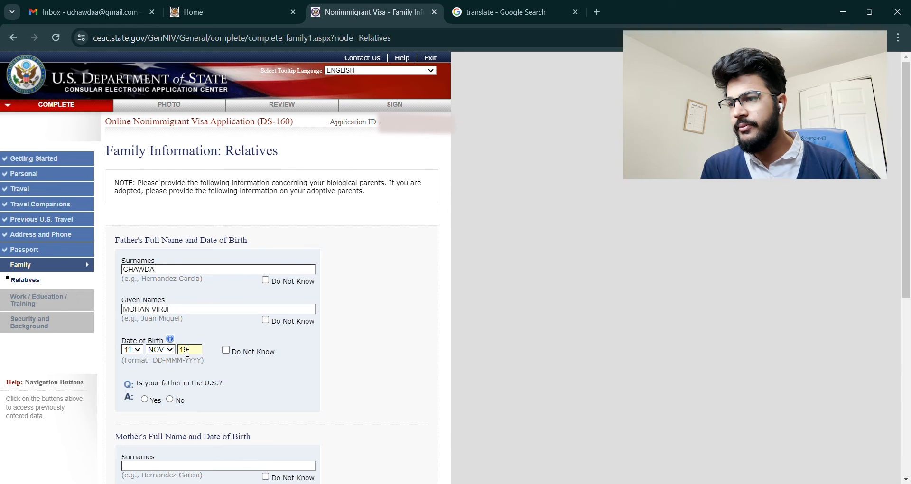
Step: Enter the father's names and birth date and answer No to him being in the U.S
type("52")
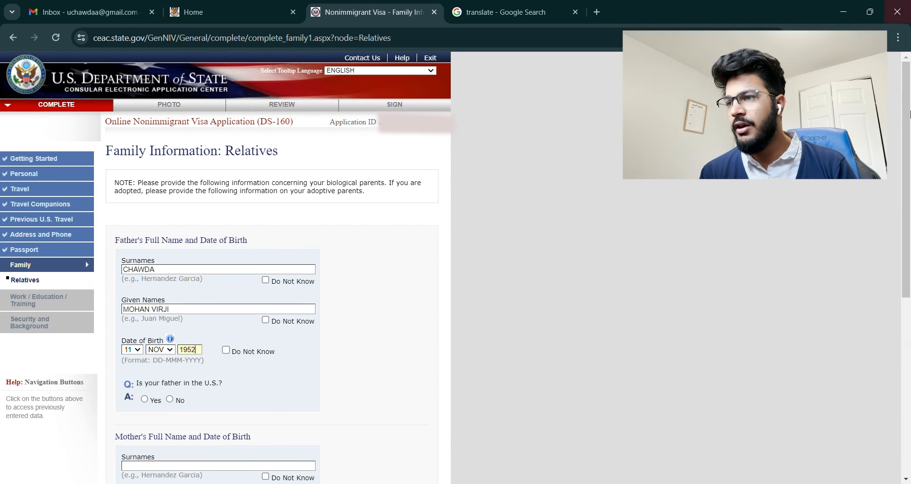
scroll(188, 352, "down", 3)
left_click(170, 264)
scroll(400, 287, "down", 3)
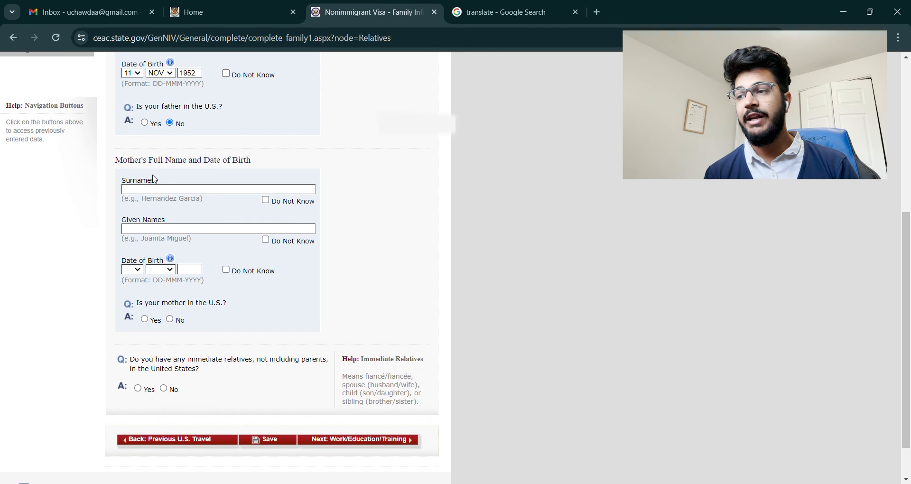
Step: Enter the mother's names and birth date and answer No to her being in the U.S
left_click(175, 192)
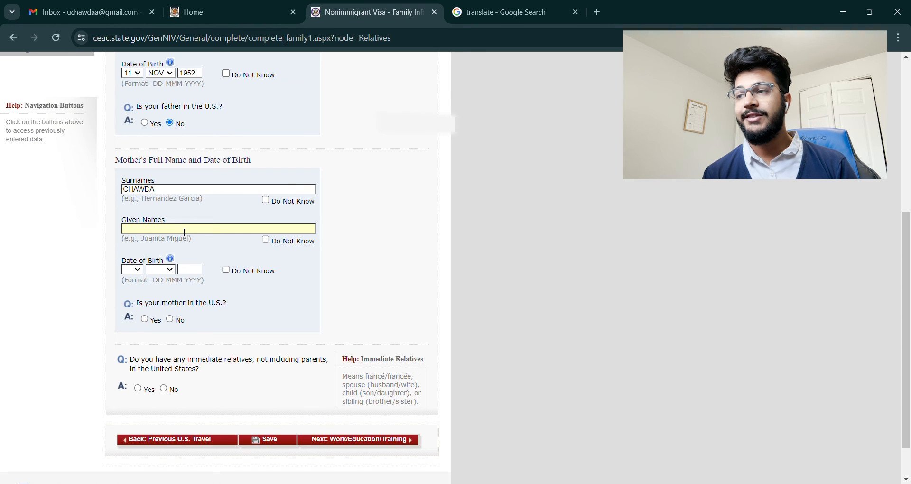
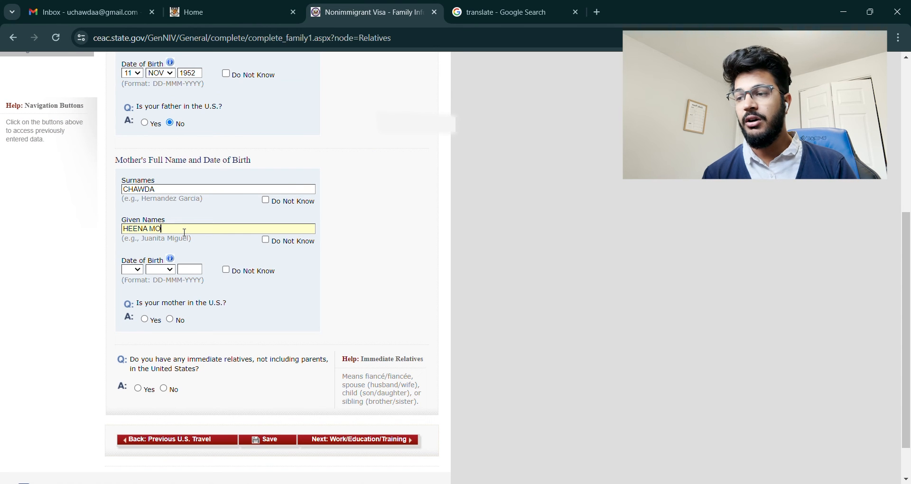
left_click(135, 274)
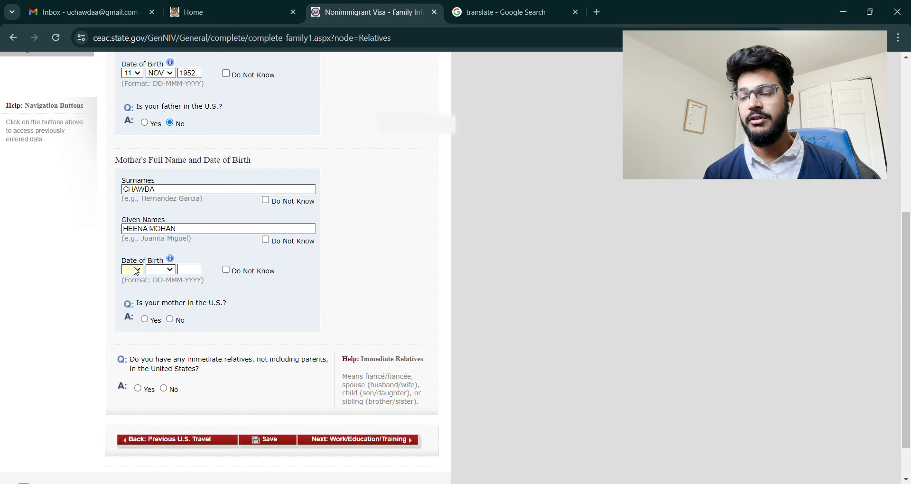
left_click(134, 432)
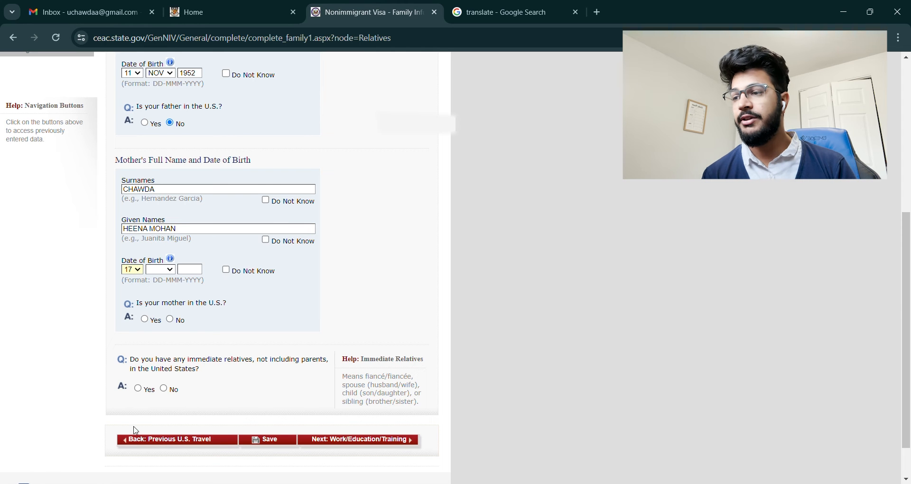
left_click(169, 274)
left_click(168, 287)
left_click(191, 275)
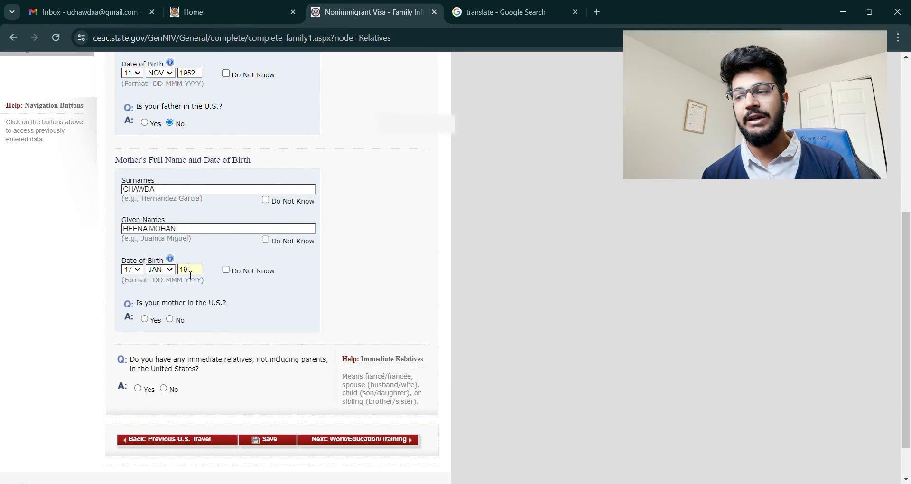
left_click(170, 319)
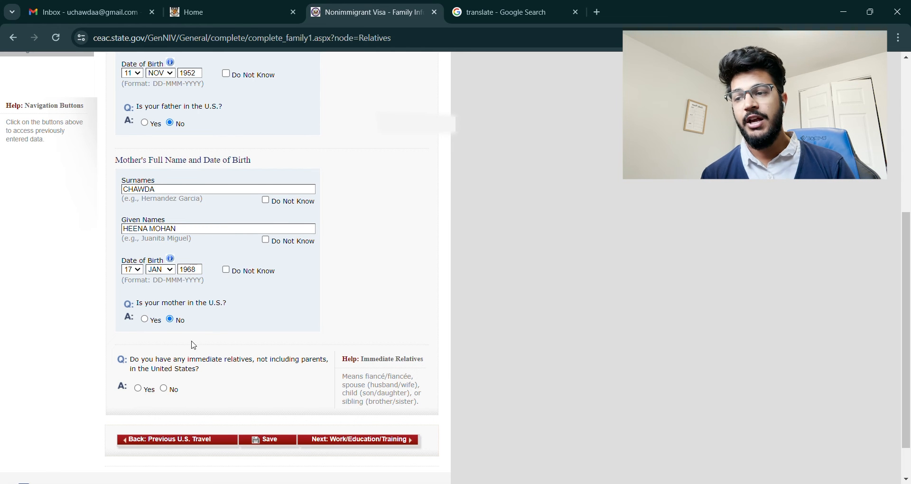
Step: Answer No to immediate and other relatives in the U.S., then save and continue
left_click(164, 389)
scroll(261, 435, "down", 3)
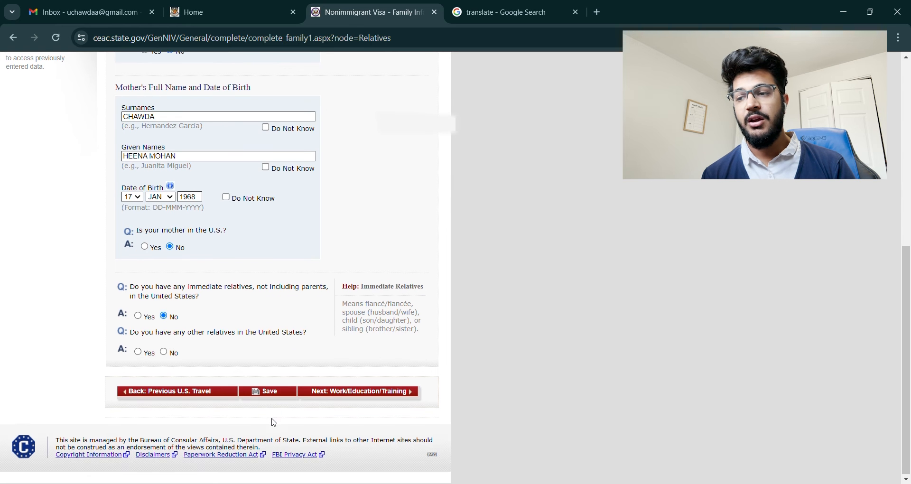
left_click(165, 352)
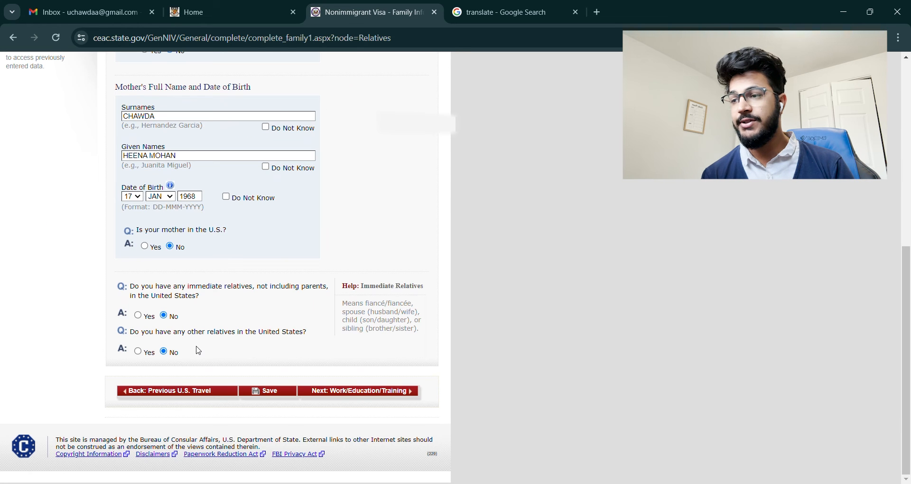
left_click(276, 395)
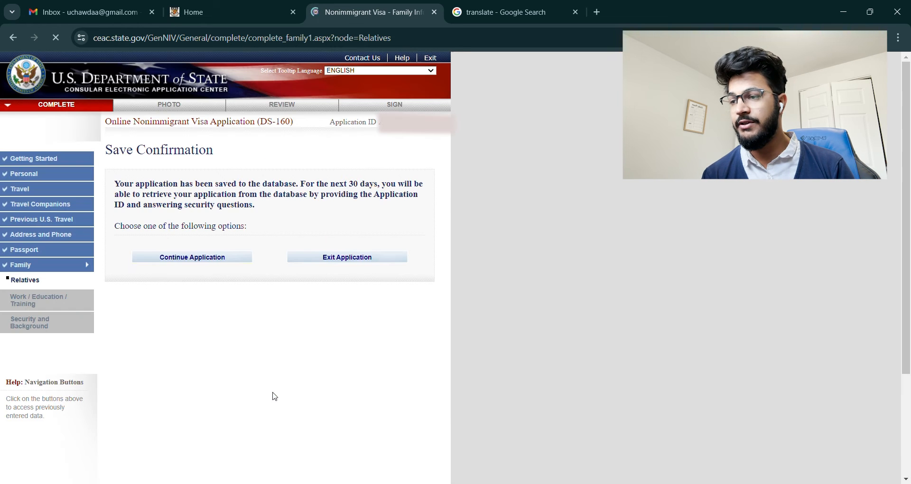
left_click(159, 257)
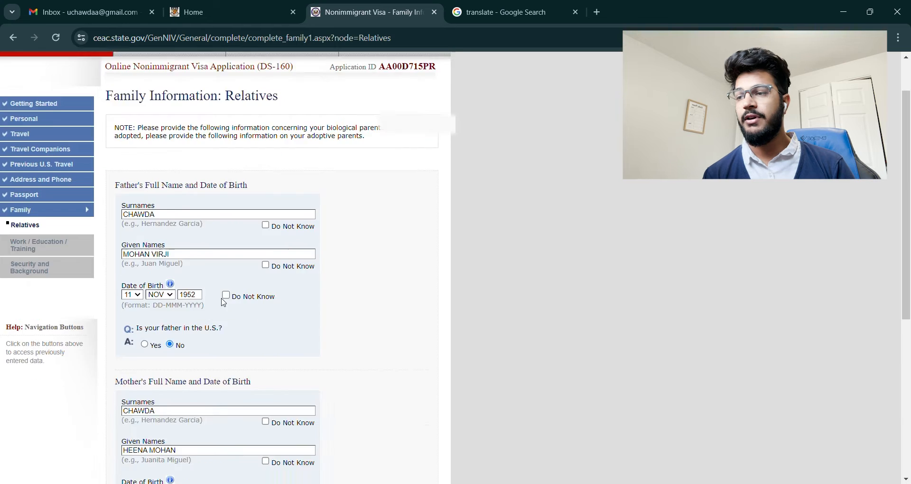
Step: Set primary occupation to STUDENT at ST CLAIR COLLEGE OF APPLIED ARTS AND TECHNOLOGY
left_click(367, 395)
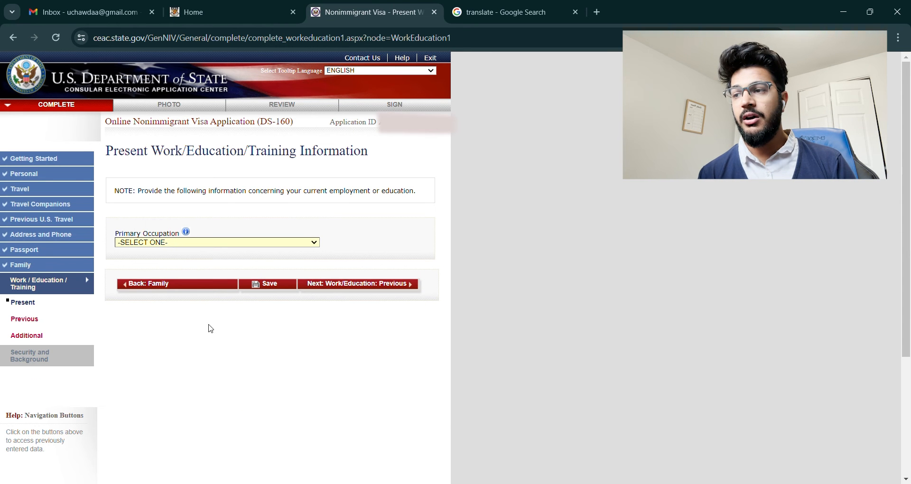
left_click(220, 421)
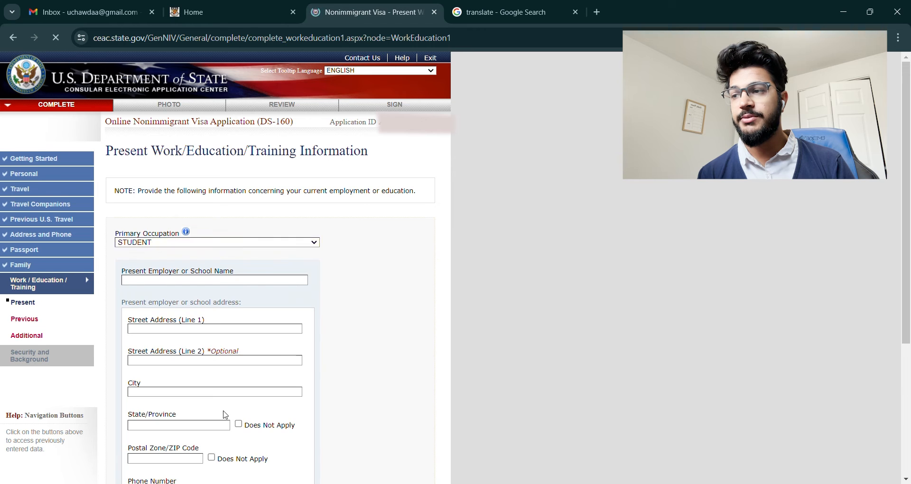
scroll(376, 383, "down", 3)
left_click(214, 143)
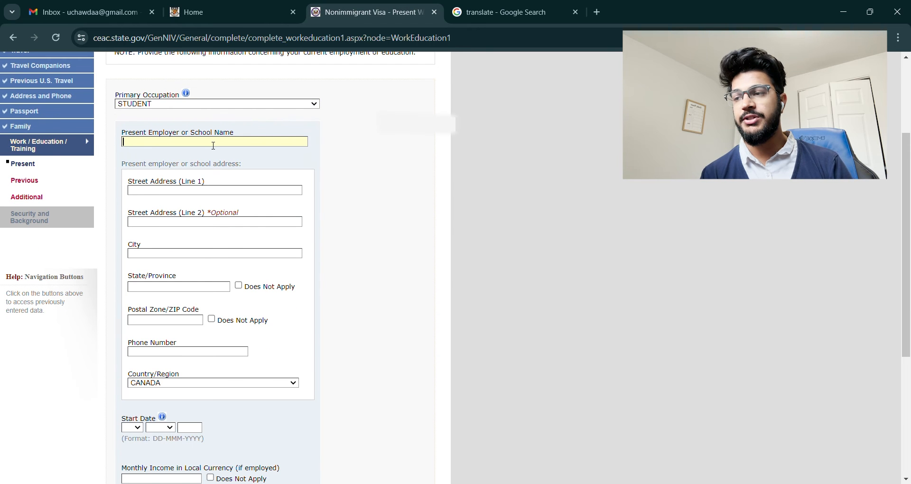
type("ST CLAIR ")
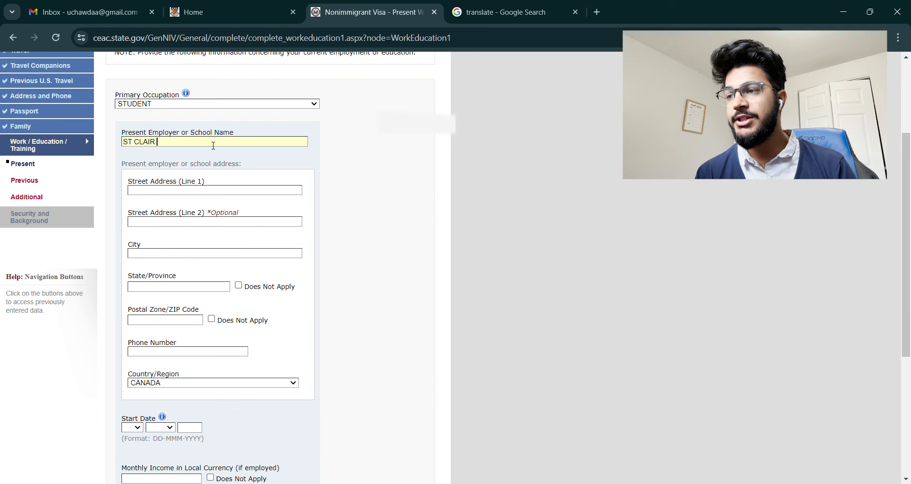
type("COLLEGE OF A")
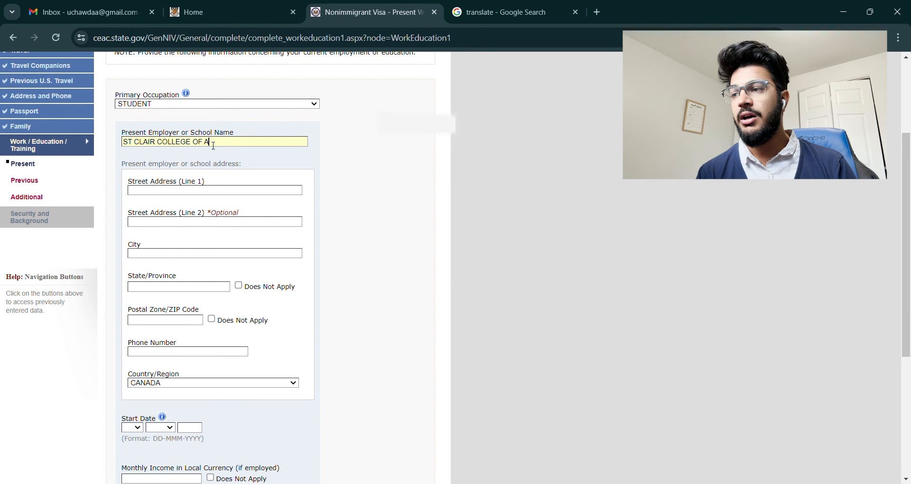
type("PPLIED ART")
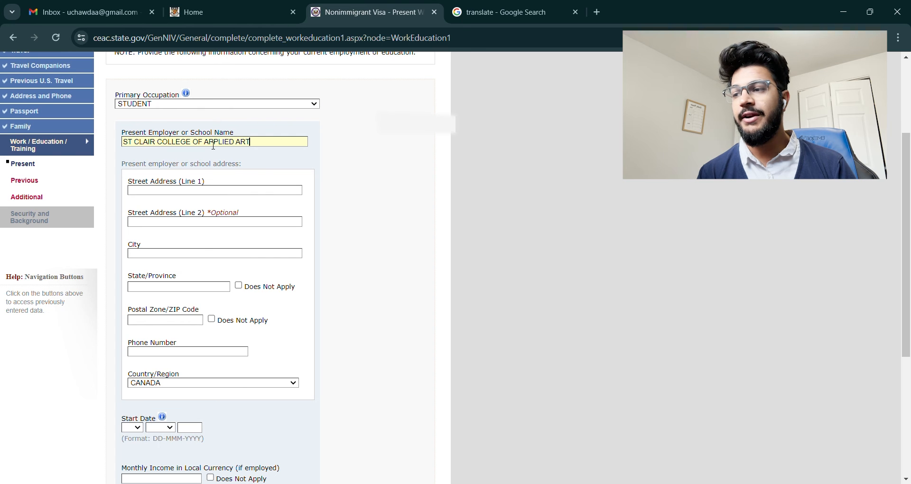
type("S AND TECHNOLOGY")
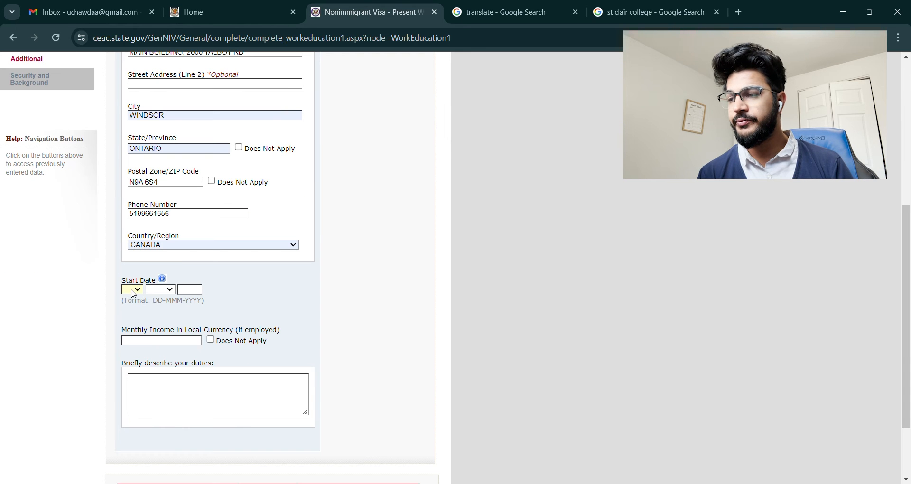
Step: Set the school start date to 05 SEP 2023
left_click(127, 347)
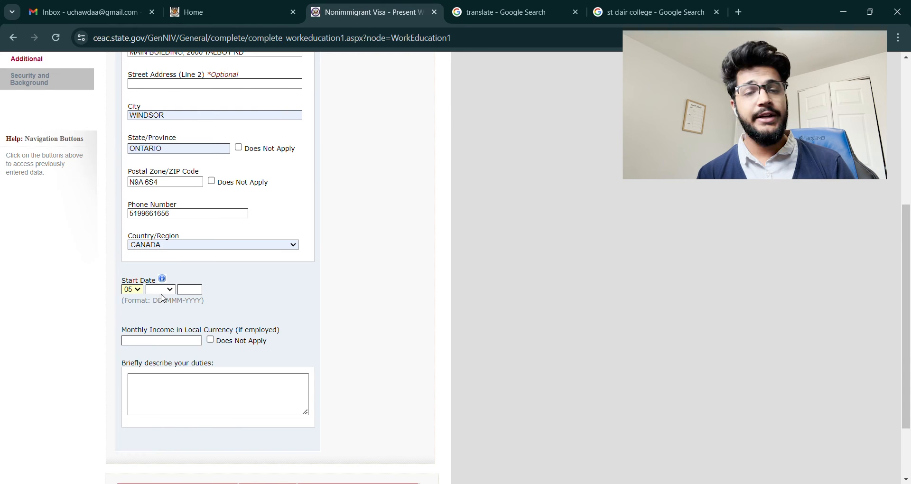
left_click(163, 290)
left_click(174, 382)
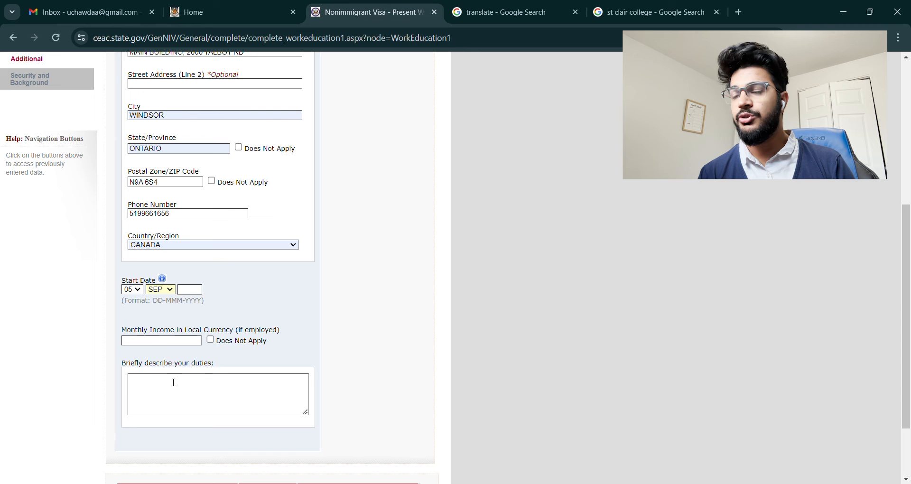
left_click(193, 292)
type("2023")
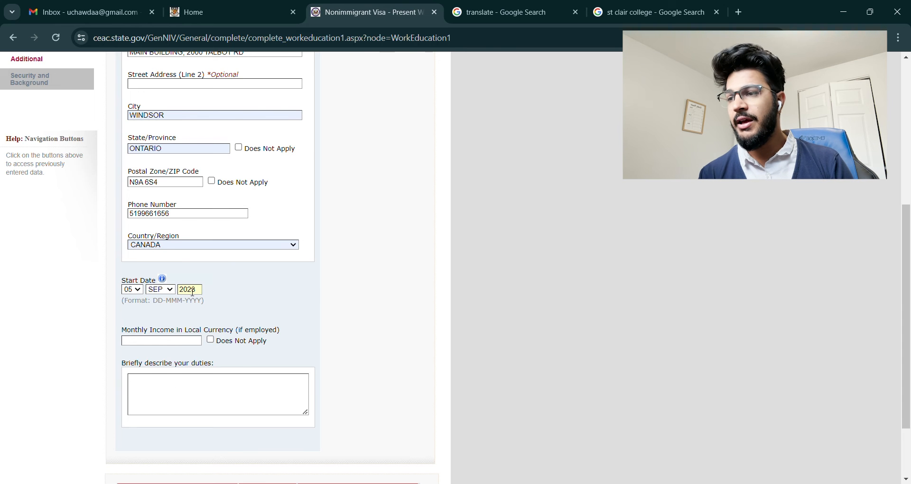
scroll(435, 263, "up", 3)
scroll(475, 280, "down", 3)
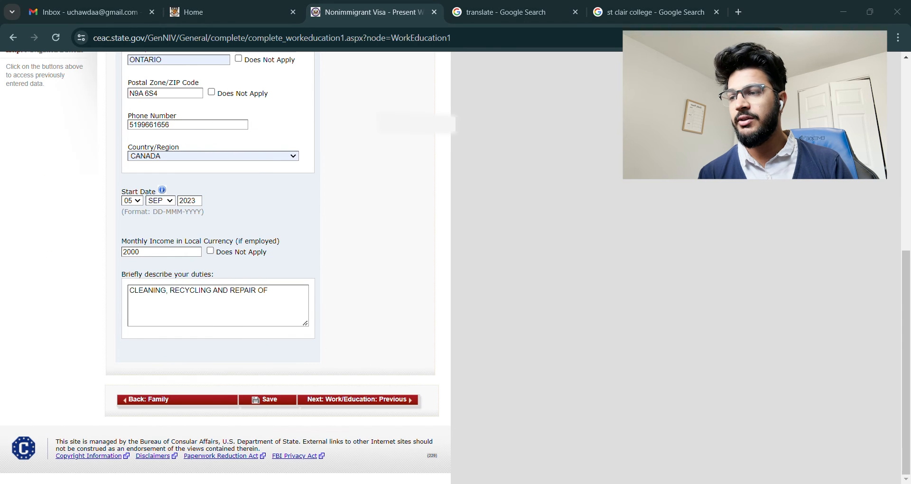
Step: Enter duties as 'PLASTIC CONTAINERS, BINS AND PALLETS', save, and proceed to Previous Work/Education
key("alt+Tab")
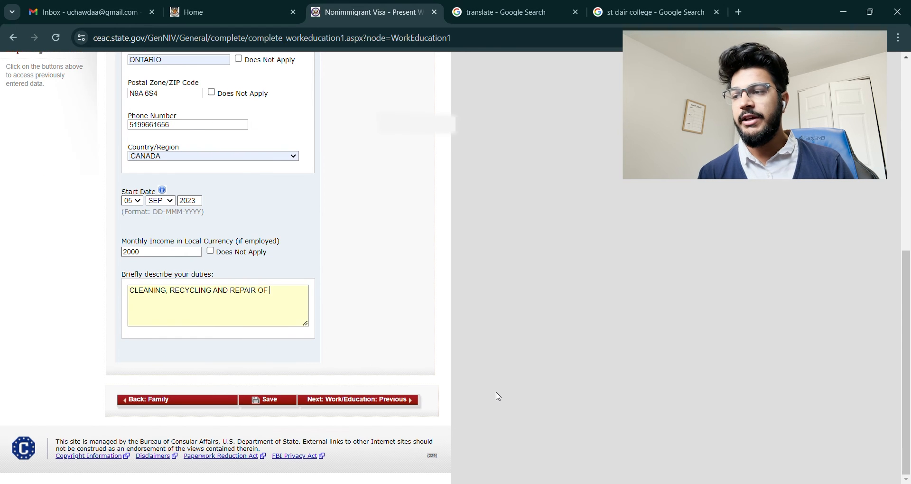
type("PLASTIC CONT")
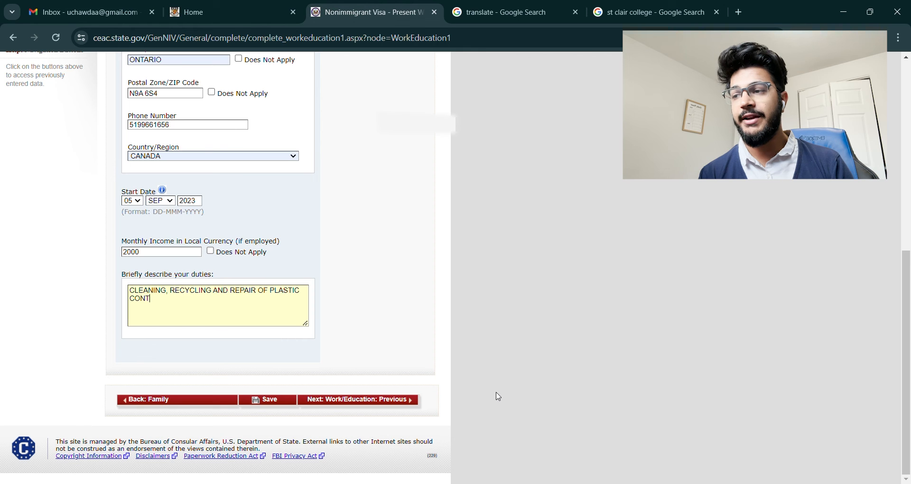
type("AINERS, BINS")
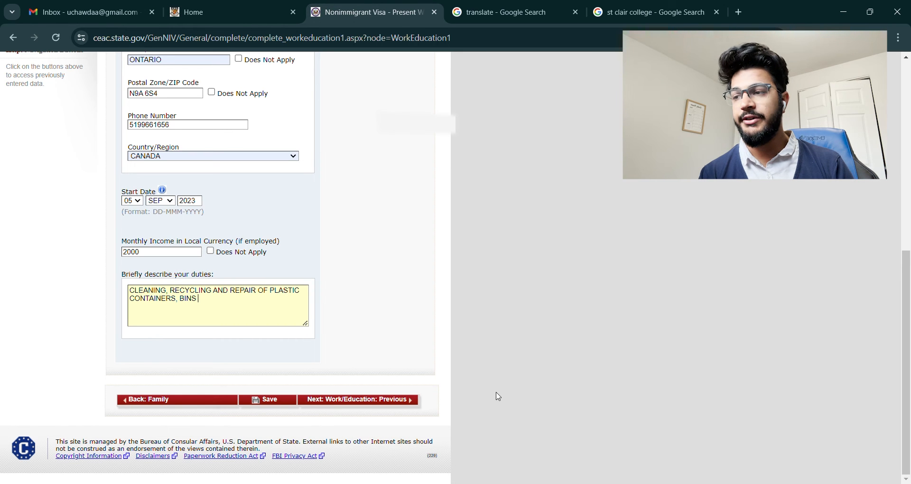
type(" AND PAL")
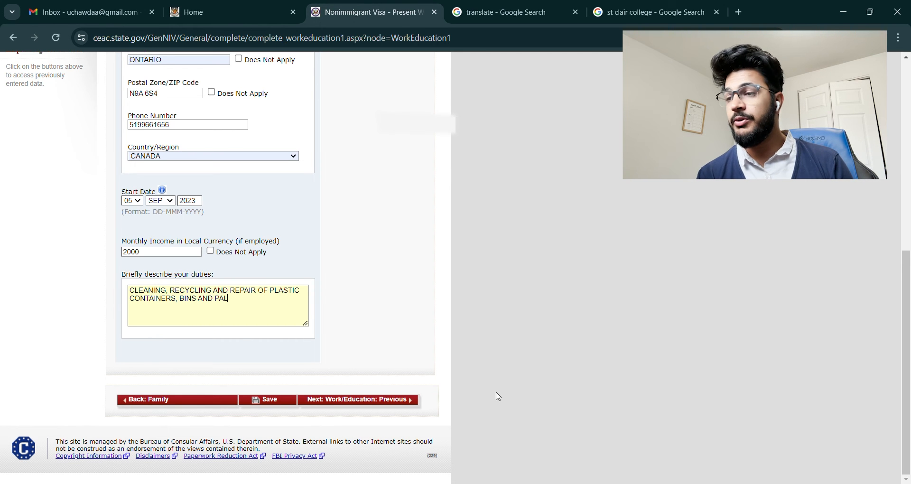
type("LETS")
left_click(268, 400)
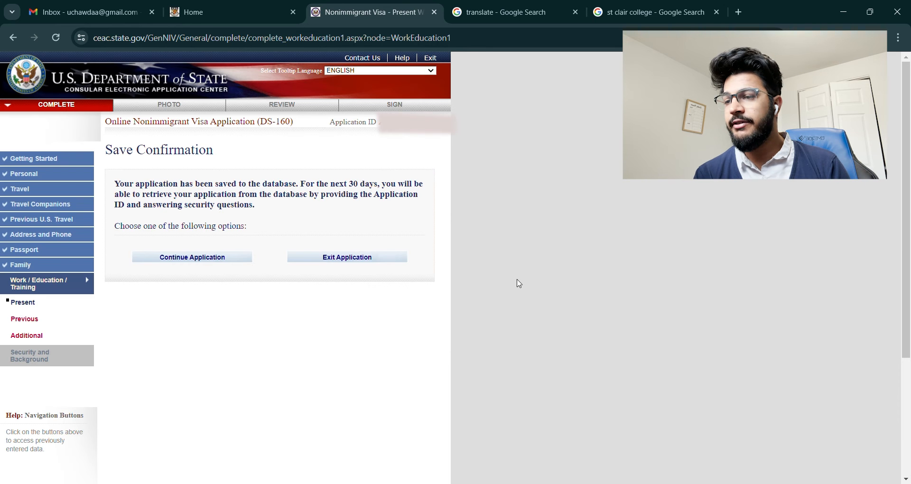
left_click(186, 257)
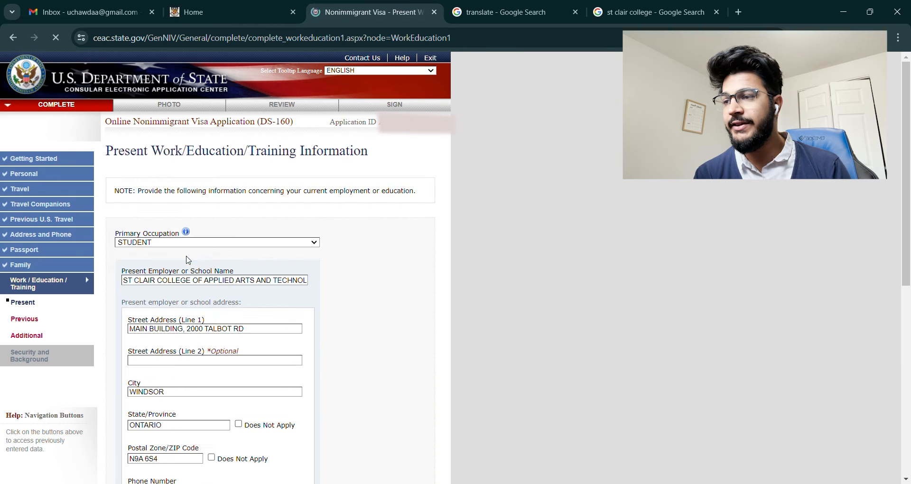
scroll(386, 322, "down", 3)
scroll(387, 325, "down", 5)
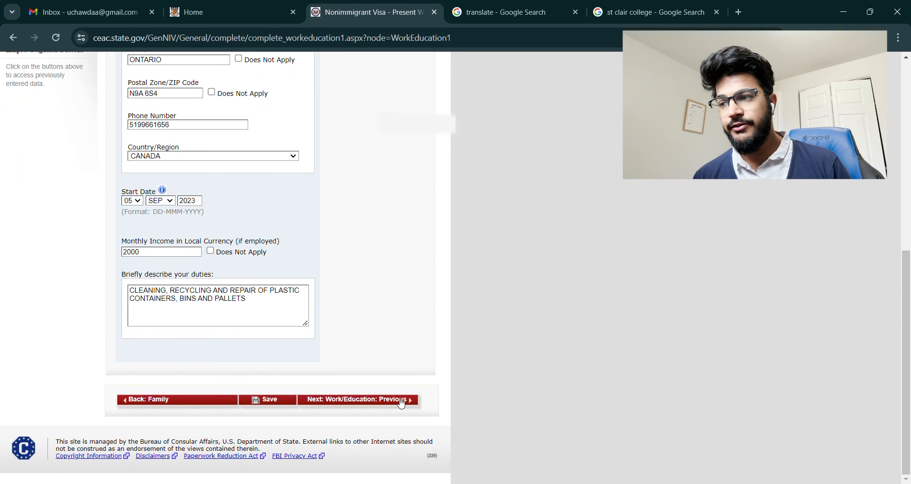
left_click(401, 401)
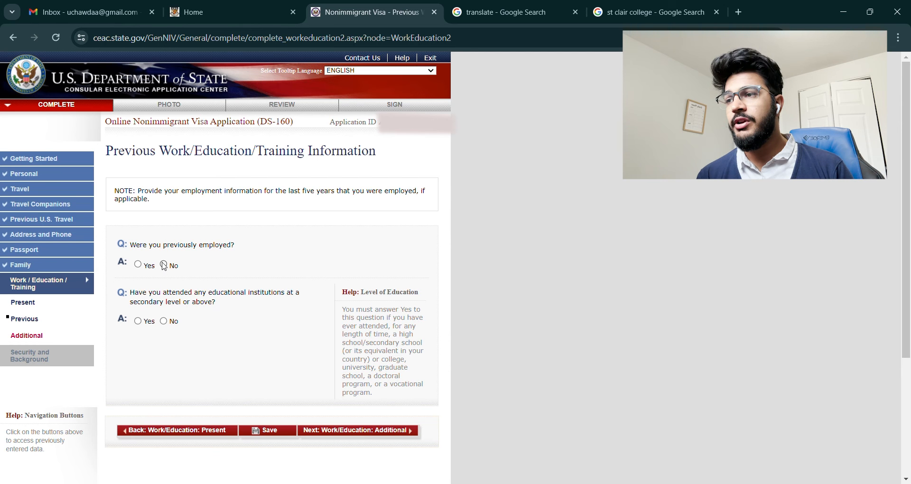
Step: Answer Yes to previous employment and add a second employer, TOP SYRINGE MFG CO PVT LT
left_click(137, 264)
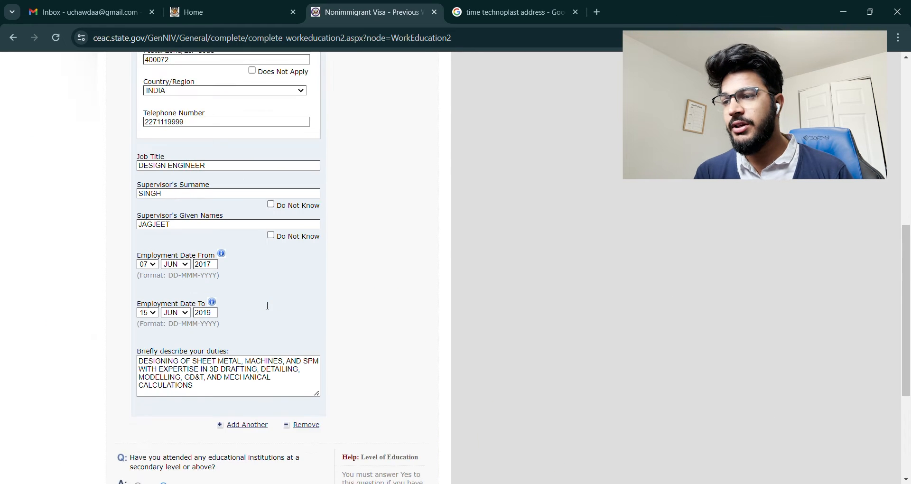
scroll(263, 306, "down", 2)
left_click(249, 285)
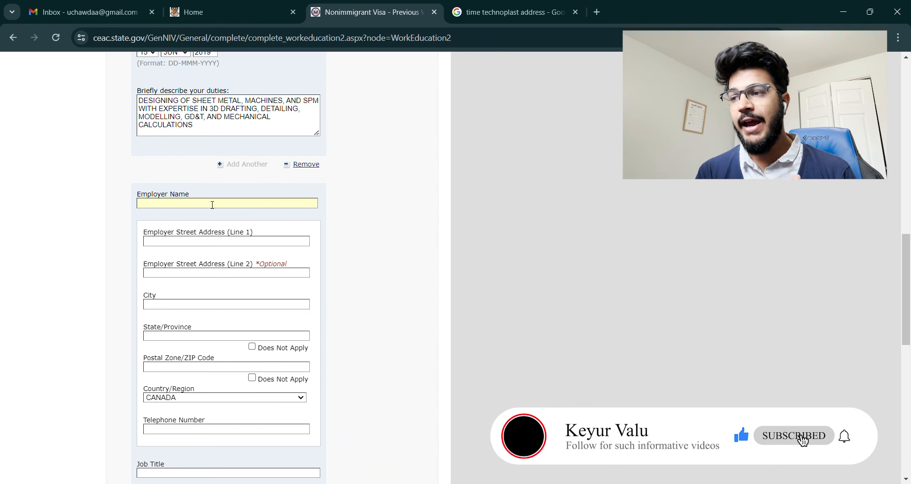
type("TOP SYRINGE")
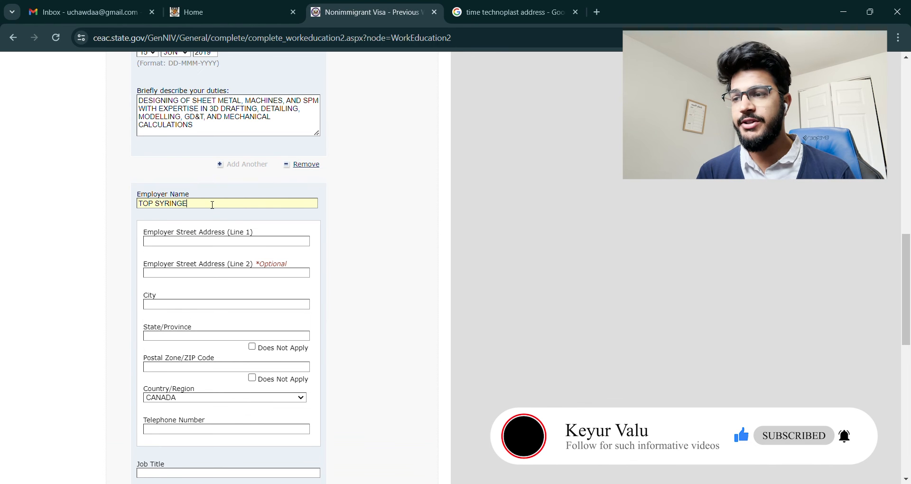
type(" MFG CO")
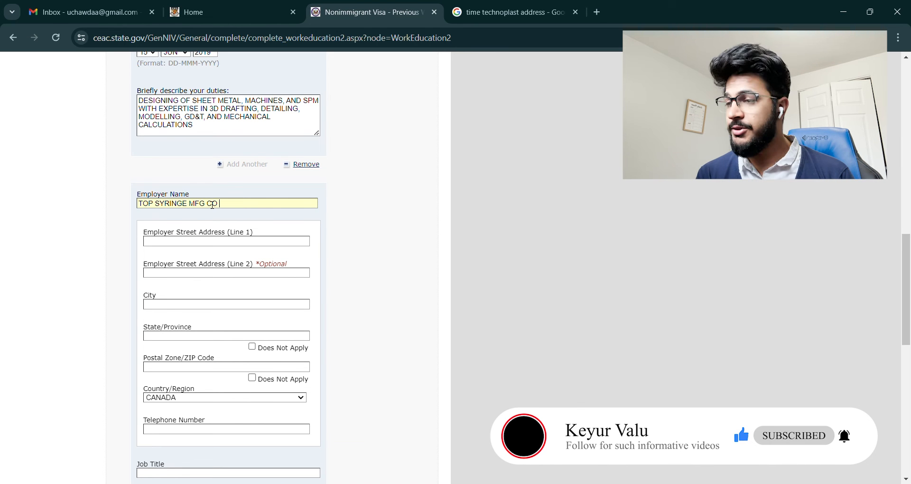
type(" PVT LTD")
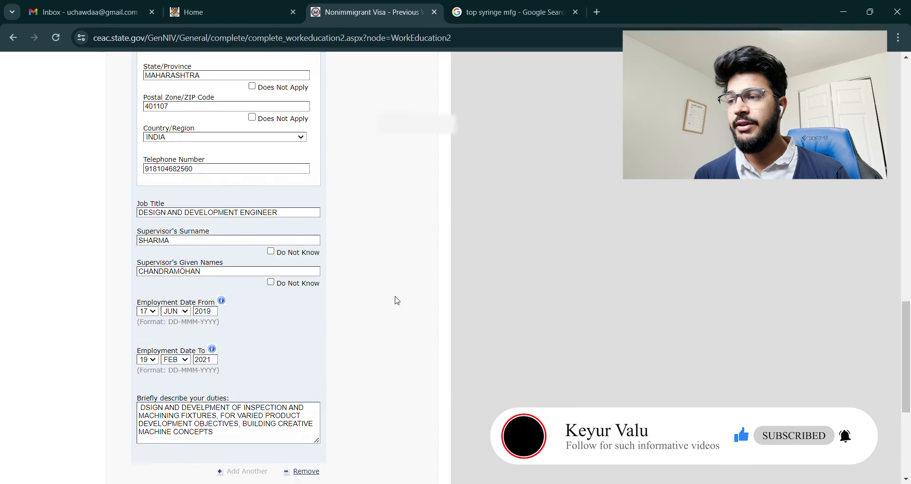
scroll(394, 298, "down", 4)
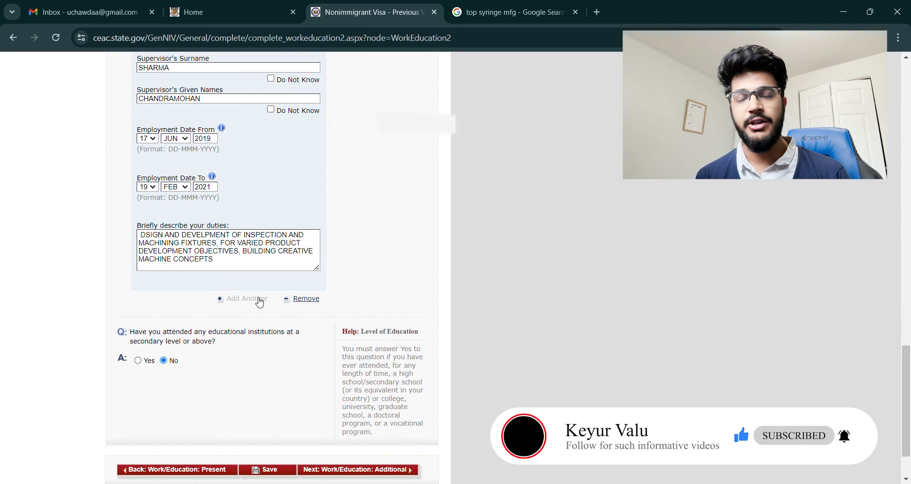
Step: Answer Yes to prior education, fill in the Mumbai polytechnic details, and save
left_click(137, 360)
scroll(229, 317, "down", 5)
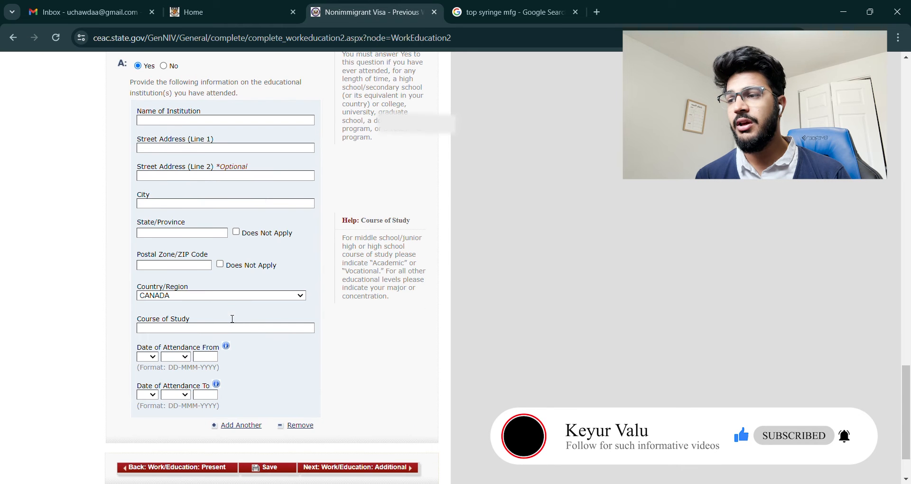
left_click(225, 123)
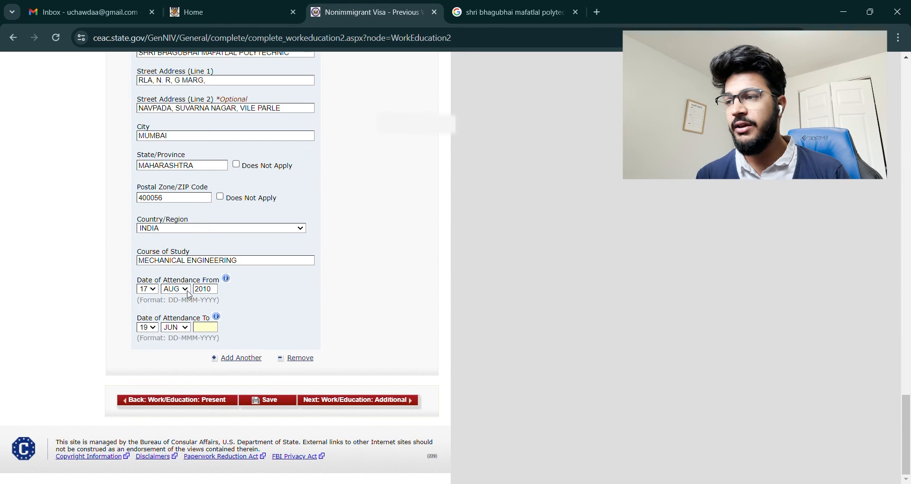
type("20")
type("13")
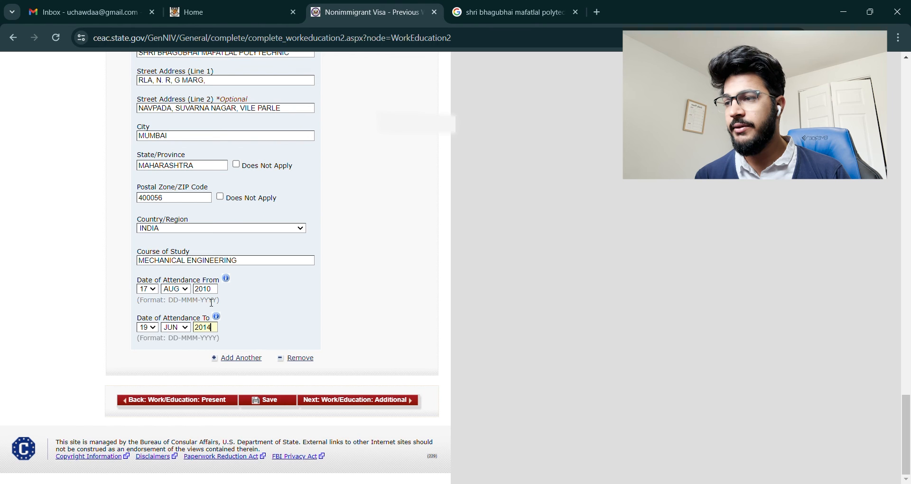
left_click(284, 401)
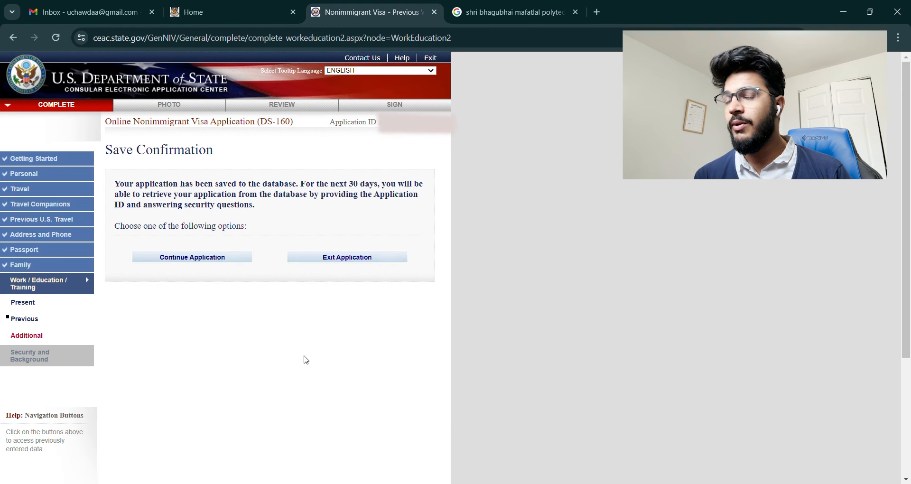
left_click(231, 261)
scroll(327, 297, "down", 10)
scroll(327, 297, "down", 15)
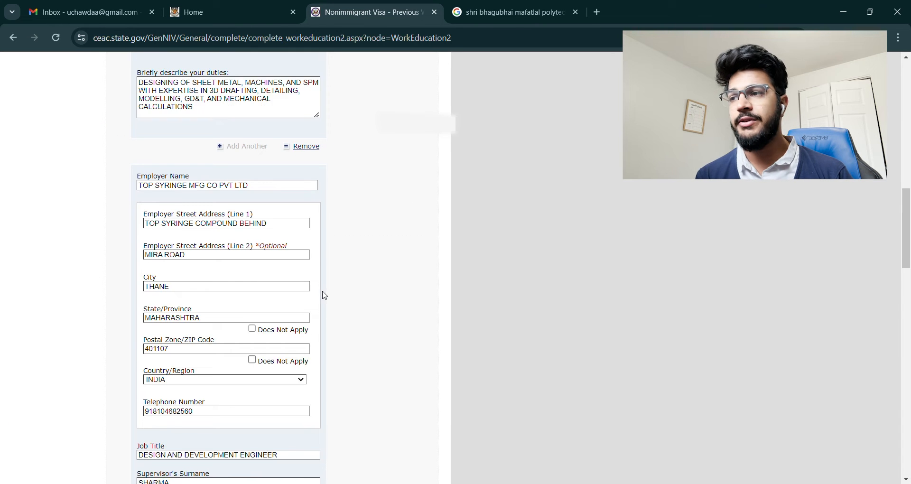
Step: Answer No to clan or tribe membership and enter GUJARATI as the first language
scroll(366, 308, "down", 1)
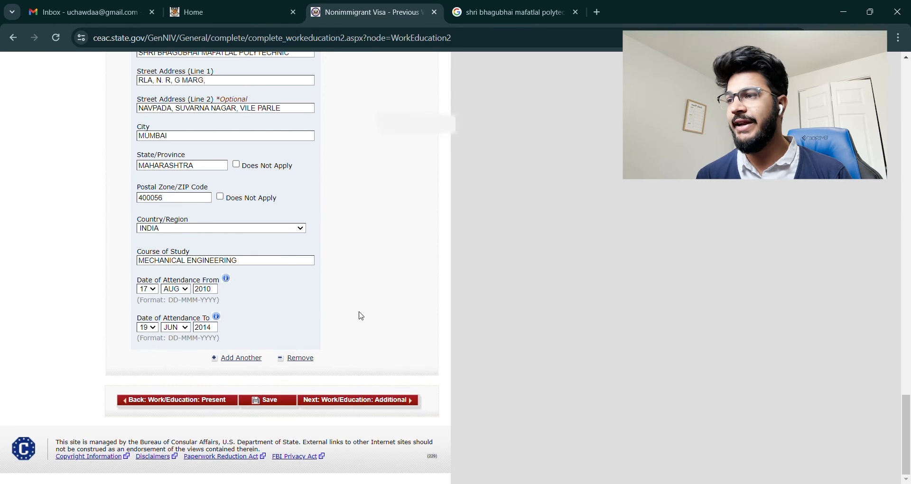
left_click(354, 402)
scroll(373, 374, "down", 3)
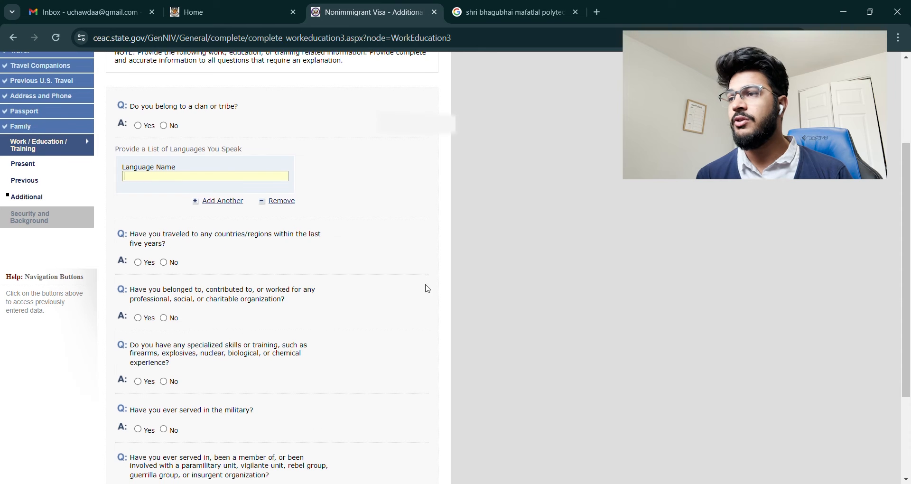
left_click(165, 126)
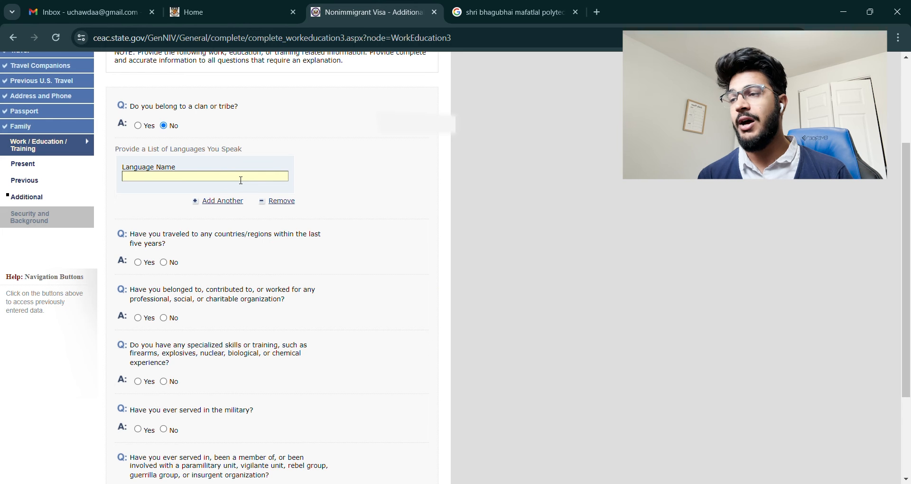
type("GUJARATI")
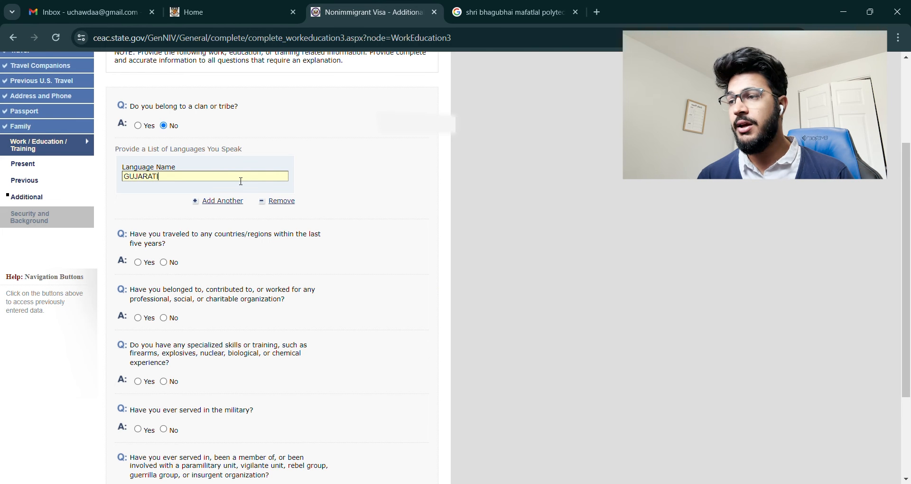
Step: Add HINDI, MARATHI and ENGLISH as languages and answer No to travel in the last five years
left_click(210, 202)
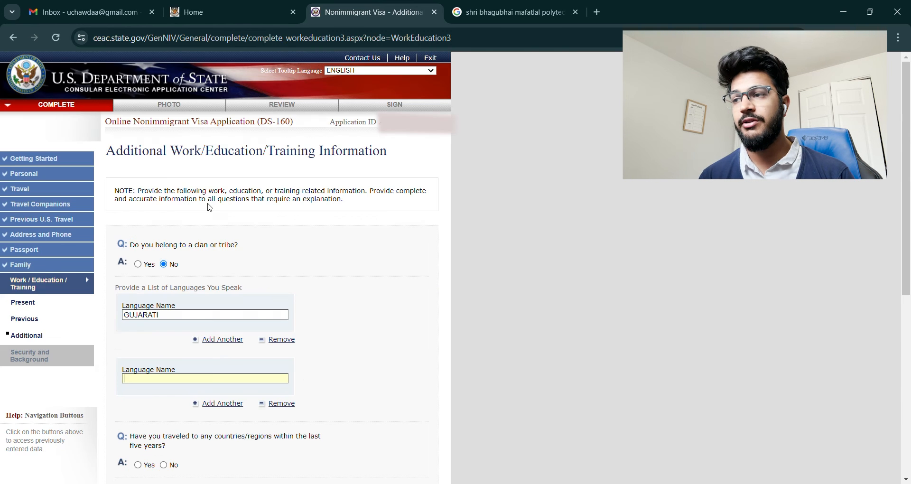
scroll(243, 334, "down", 3)
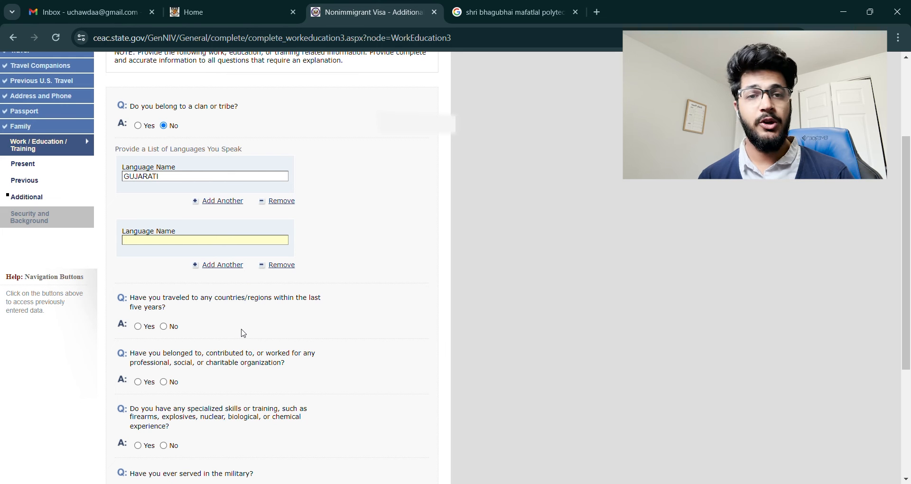
type("HINDI")
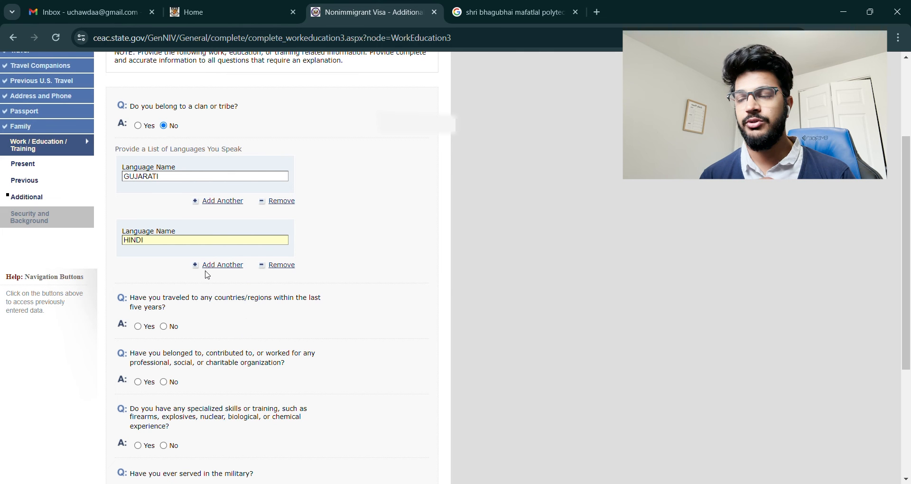
left_click(209, 266)
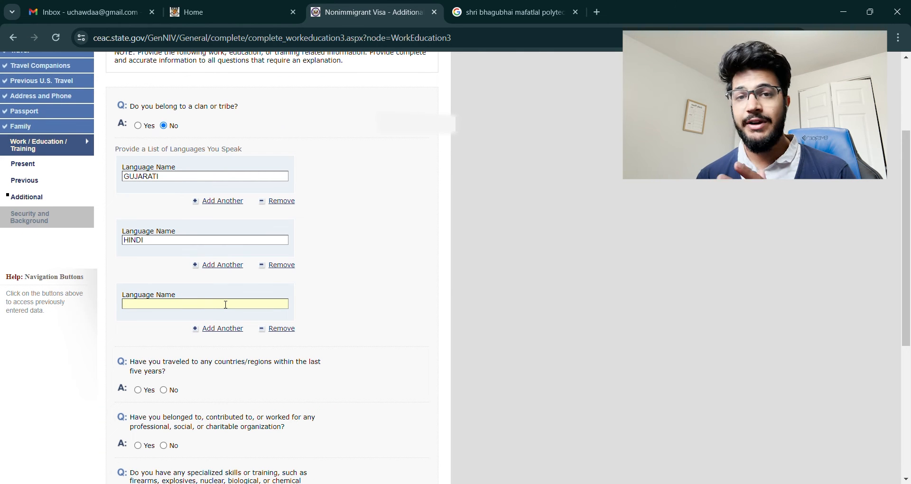
type("M")
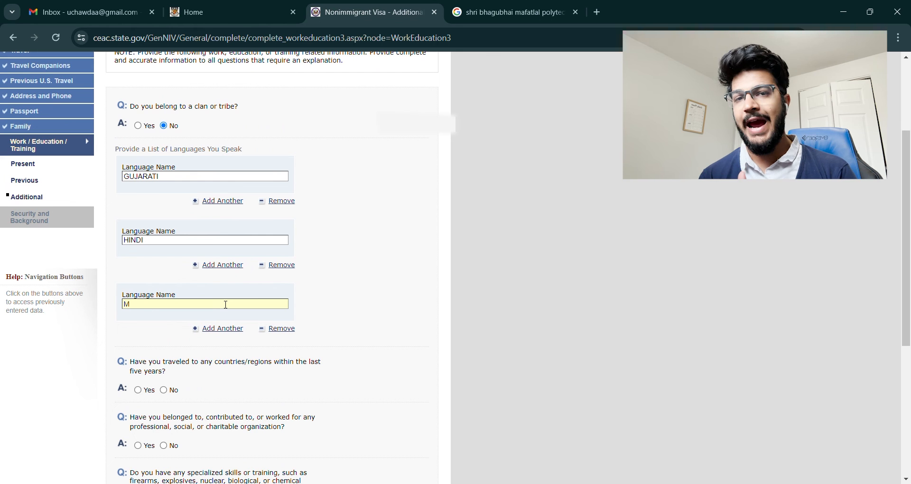
type("ARATHI")
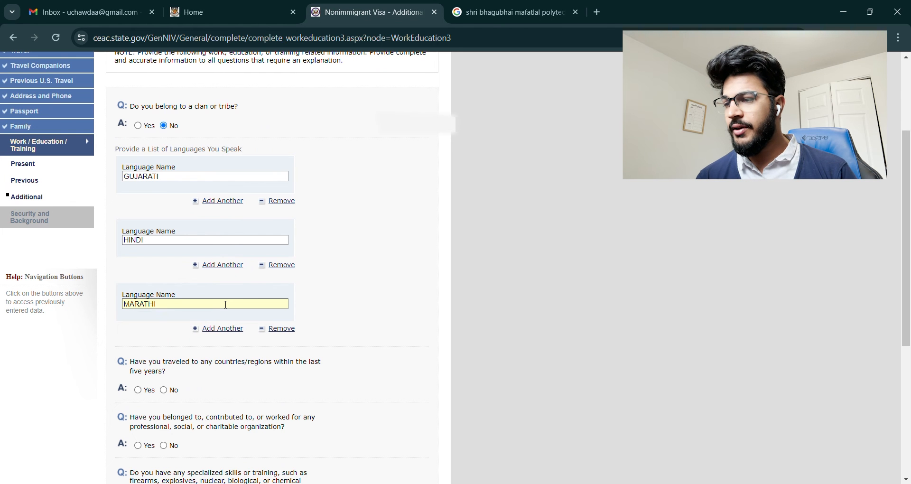
left_click(225, 331)
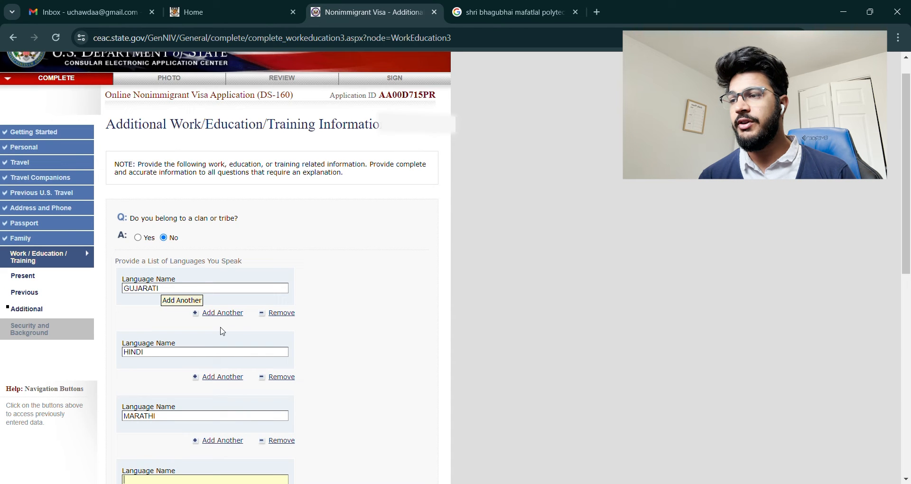
scroll(208, 285, "down", 5)
type("E")
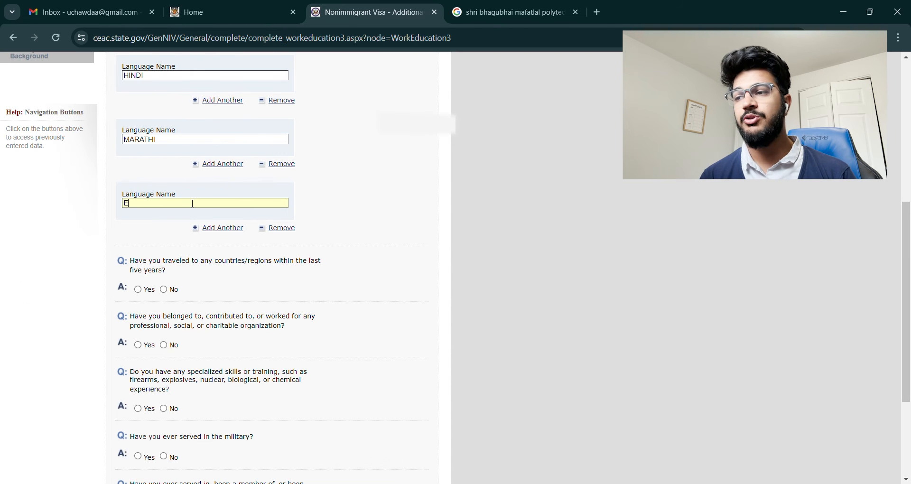
type("NGLISH")
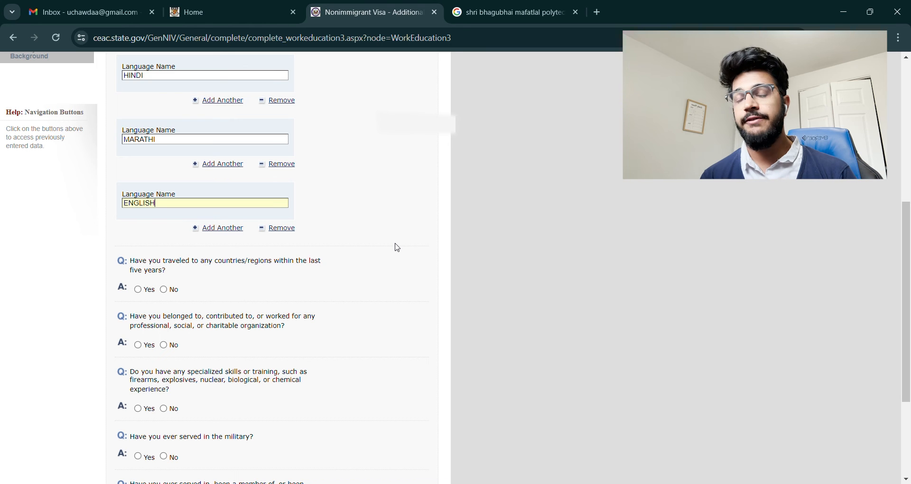
left_click(164, 290)
Step: Answer No to organization membership, specialized skills, military service and paramilitary questions
scroll(165, 293, "up", 4)
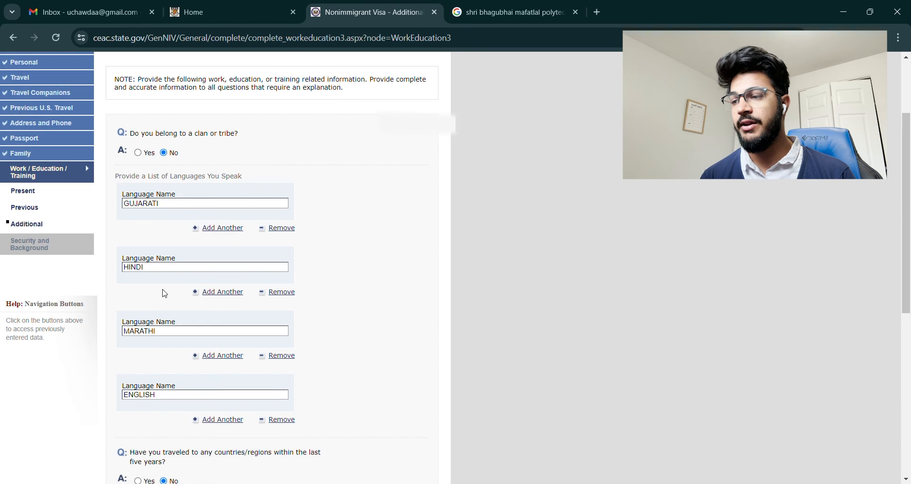
scroll(164, 294, "down", 6)
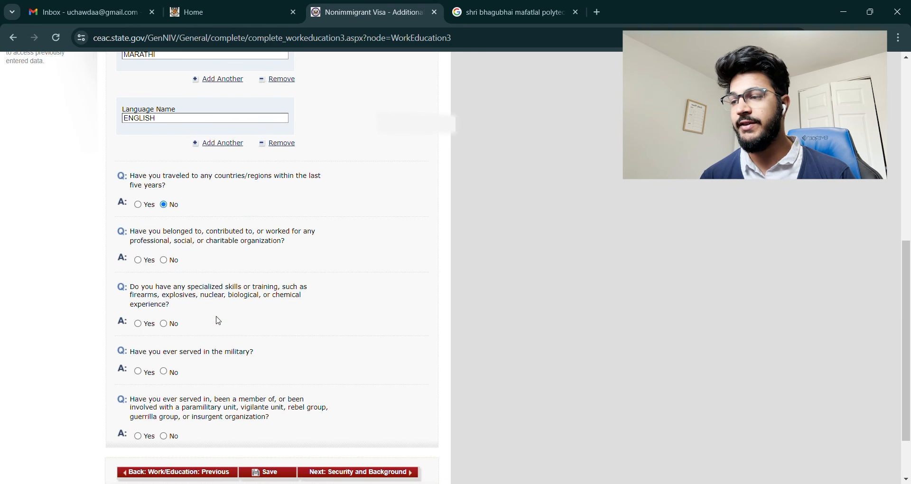
left_click(169, 260)
scroll(193, 290, "down", 5)
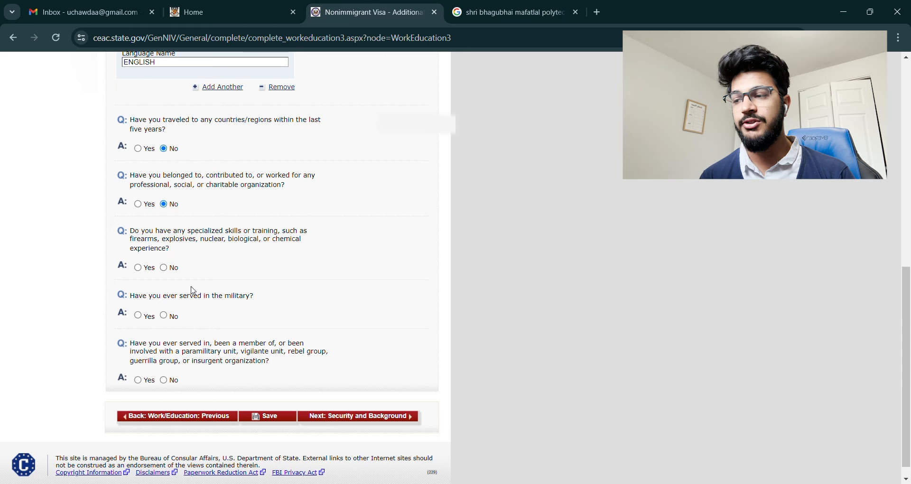
left_click(165, 269)
left_click(165, 316)
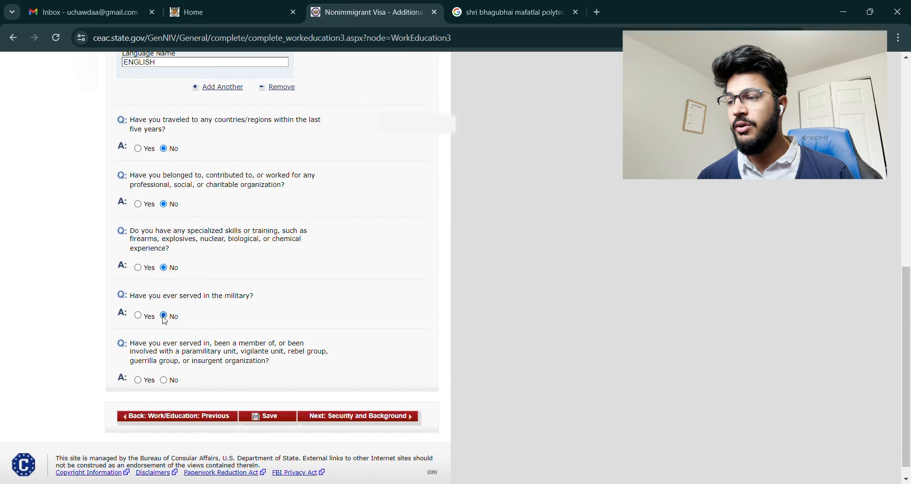
scroll(268, 333, "down", 1)
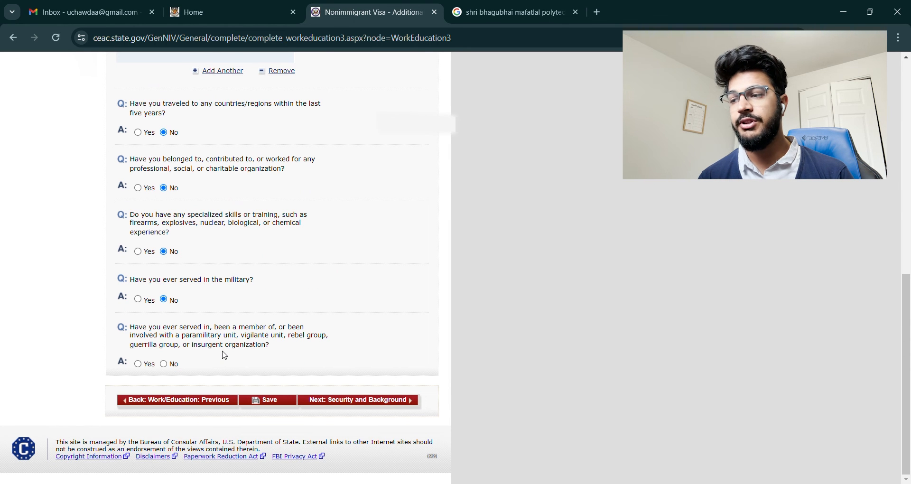
left_click(165, 364)
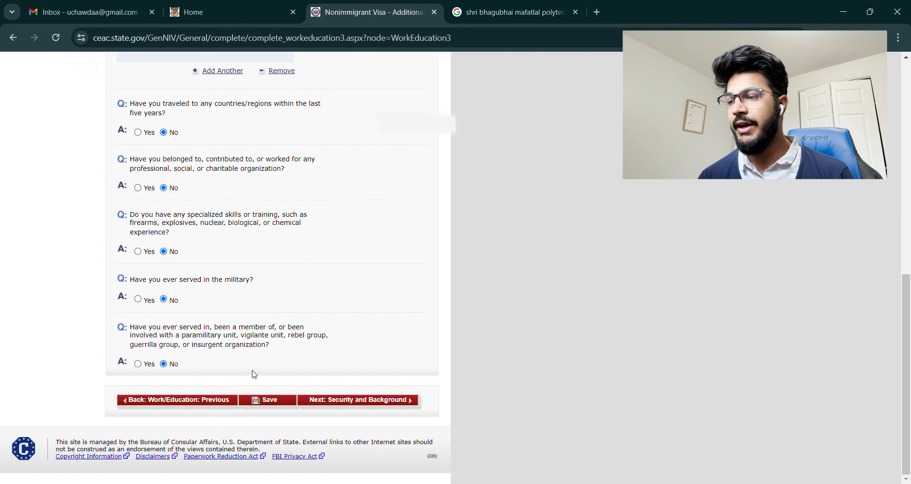
Step: Save the page and proceed to Security and Background
left_click(266, 400)
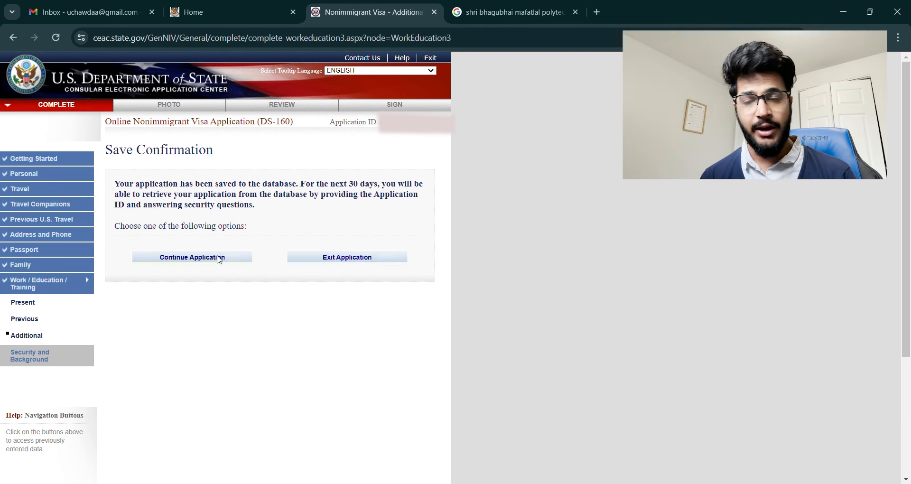
left_click(219, 258)
scroll(396, 251, "down", 3)
scroll(396, 250, "down", 5)
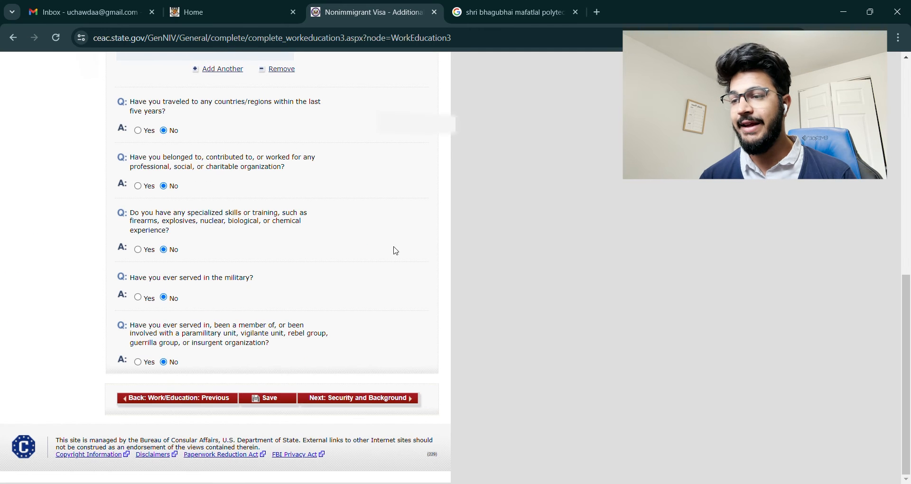
left_click(369, 400)
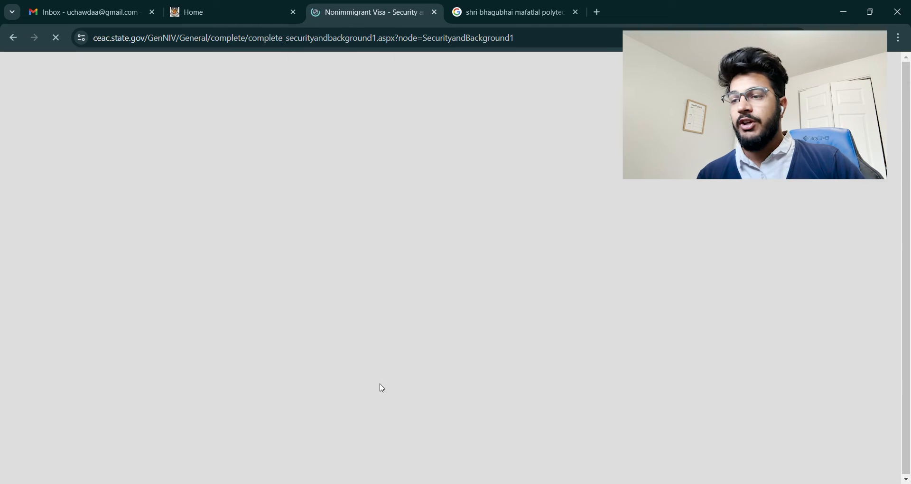
Step: Answer No to communicable disease, mental or physical disorder and drug abuse, save, and go to Part 2
scroll(383, 301, "down", 3)
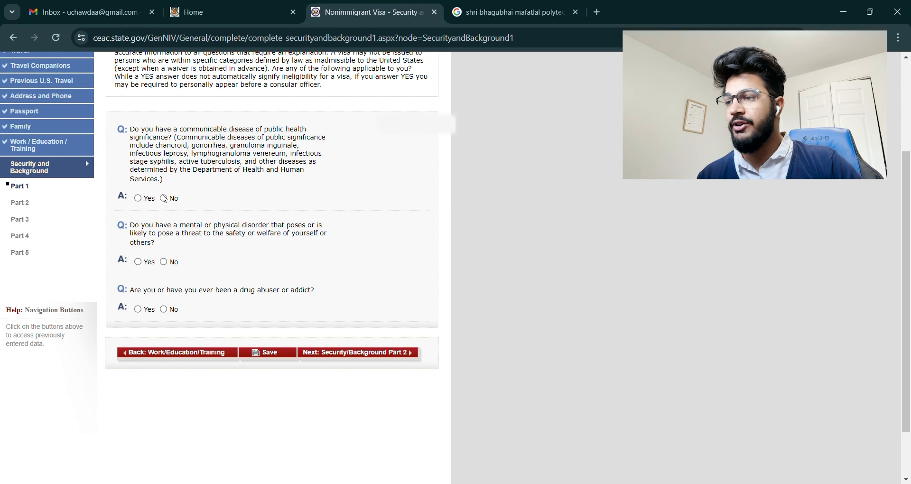
left_click(164, 198)
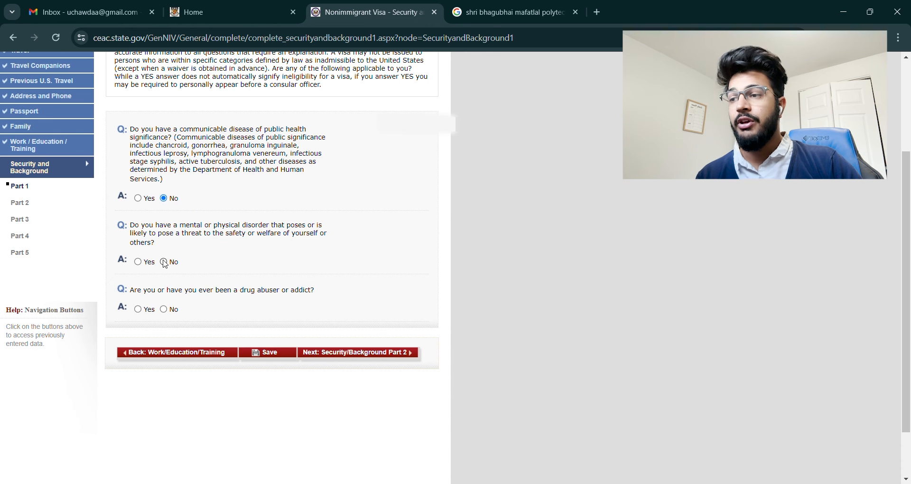
left_click(164, 263)
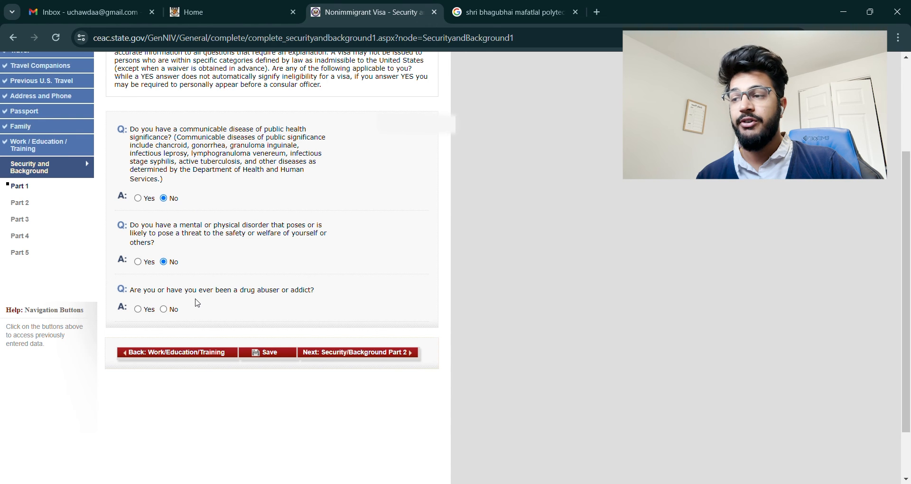
left_click(166, 309)
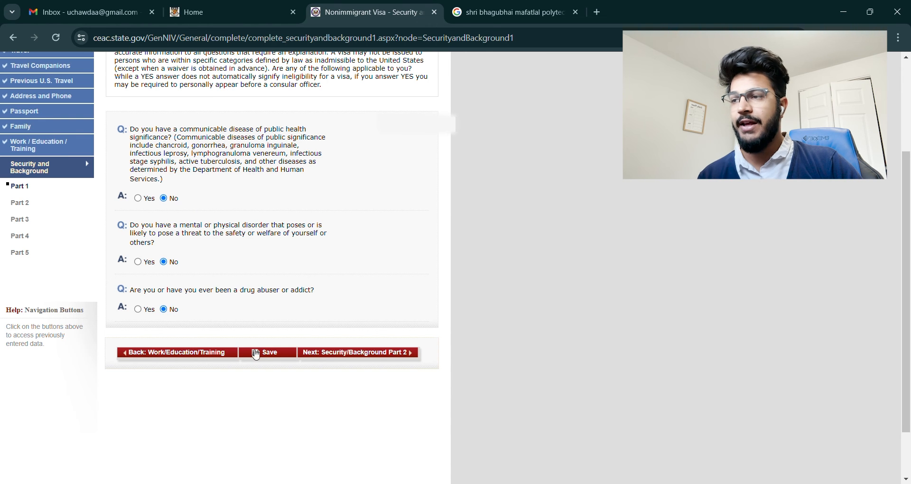
left_click(255, 355)
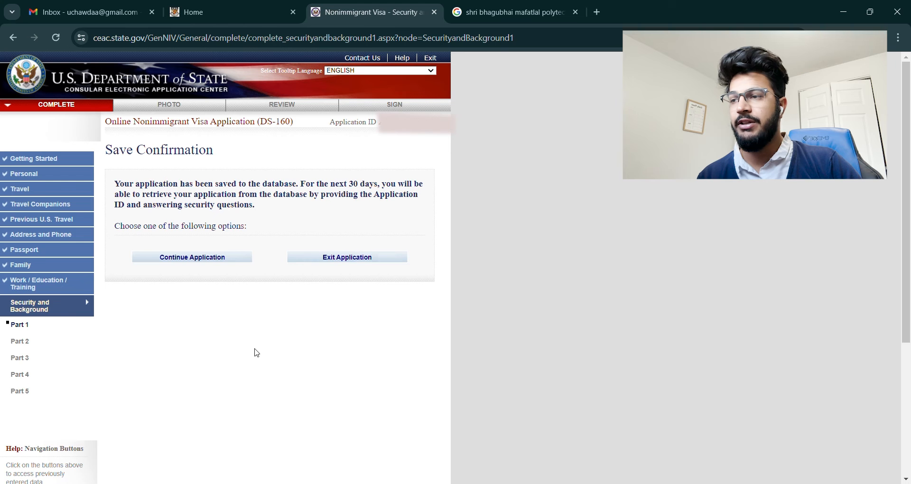
left_click(206, 259)
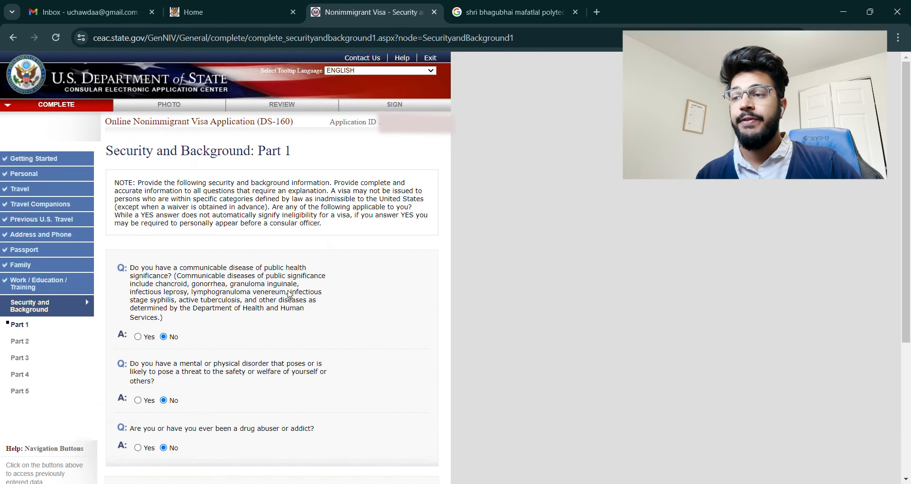
scroll(290, 294, "down", 4)
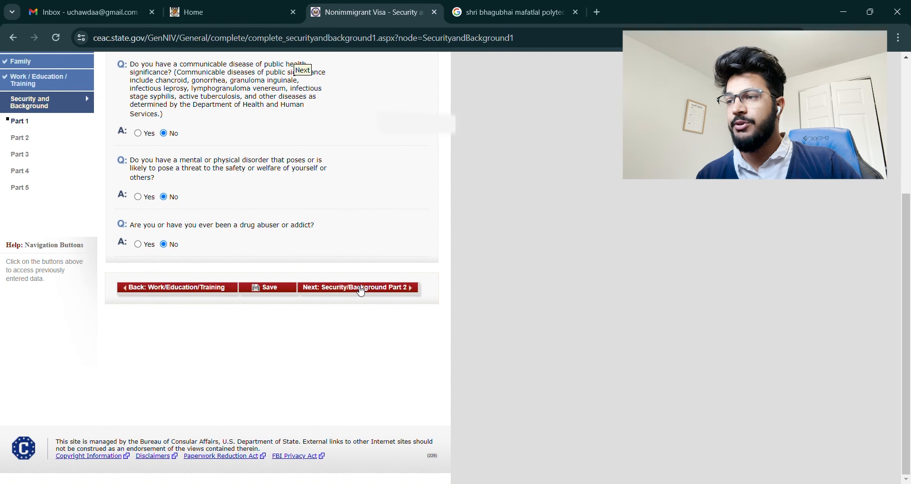
left_click(361, 289)
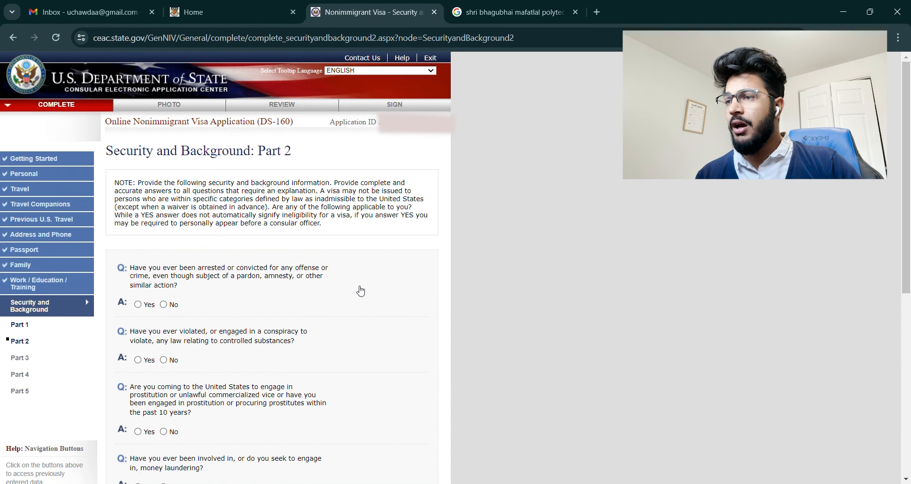
Step: Answer No to arrest, prostitution, money laundering and all three trafficking questions, then save
scroll(361, 292, "down", 3)
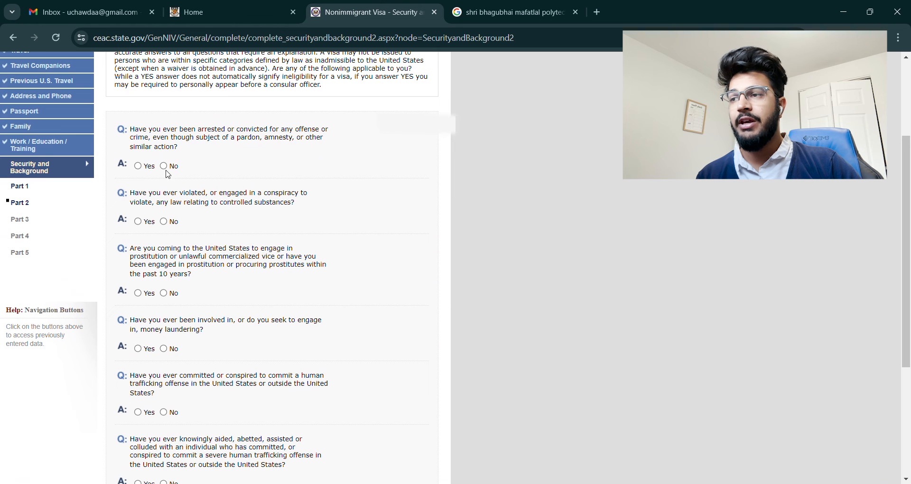
left_click(163, 167)
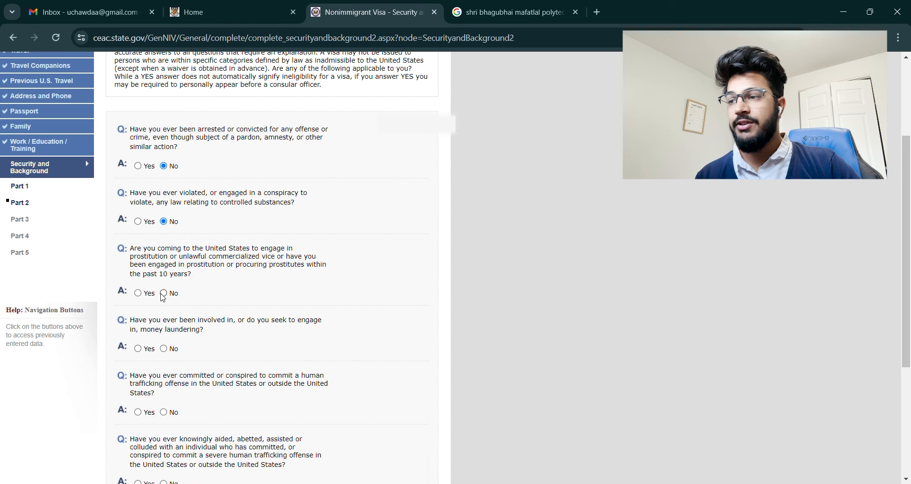
left_click(164, 295)
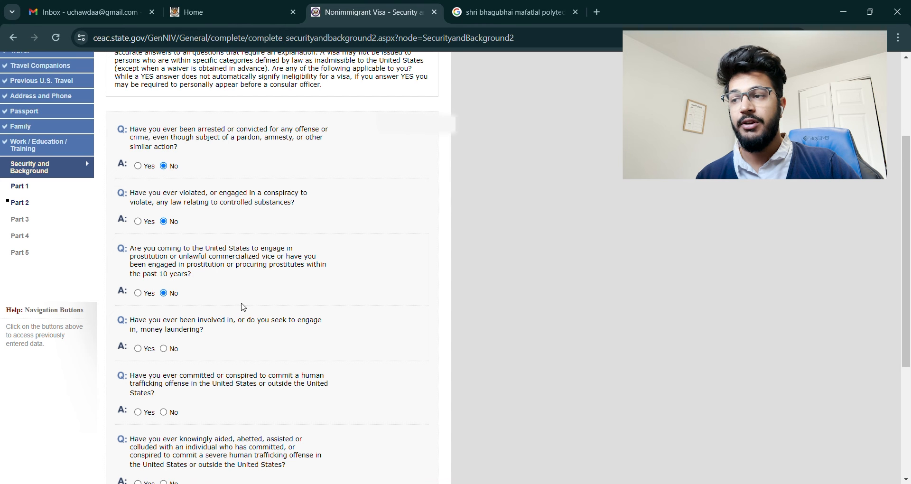
scroll(303, 296, "down", 3)
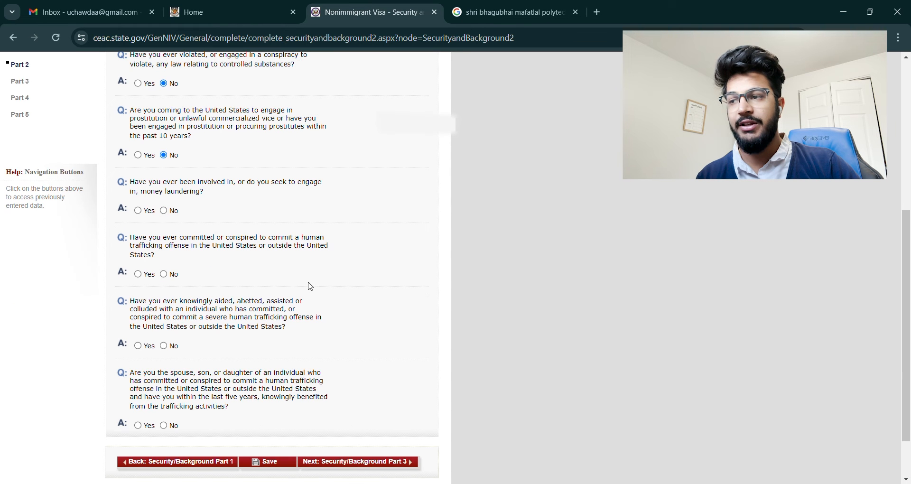
left_click(164, 211)
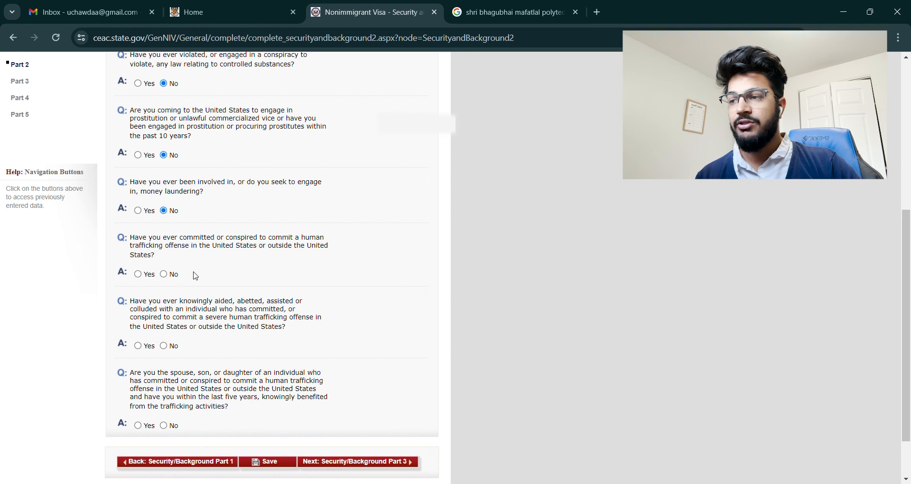
left_click(169, 277)
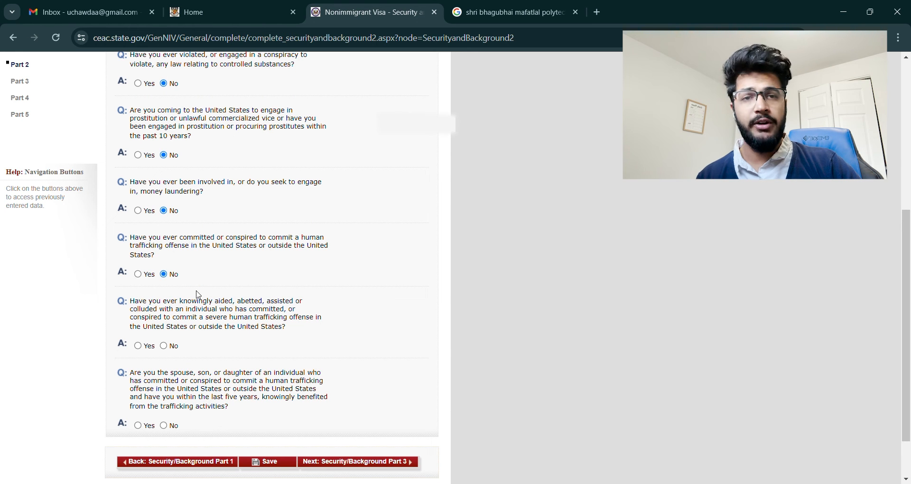
left_click(164, 346)
scroll(284, 345, "down", 1)
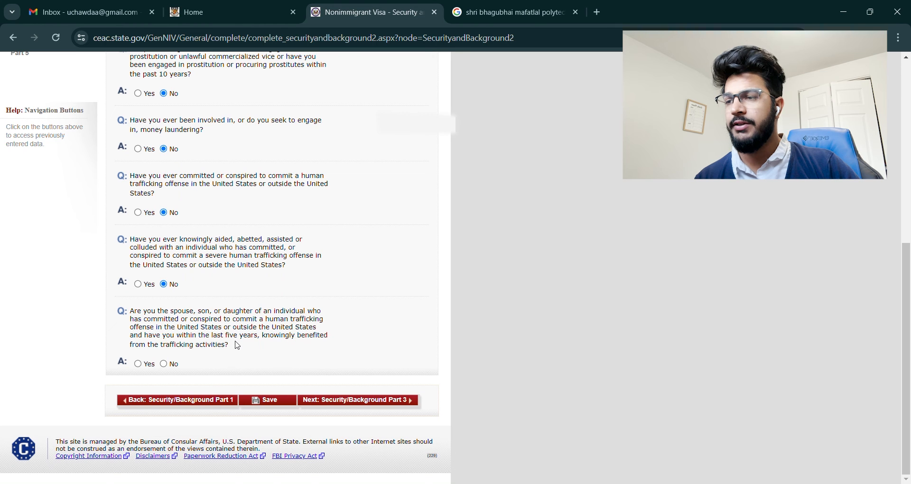
left_click(164, 364)
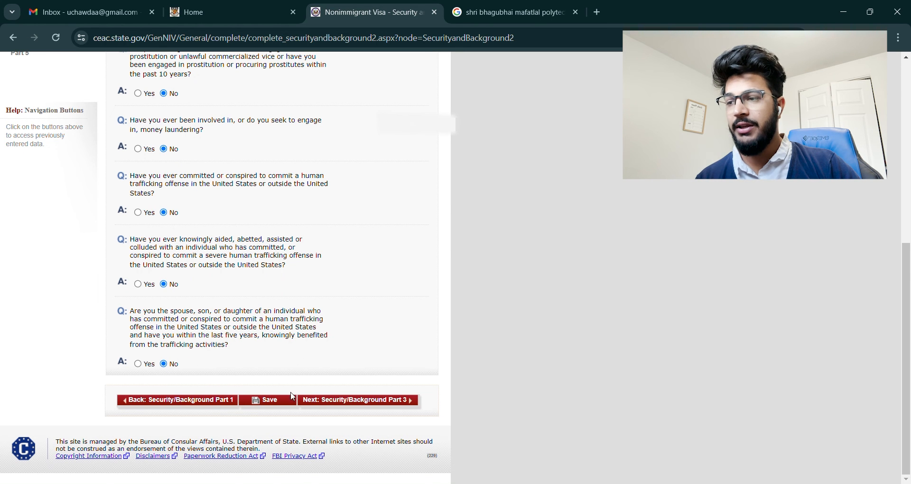
left_click(277, 400)
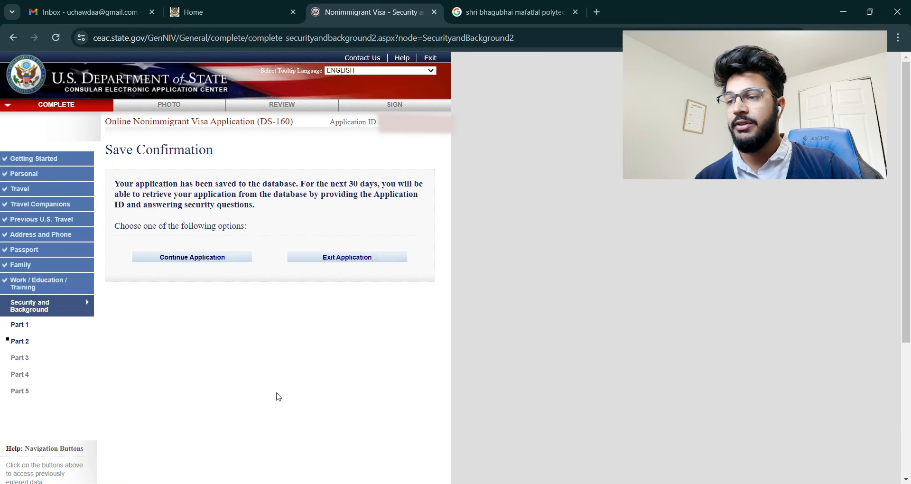
Step: Open Part 3 and answer No to espionage, terrorist activity, terrorist membership and terrorist-relative questions
left_click(199, 259)
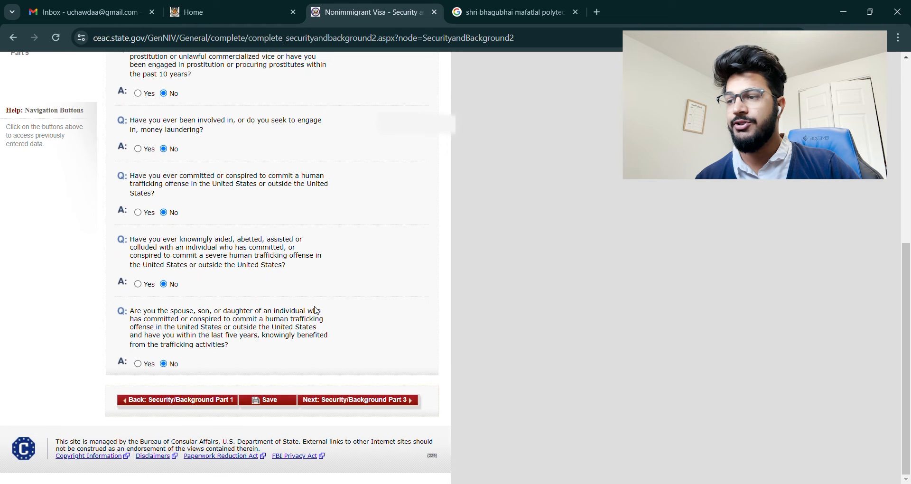
left_click(360, 401)
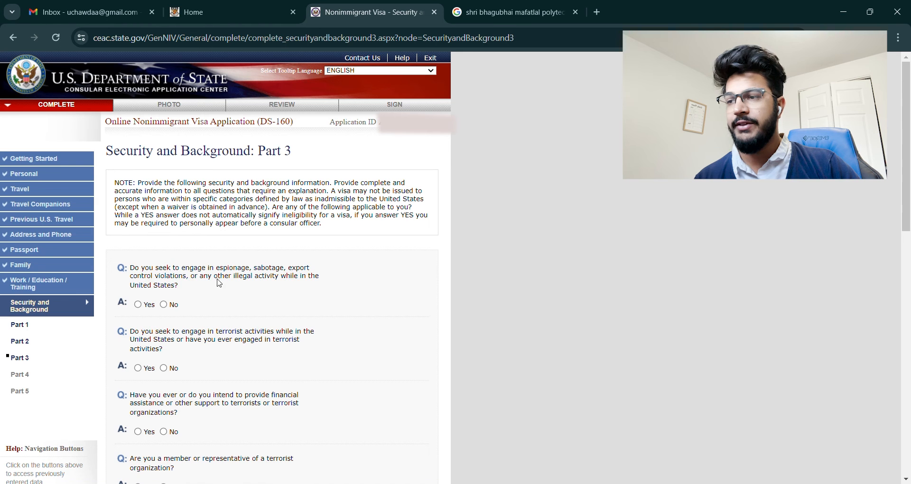
left_click(164, 305)
scroll(194, 313, "down", 3)
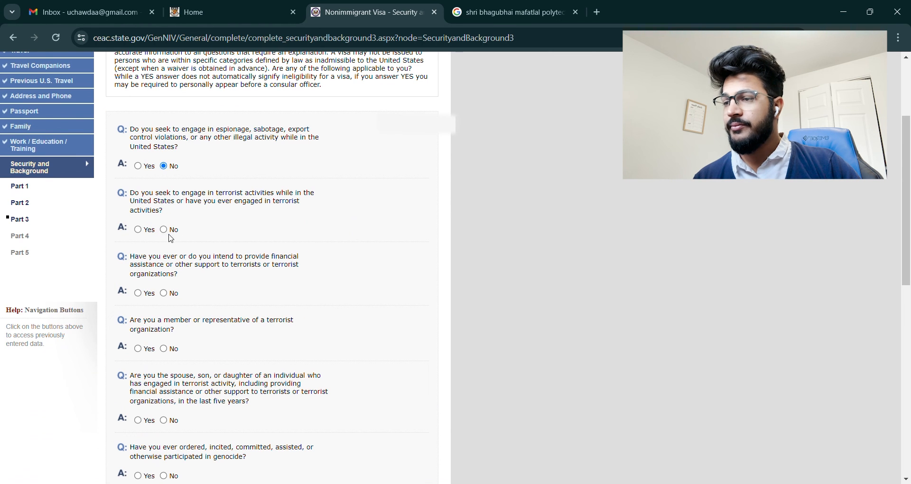
left_click(164, 231)
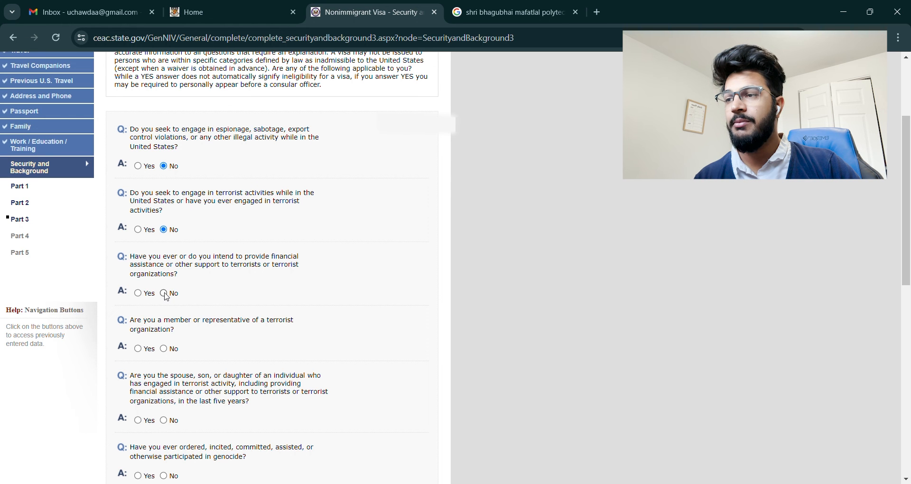
scroll(166, 297, "down", 3)
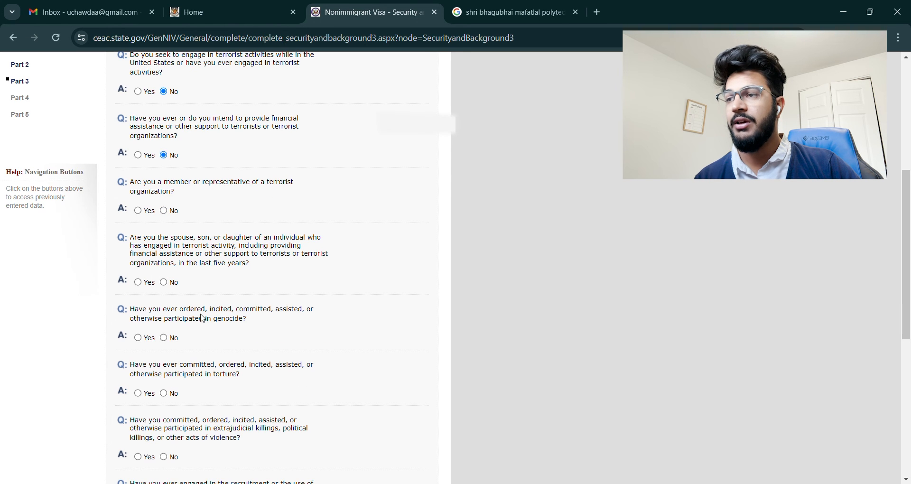
left_click(164, 211)
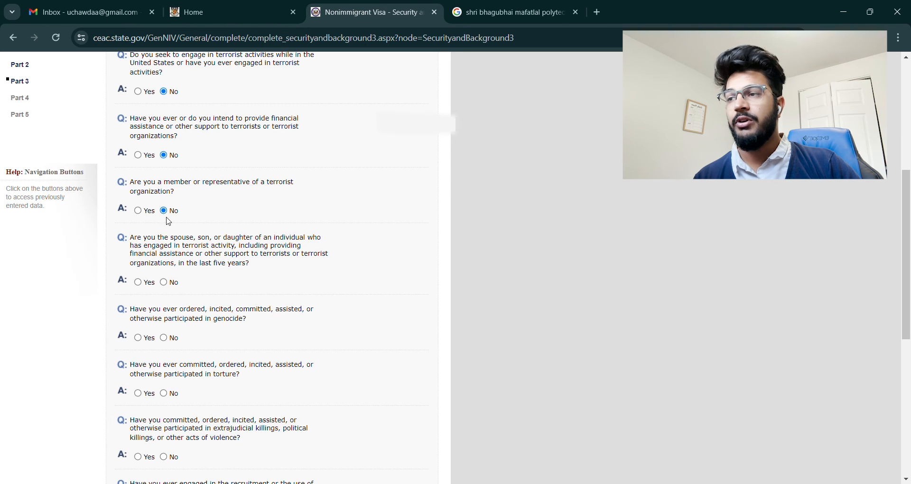
left_click(165, 282)
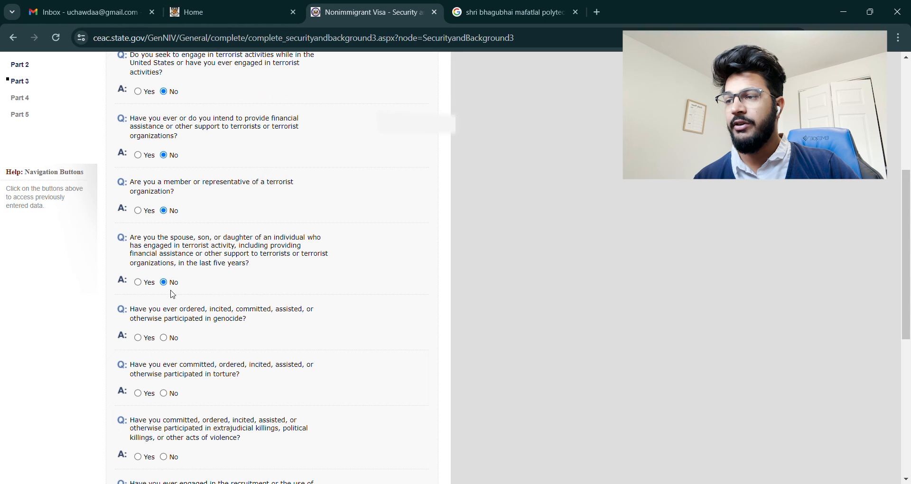
Step: Answer No to genocide, torture, extrajudicial killings, child soldiers, religious freedom and organ transplant questions
left_click(171, 341)
scroll(172, 341, "down", 3)
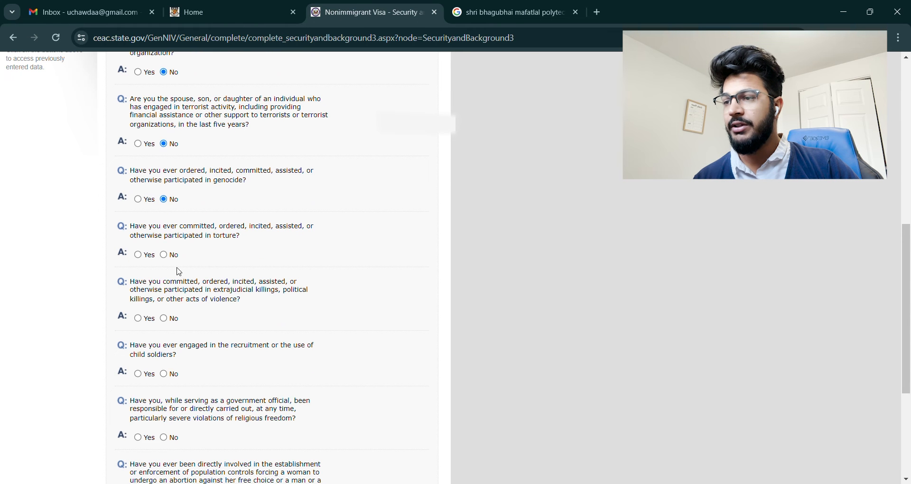
left_click(165, 255)
scroll(209, 277, "down", 3)
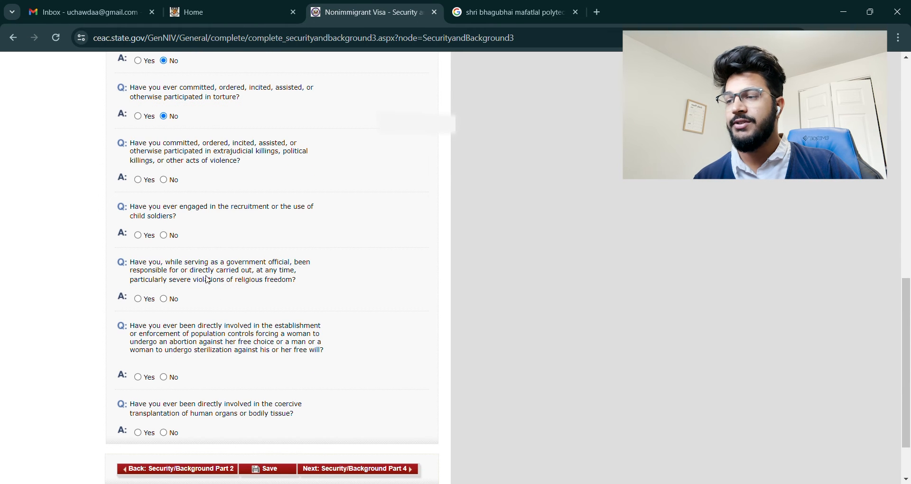
left_click(170, 182)
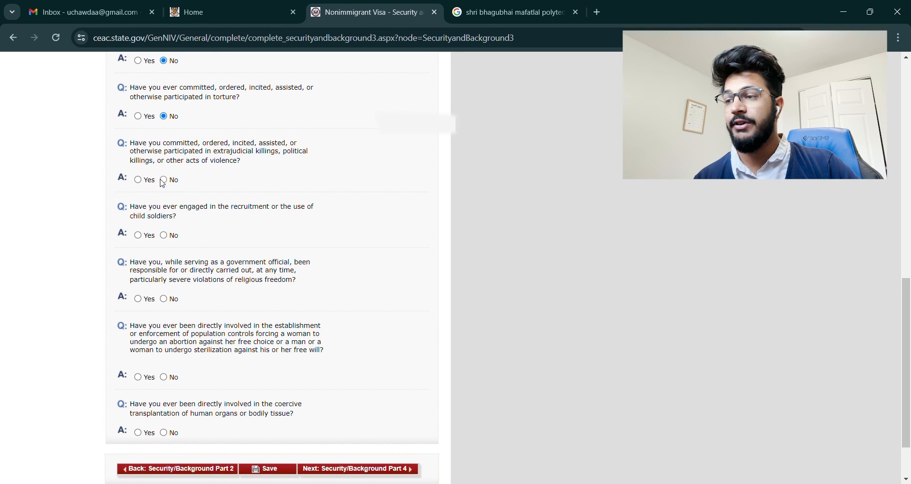
left_click(166, 236)
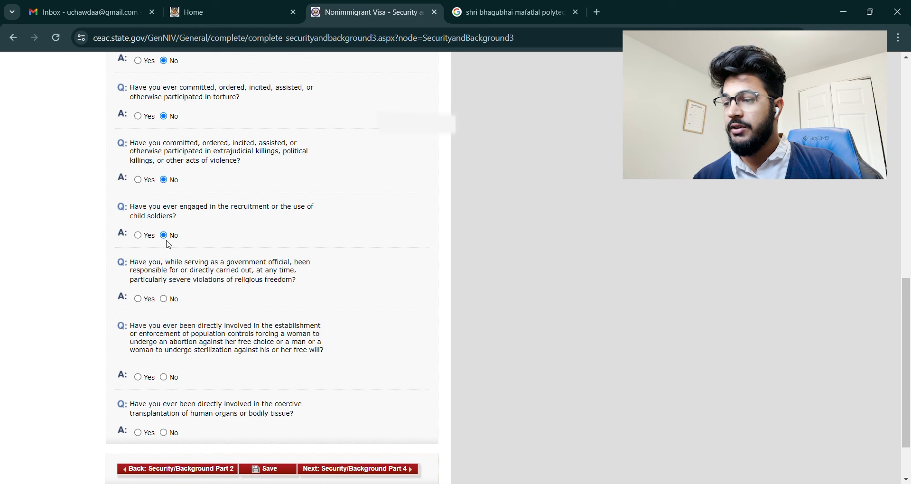
left_click(167, 301)
scroll(332, 322, "down", 2)
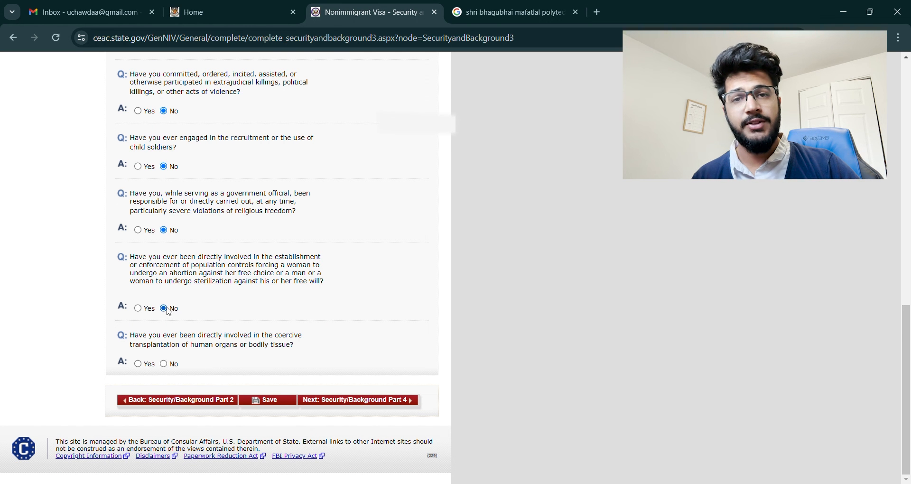
left_click(164, 364)
Step: Save the Part 3 answers and continue the application
scroll(310, 334, "up", 6)
scroll(307, 331, "up", 5)
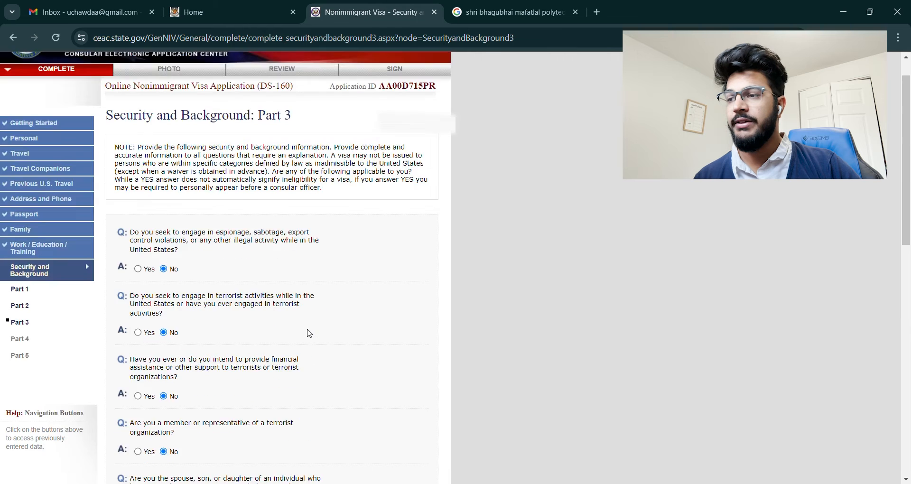
scroll(307, 331, "down", 15)
left_click(278, 405)
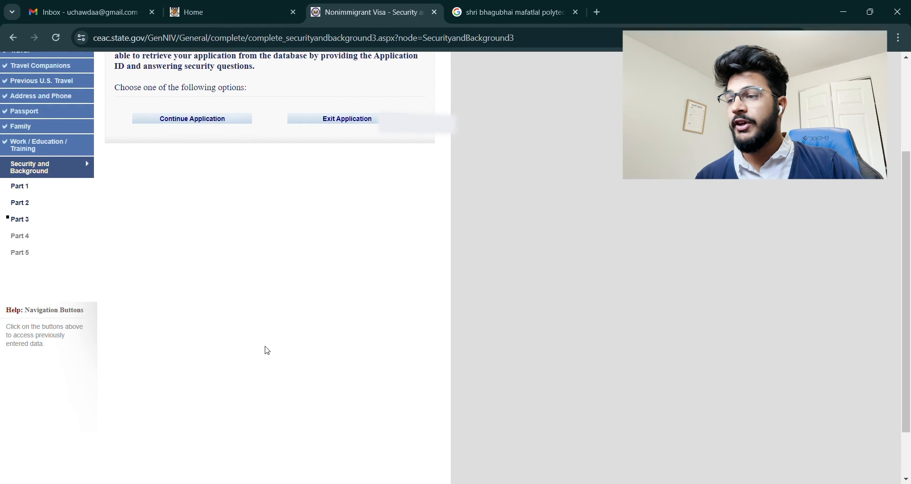
left_click(190, 119)
scroll(351, 301, "down", 15)
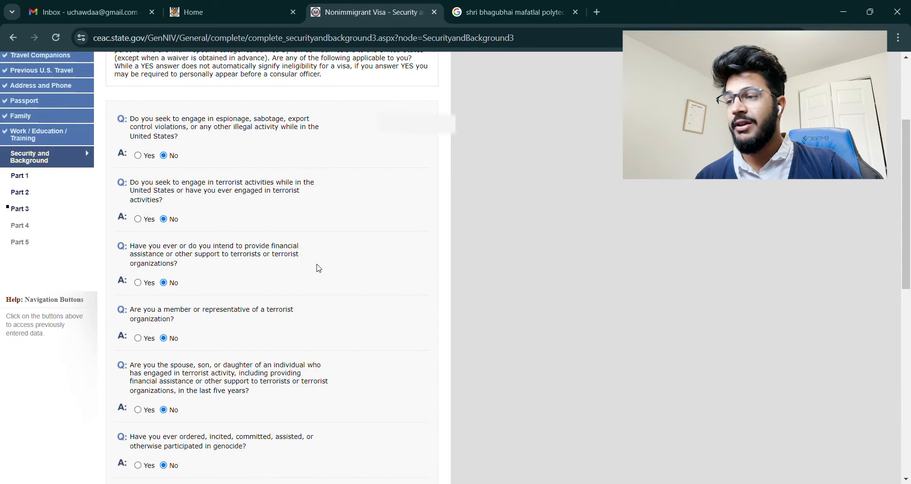
Step: Answer No to both Part 4 questions (visa fraud, deportation) and save
left_click(396, 405)
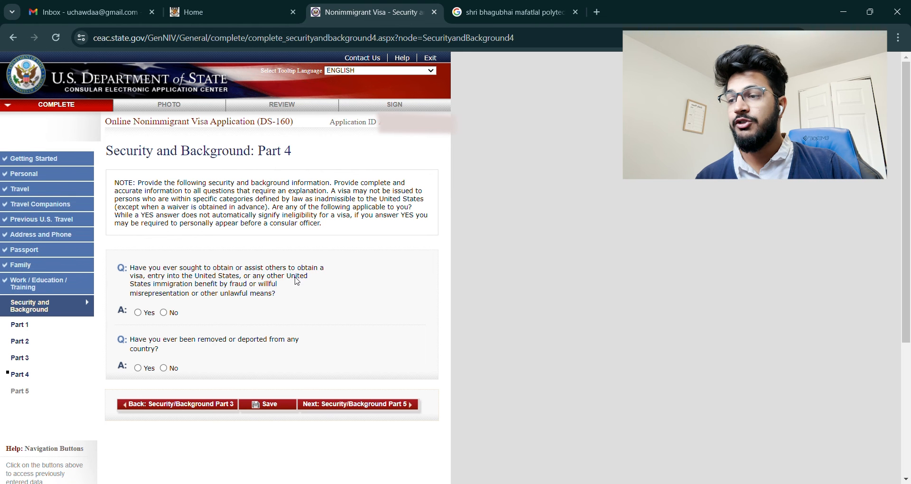
left_click(164, 312)
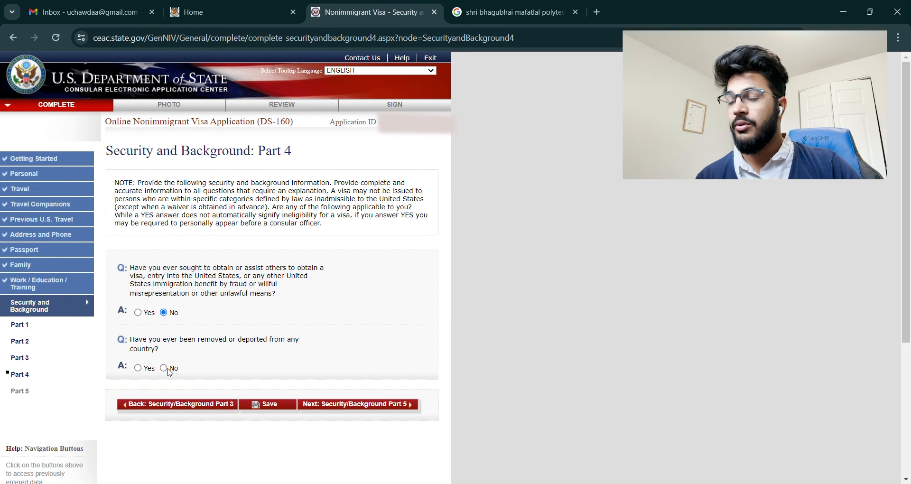
left_click(164, 368)
left_click(262, 406)
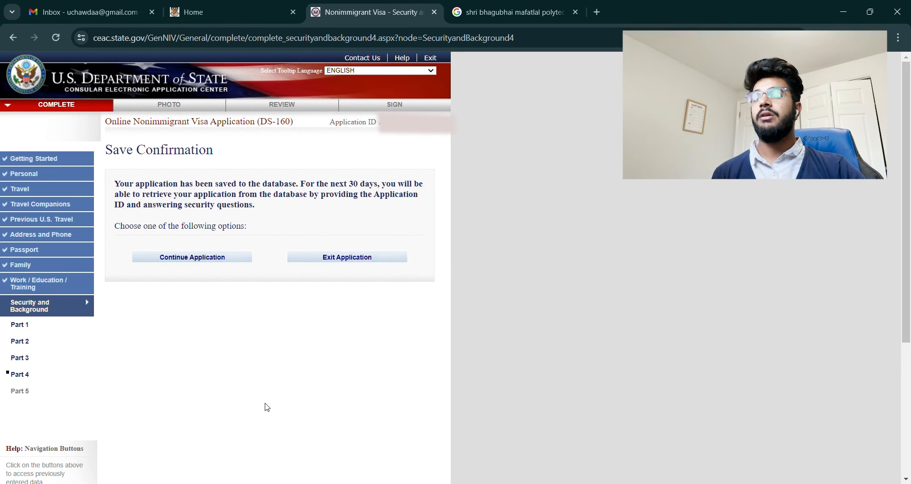
left_click(208, 260)
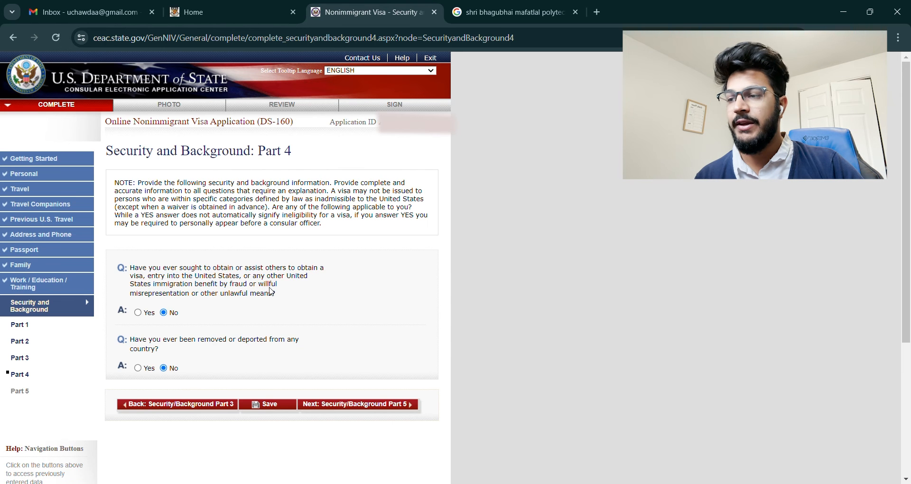
Step: Answer No to the three Part 5 questions (custody, unlawful voting, renounced citizenship) and save
scroll(301, 306, "down", 3)
left_click(361, 266)
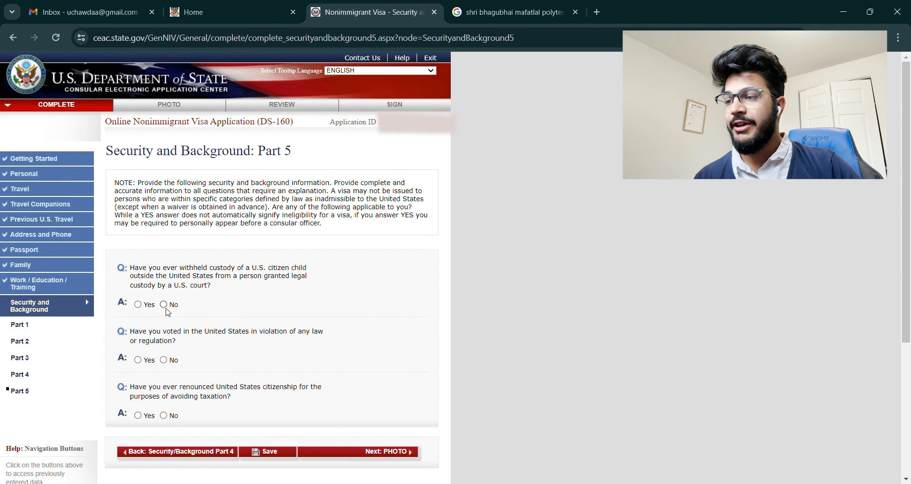
left_click(163, 306)
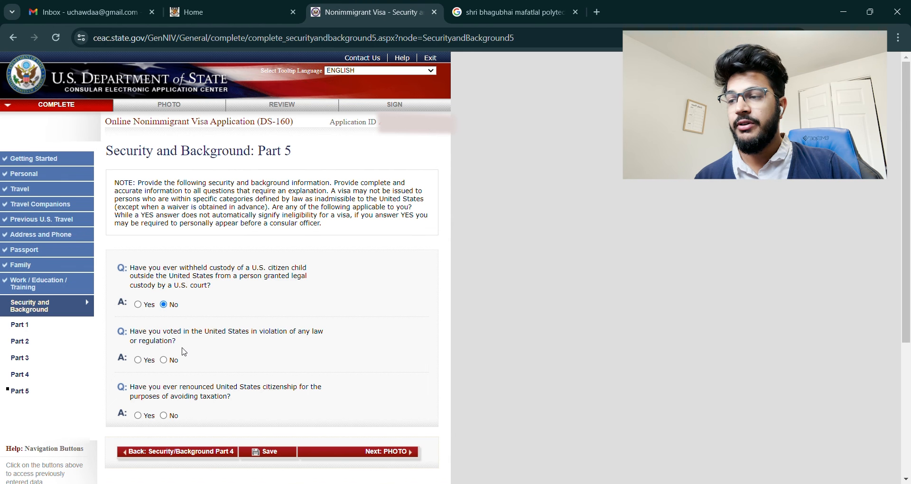
left_click(164, 360)
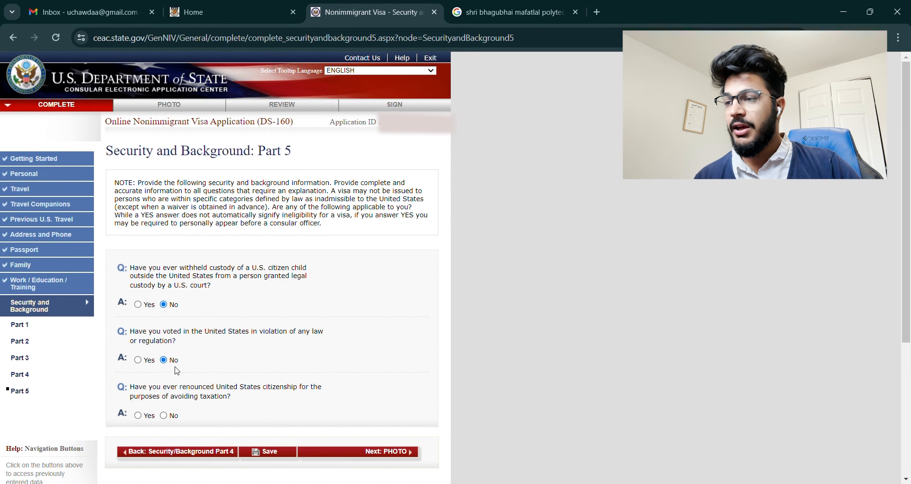
scroll(257, 403, "down", 3)
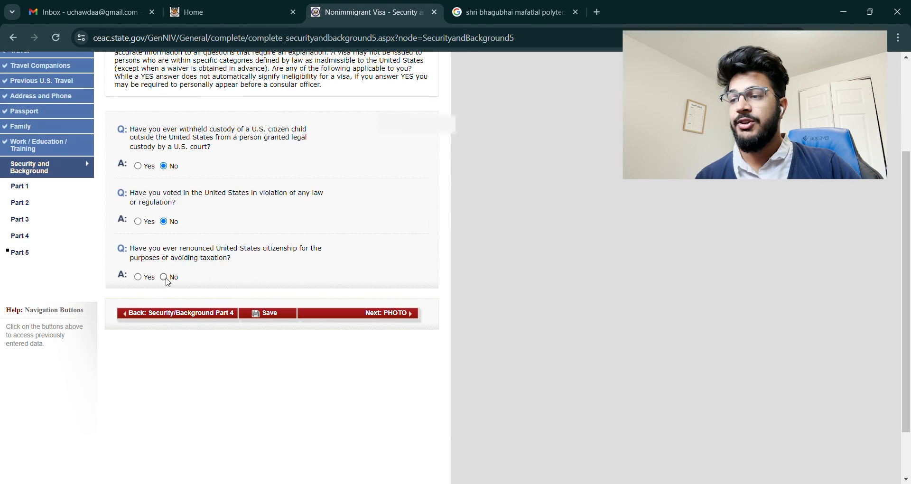
left_click(164, 277)
left_click(266, 316)
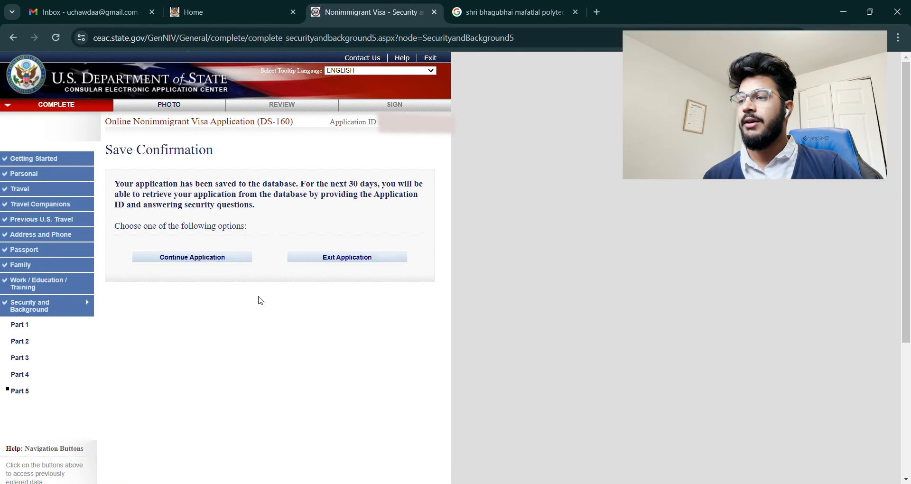
left_click(207, 259)
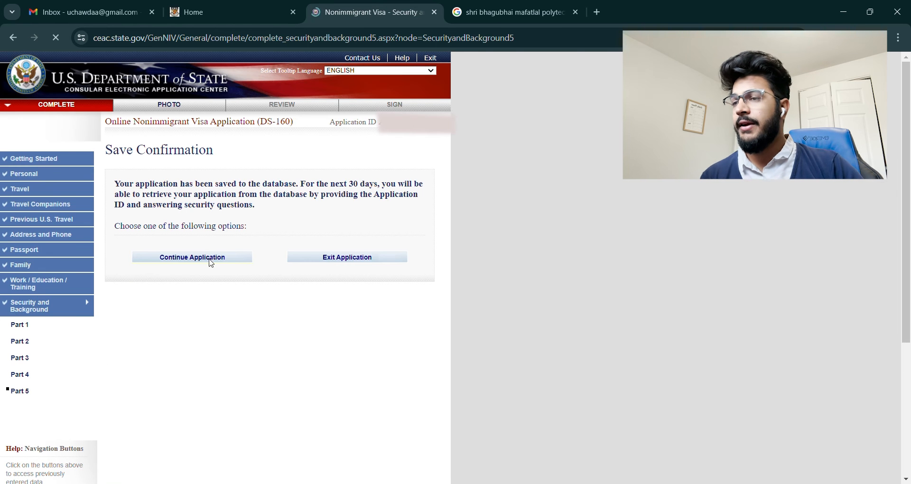
scroll(276, 296, "down", 4)
Step: Go to the photo step and open the photo submission system
left_click(398, 252)
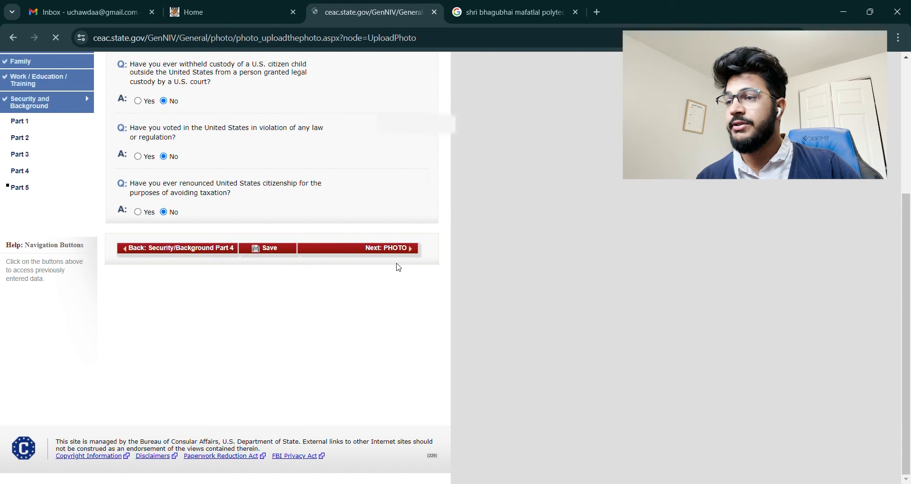
scroll(482, 305, "down", 3)
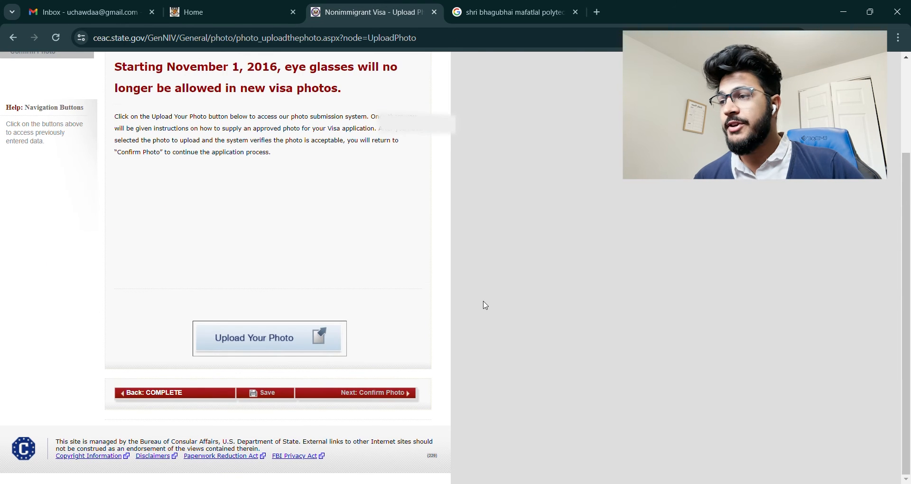
left_click(351, 483)
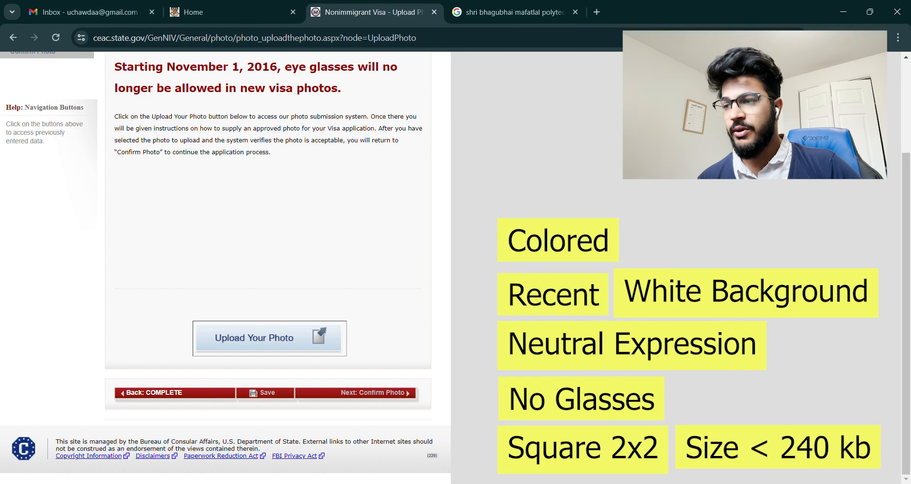
left_click(318, 352)
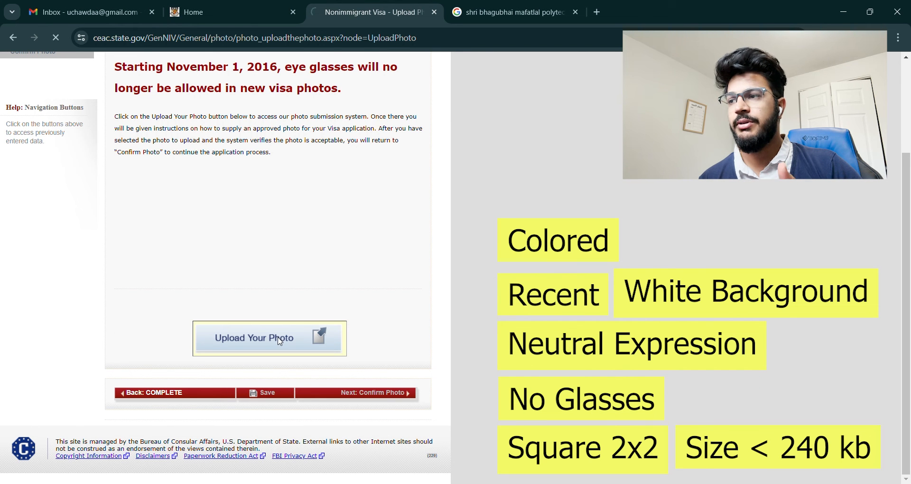
Step: Upload the selected photo for quality checking and keep it once it passes
scroll(317, 246, "down", 3)
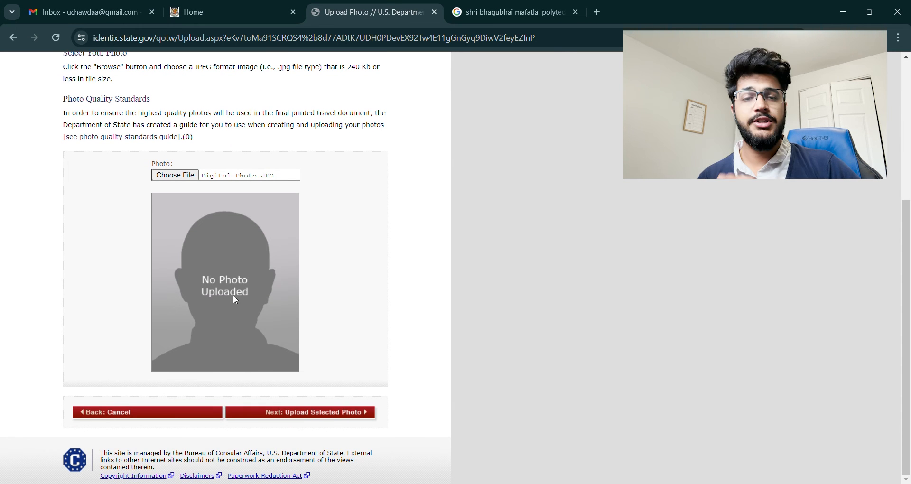
scroll(251, 312, "up", 1)
scroll(253, 316, "up", 2)
scroll(253, 315, "down", 3)
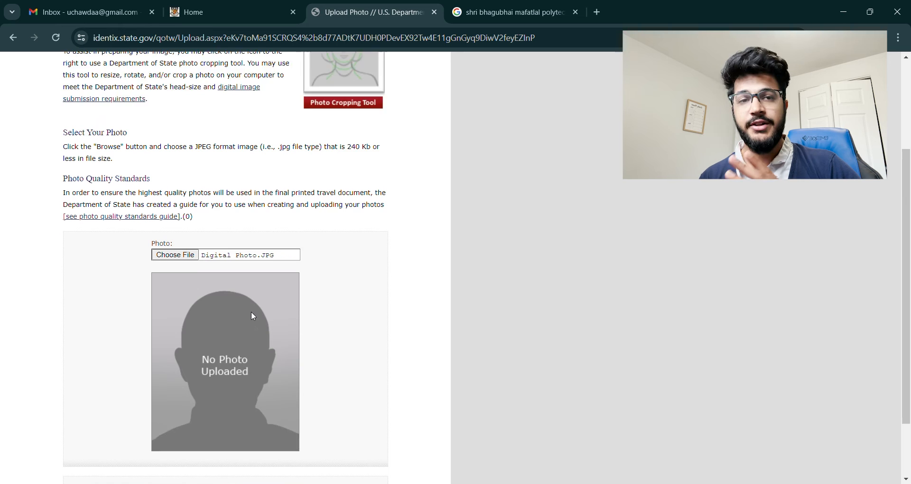
scroll(253, 315, "up", 5)
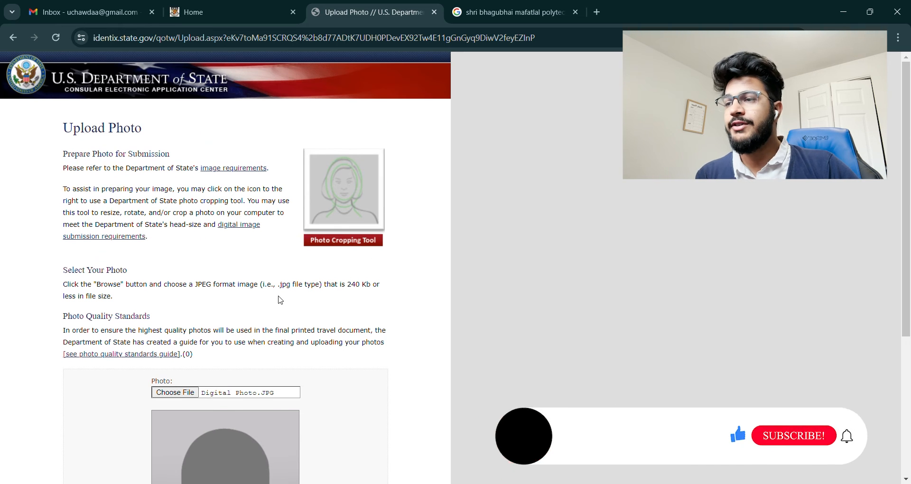
scroll(363, 245, "down", 3)
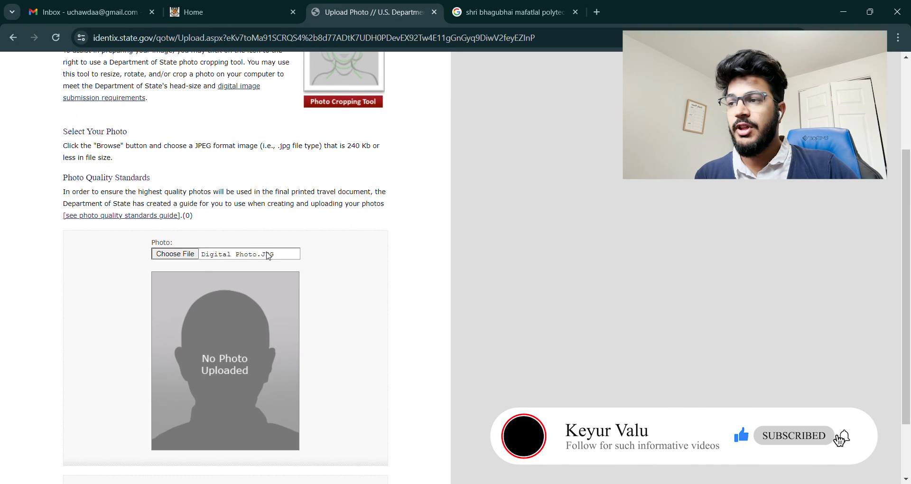
scroll(253, 355, "down", 2)
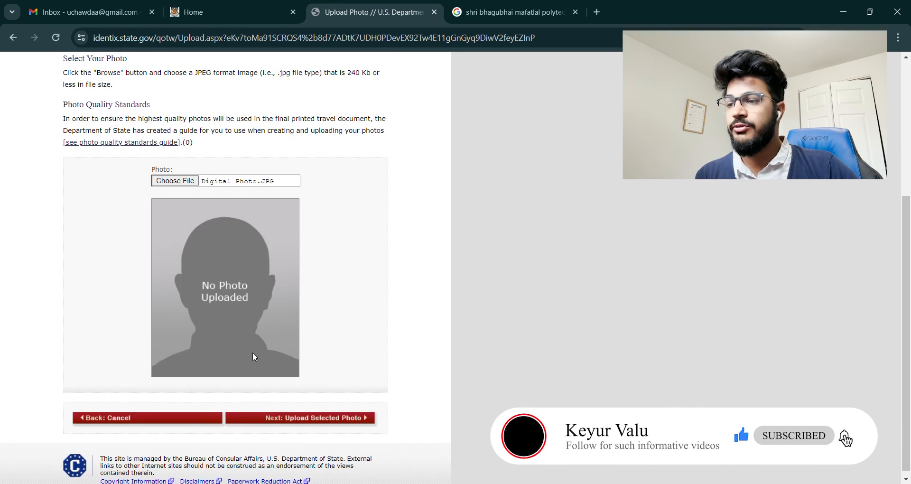
left_click(348, 413)
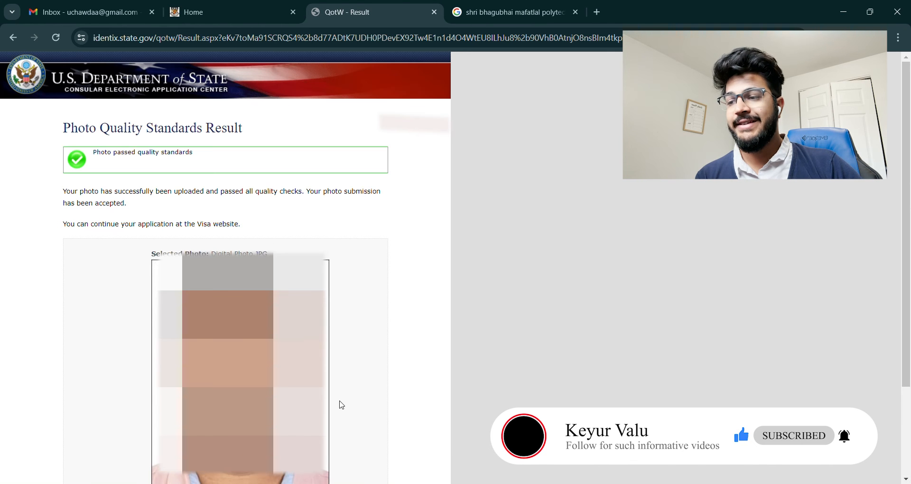
scroll(341, 404, "down", 5)
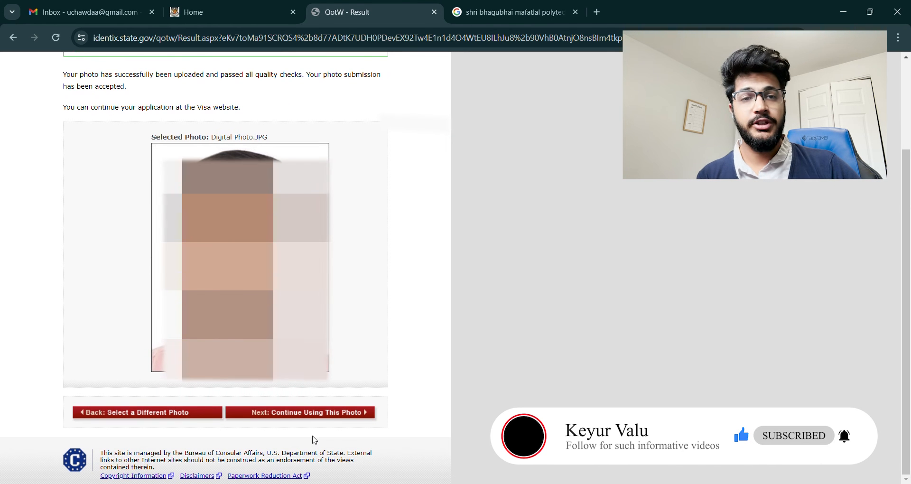
left_click(334, 412)
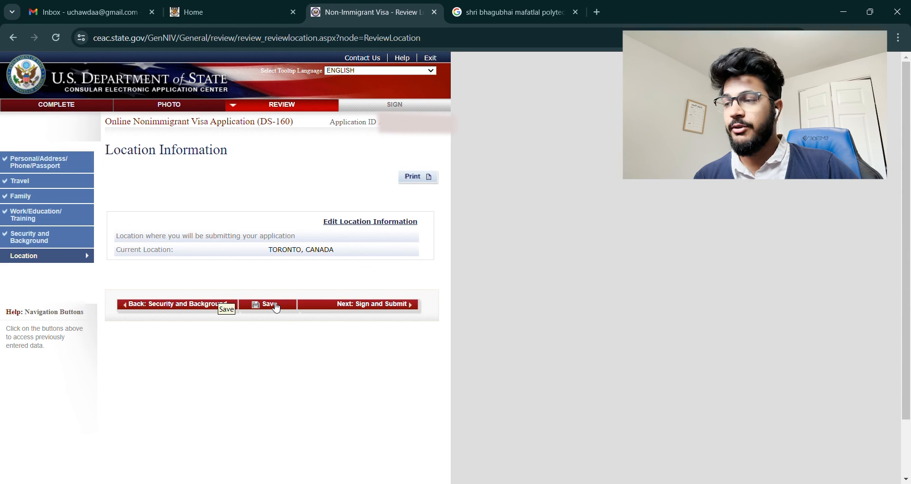
Step: Save the DS-160 progress, then electronically sign and submit the application
left_click(276, 306)
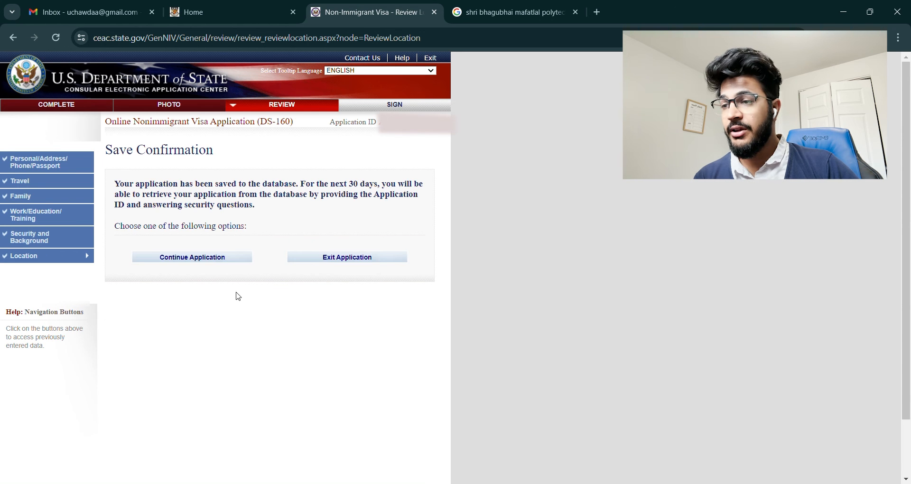
left_click(210, 257)
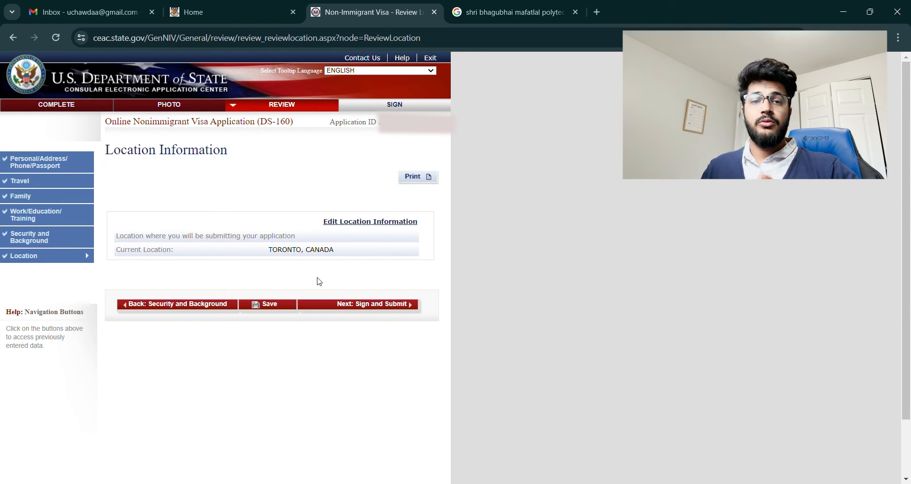
left_click(381, 306)
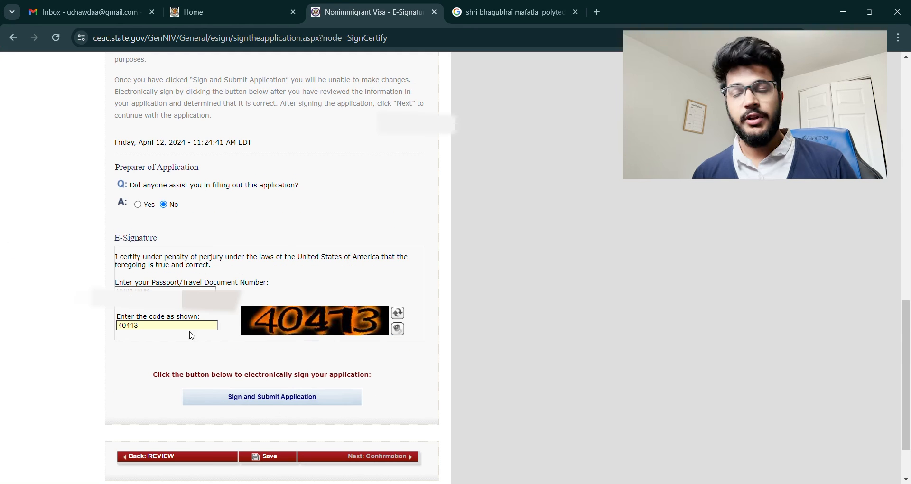
left_click(256, 401)
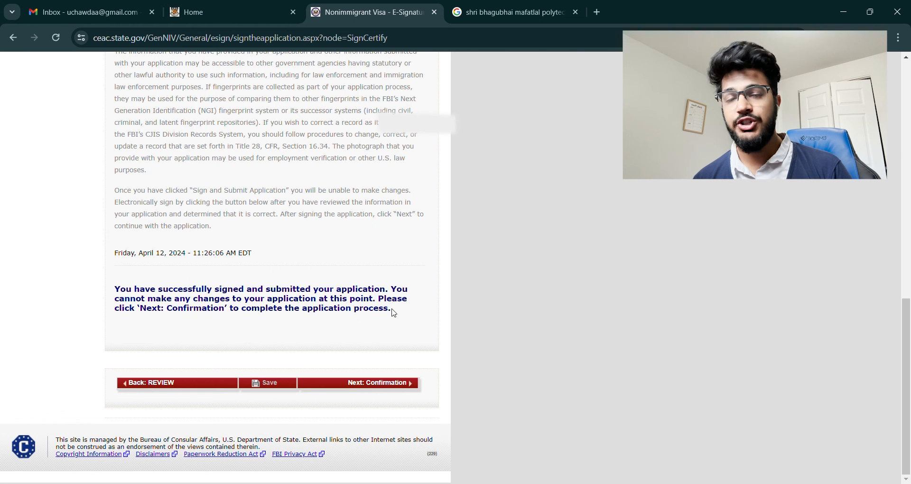
Step: View the DS-160 confirmation, then load ais.usvisa-info.com/en-ca and retry after it times out
left_click(367, 388)
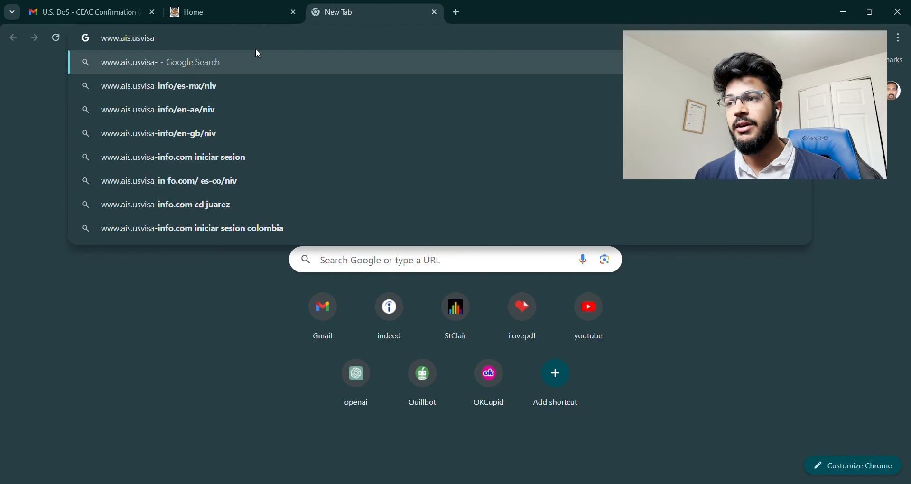
key("Down")
key("BackSpace")
key("BackSpace")
key("BackSpace")
key("BackSpace")
key("BackSpace")
key("BackSpace")
key("BackSpace")
key("BackSpace")
key("BackSpace")
key("BackSpace")
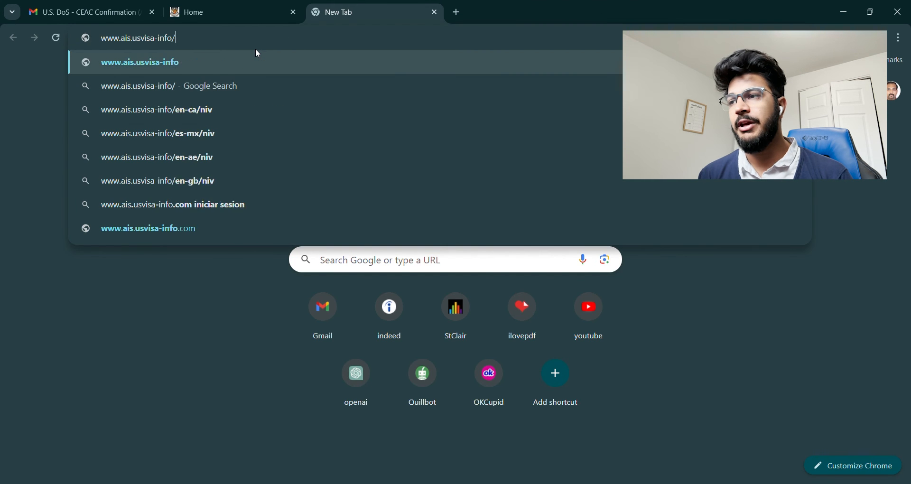
type(".com/")
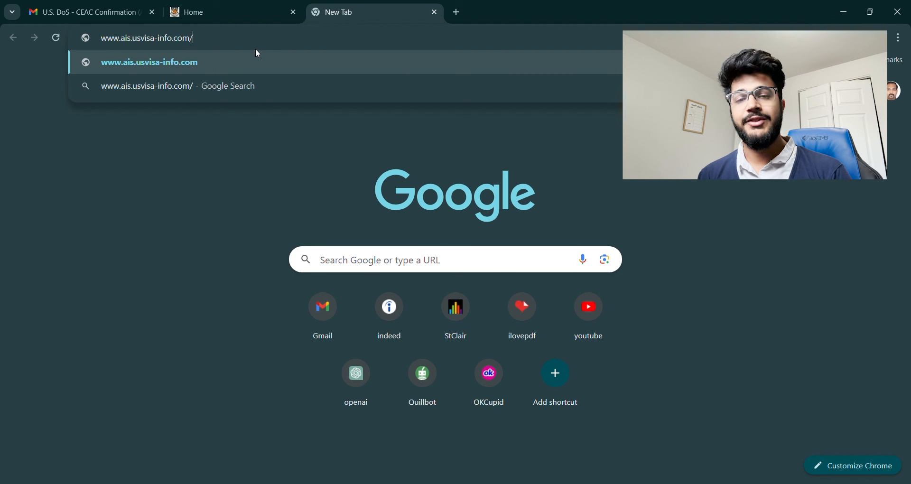
type("en-ca")
key("Return")
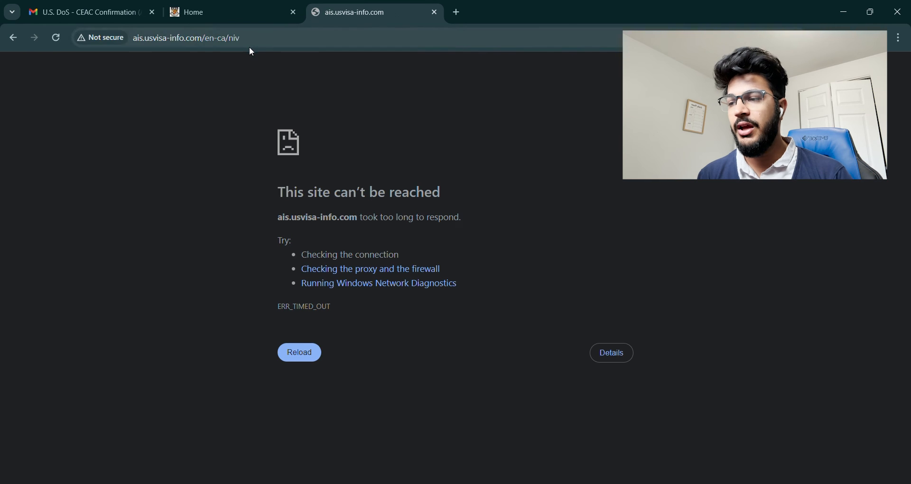
left_click(254, 41)
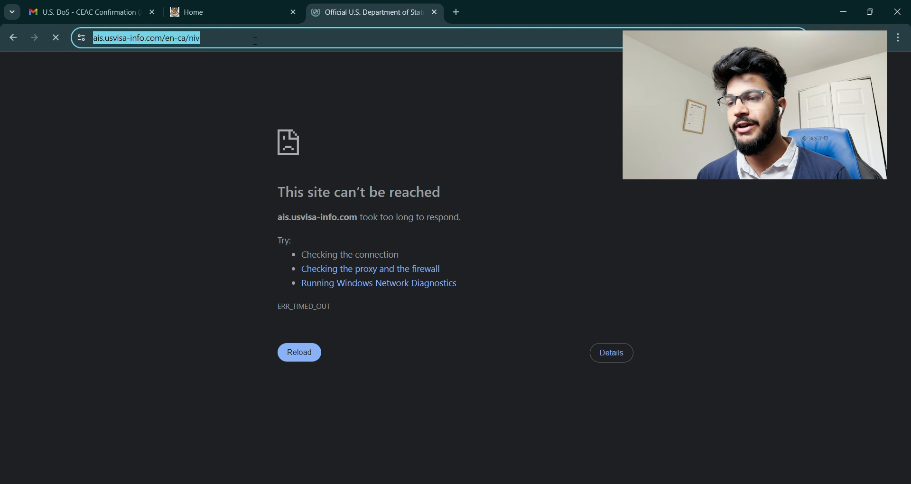
Step: Start a new appointment application as a Non Canadian Citizen residing in Canada
scroll(376, 264, "down", 15)
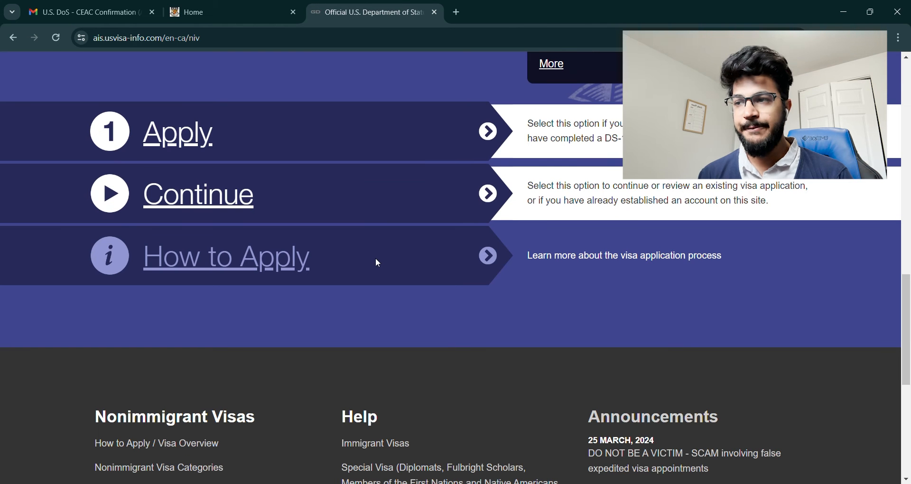
left_click(165, 136)
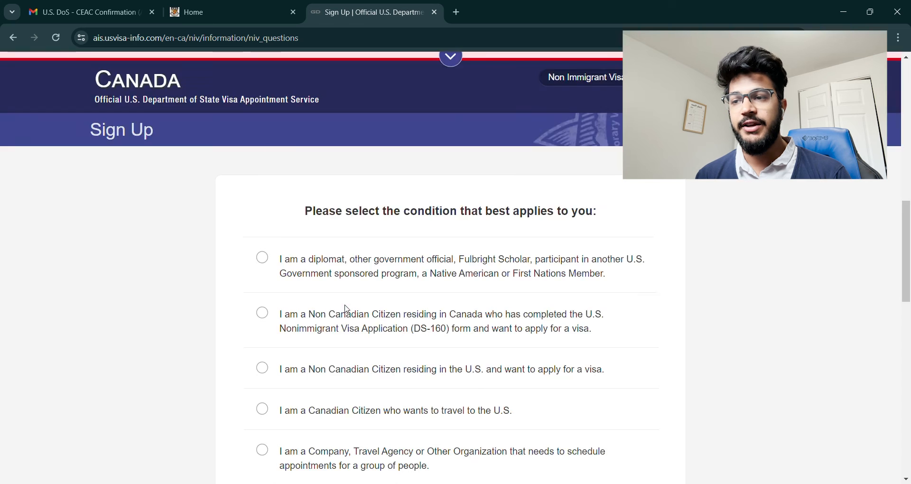
scroll(346, 305, "down", 2)
scroll(348, 305, "up", 3)
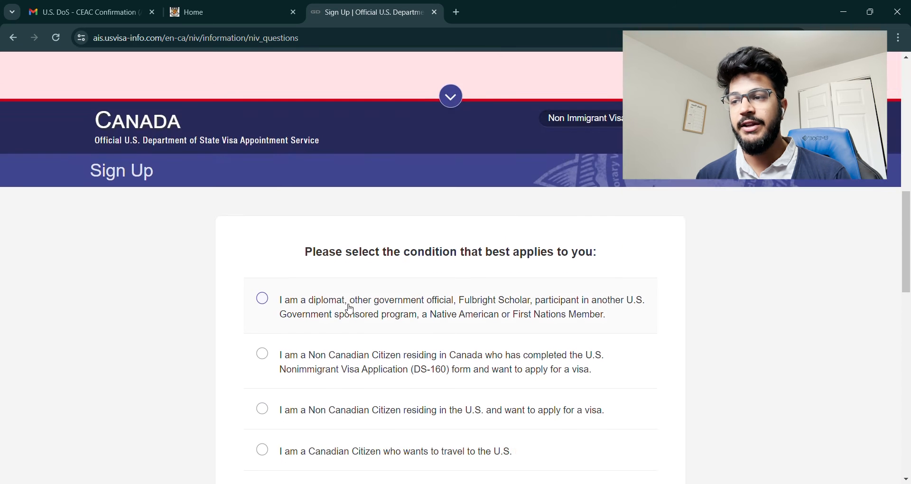
scroll(349, 310, "down", 3)
left_click(385, 228)
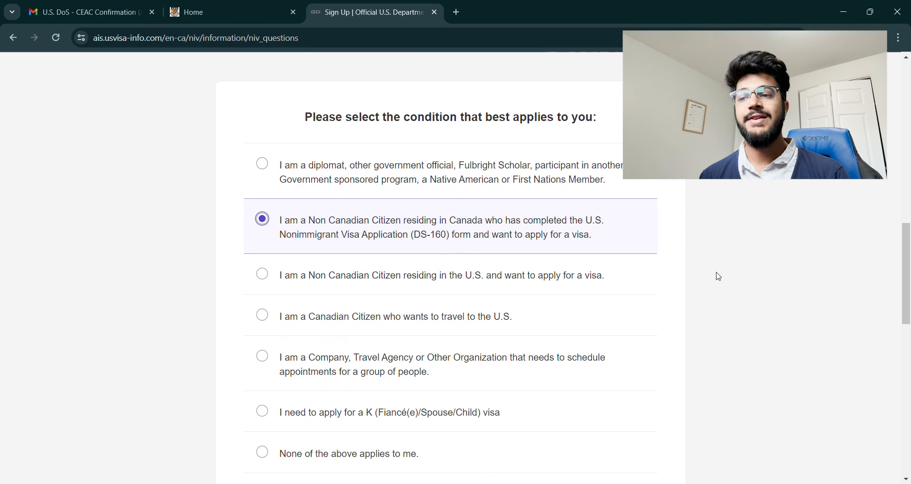
scroll(715, 278, "down", 3)
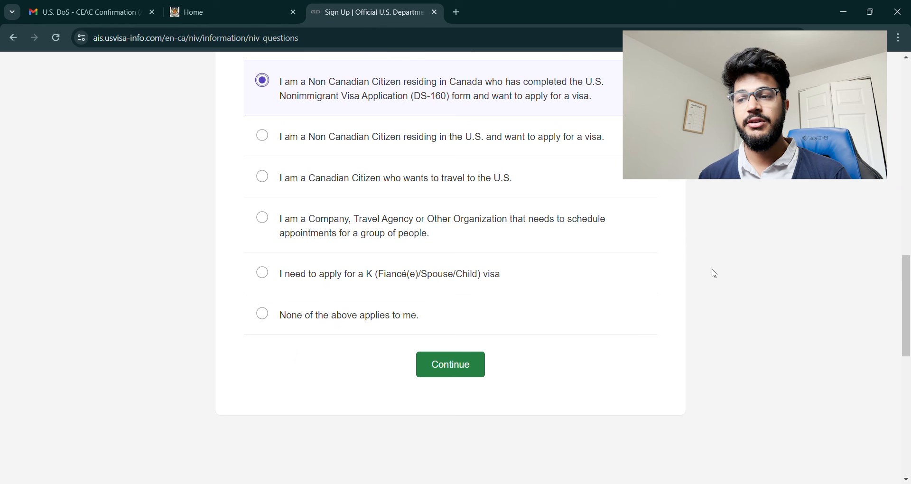
left_click(449, 370)
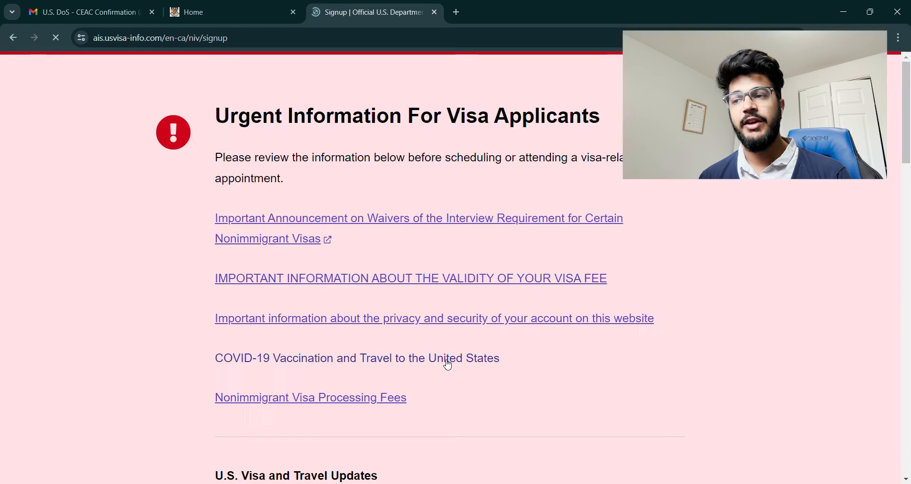
Step: Fill the sign-up name and email fields from saved autofill details
scroll(446, 363, "down", 10)
left_click(451, 112)
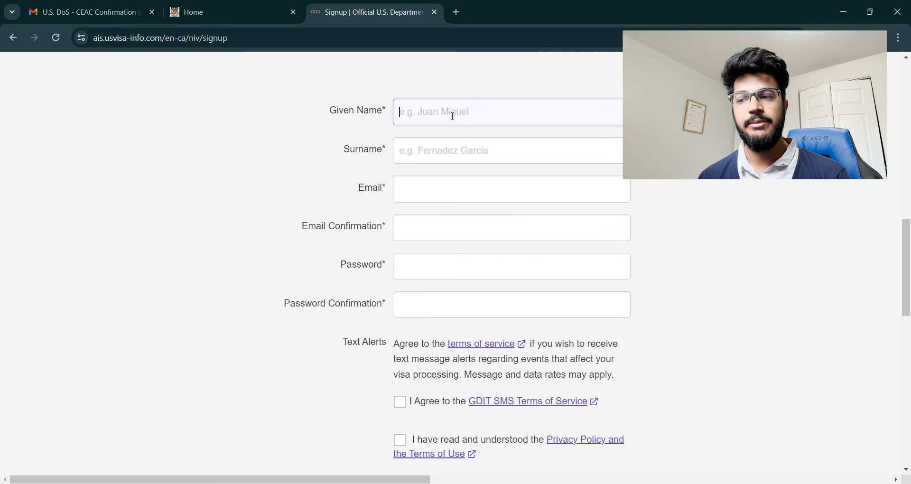
left_click(480, 142)
left_click(515, 217)
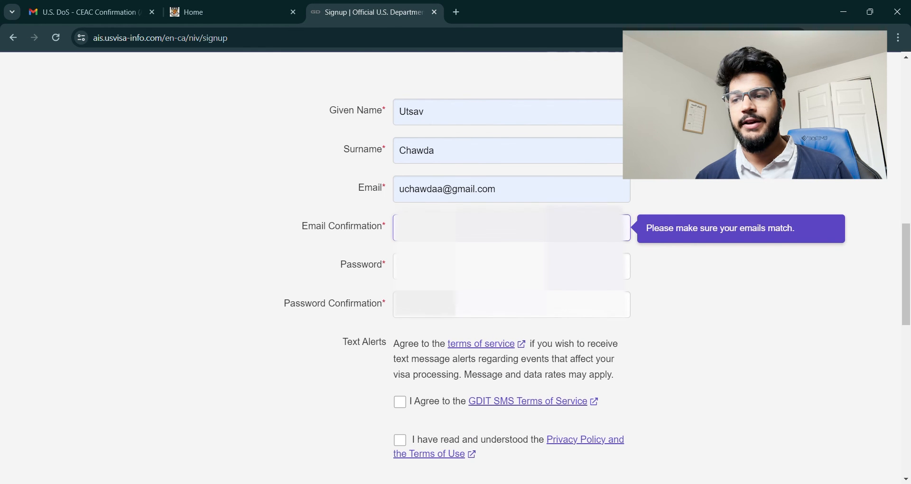
scroll(451, 266, "down", 3)
Step: Opt into text alerts with Canada +1, accept the terms, create the account, and open the confirmation email
left_click(401, 264)
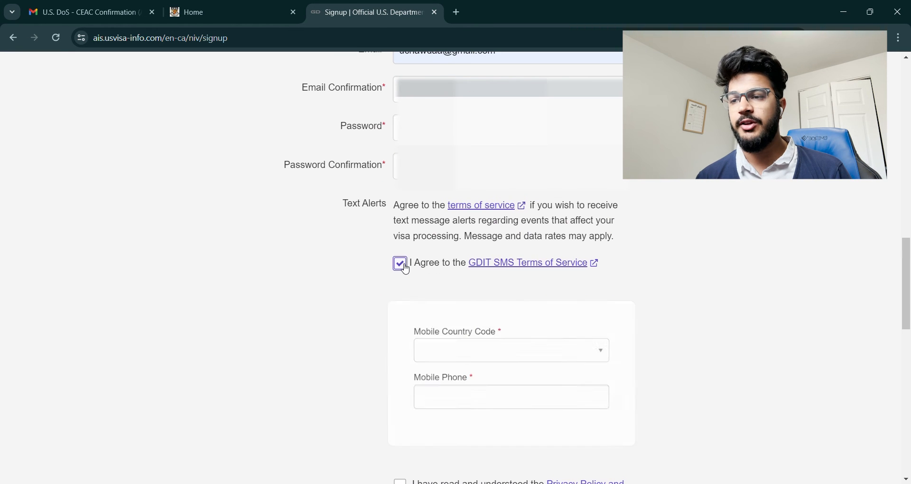
left_click(494, 354)
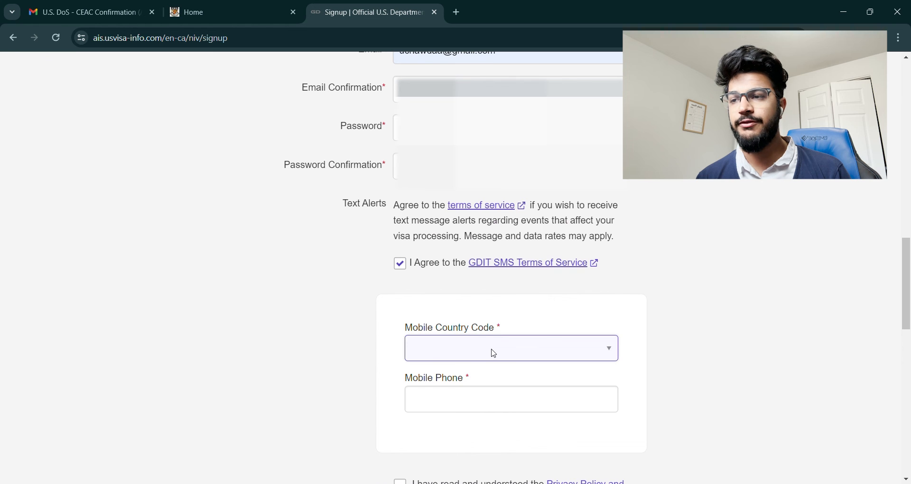
key("c")
key("Down")
key("Down")
scroll(493, 352, "down", 3)
left_click(421, 349)
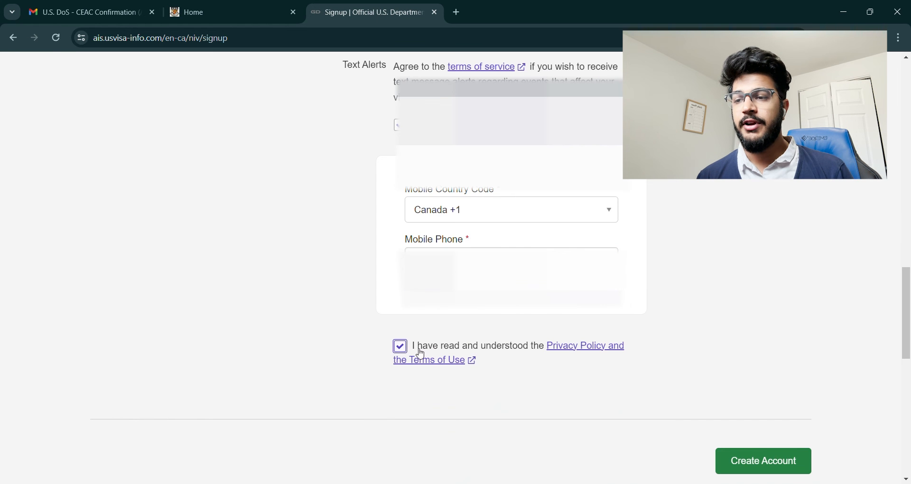
left_click(789, 461)
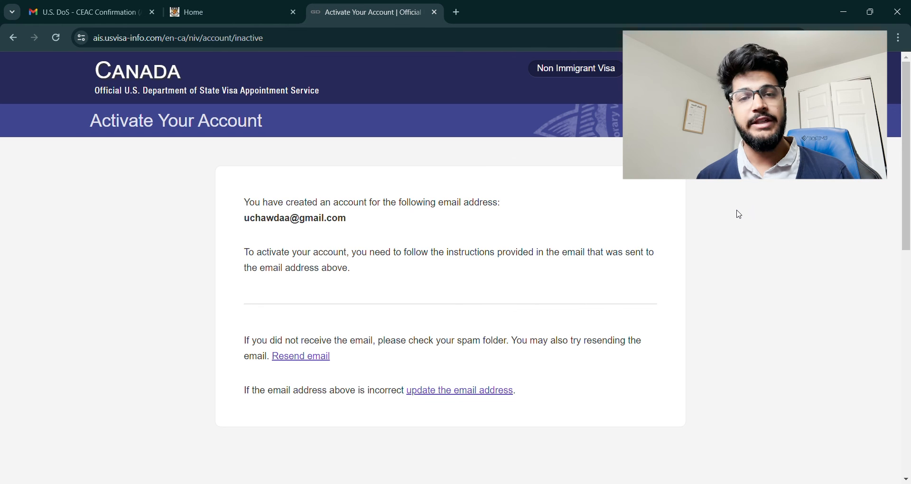
left_click(85, 12)
Step: Activate the account and set India as the passport-issuing country
left_click(308, 225)
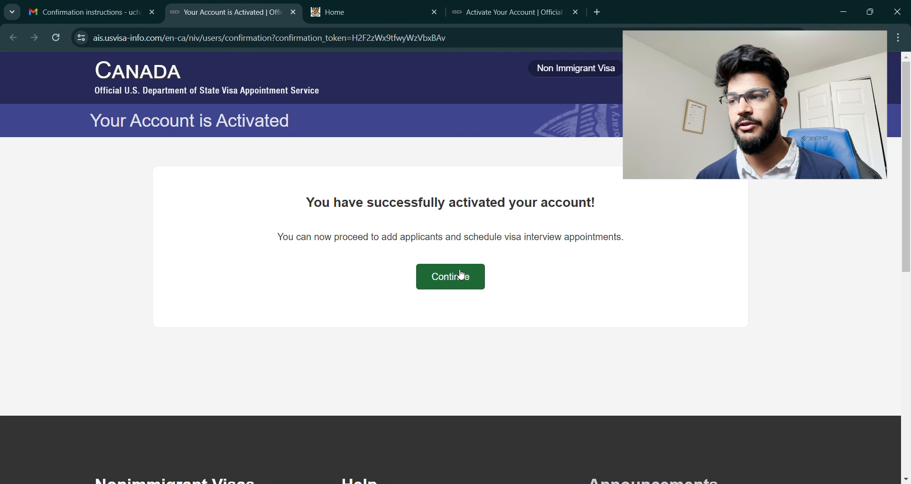
left_click(465, 278)
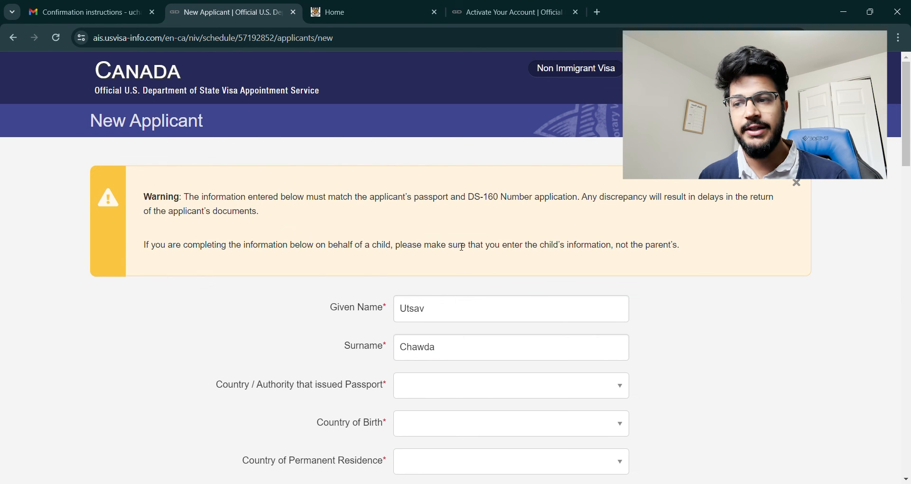
scroll(456, 333, "down", 3)
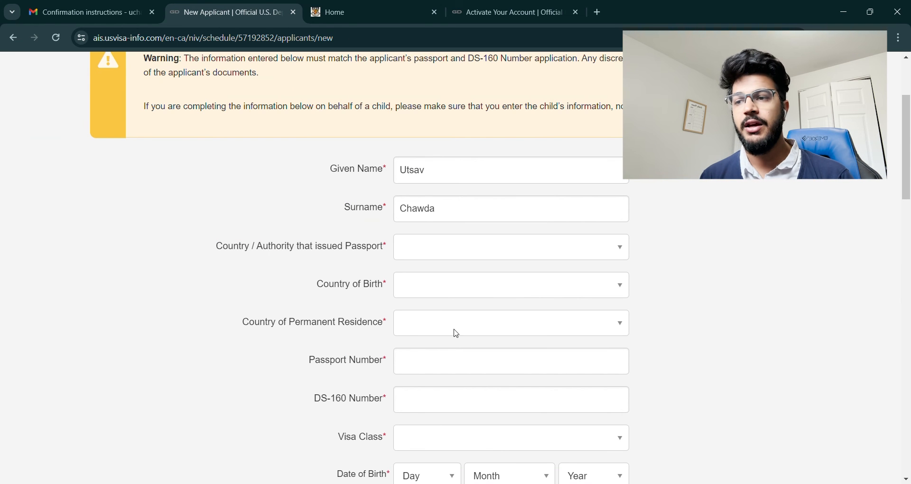
left_click(453, 255)
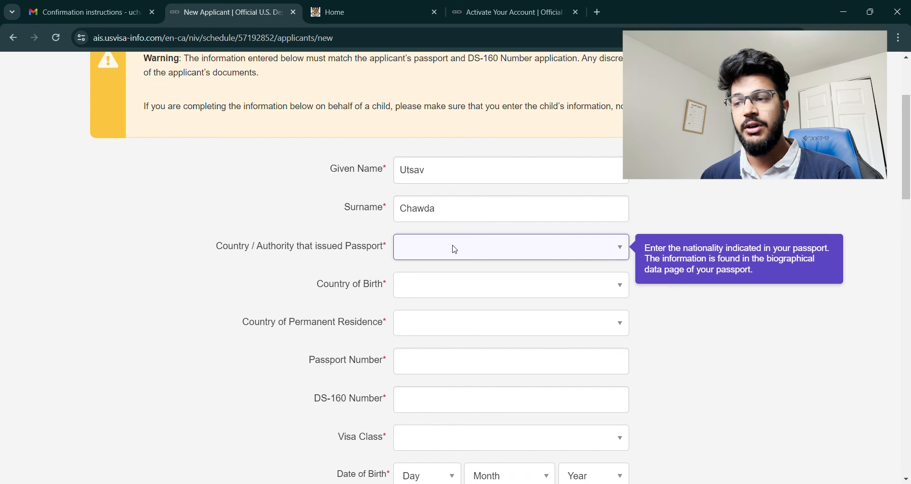
type("in")
left_click(441, 234)
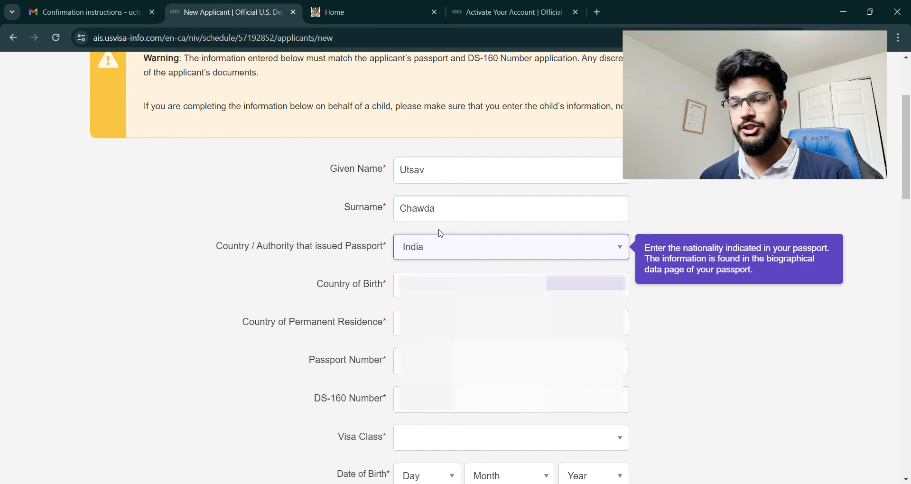
Step: Enter the applicant's given name, country of birth and date of birth
left_click(448, 175)
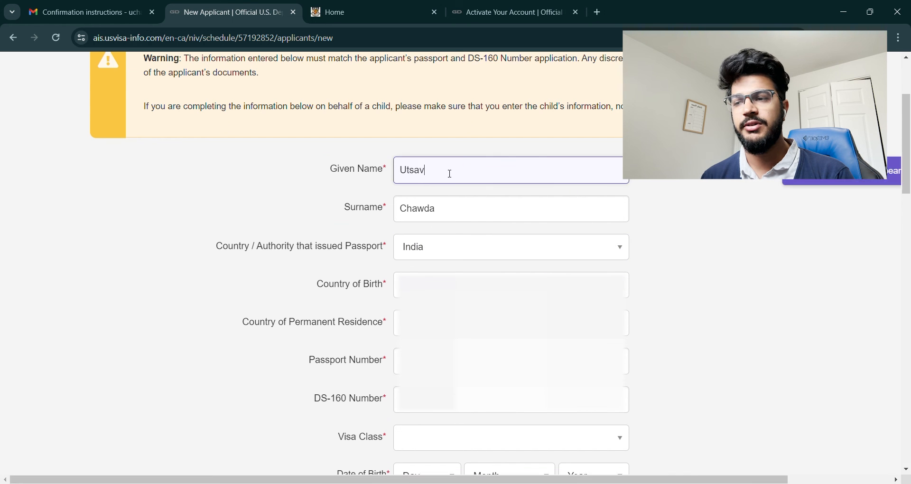
type("Mohan")
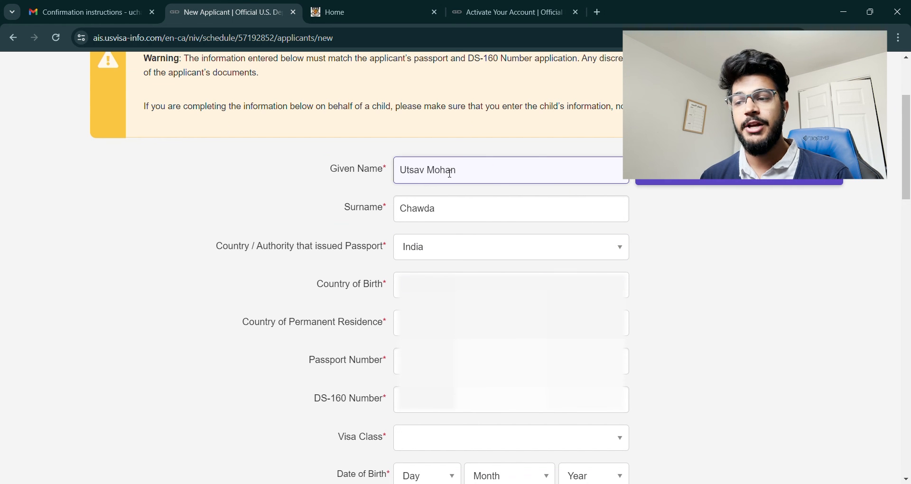
left_click(475, 285)
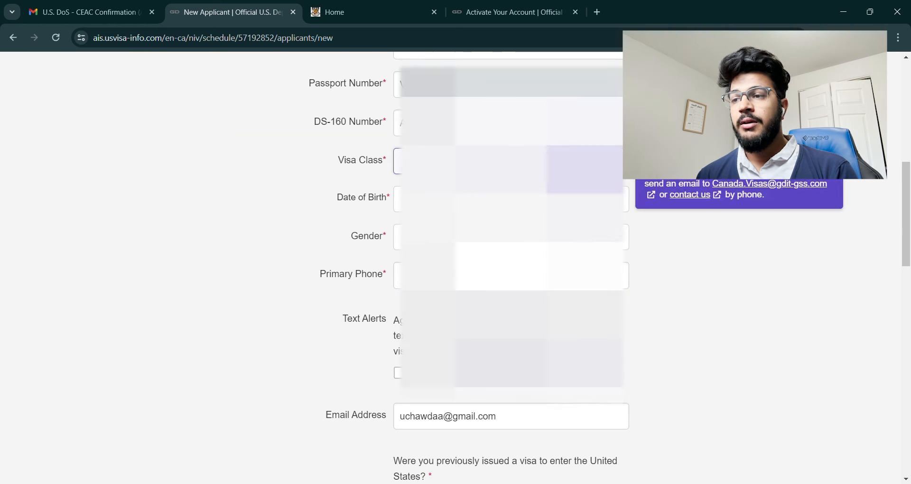
left_click(429, 200)
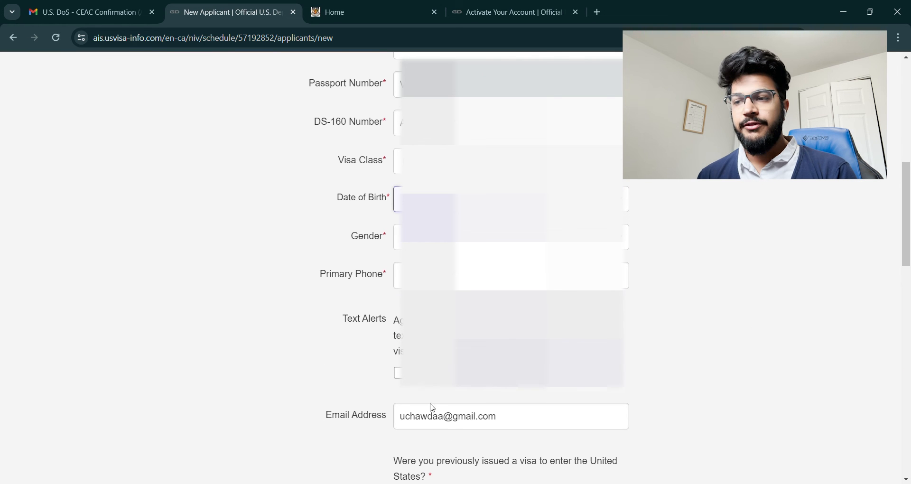
key("Tab")
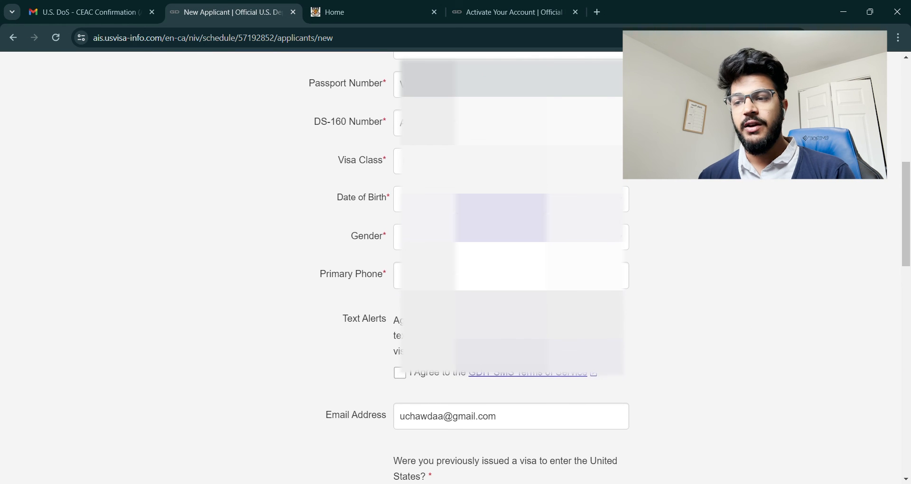
key("Tab")
scroll(573, 280, "down", 5)
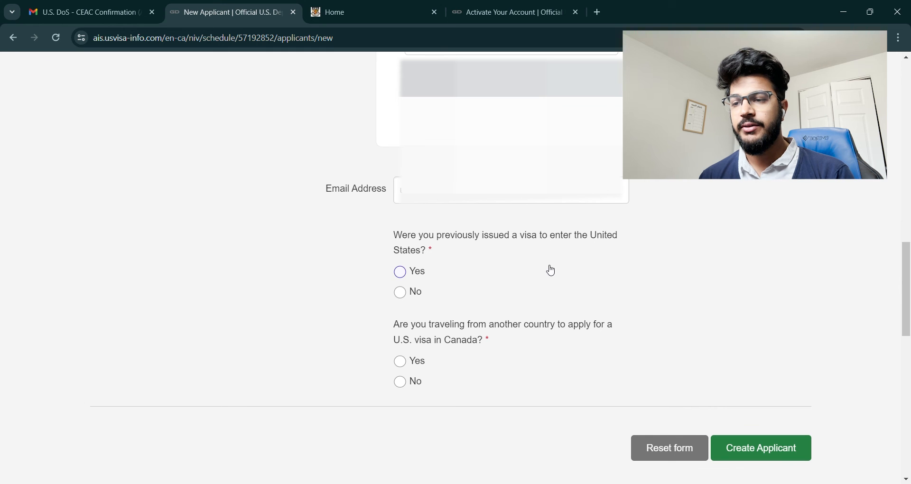
Step: Answer No to both visa questions, create the applicant, confirm B1/B2, and declare no conditions apply
left_click(400, 291)
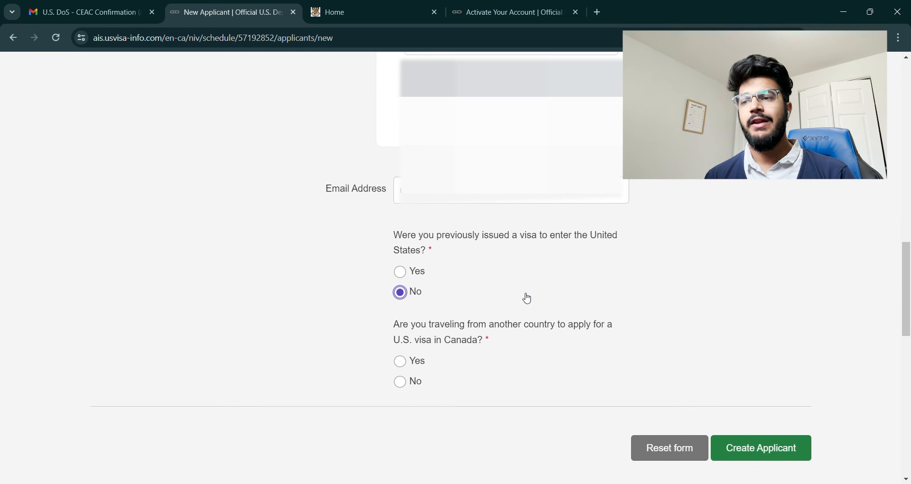
left_click(406, 387)
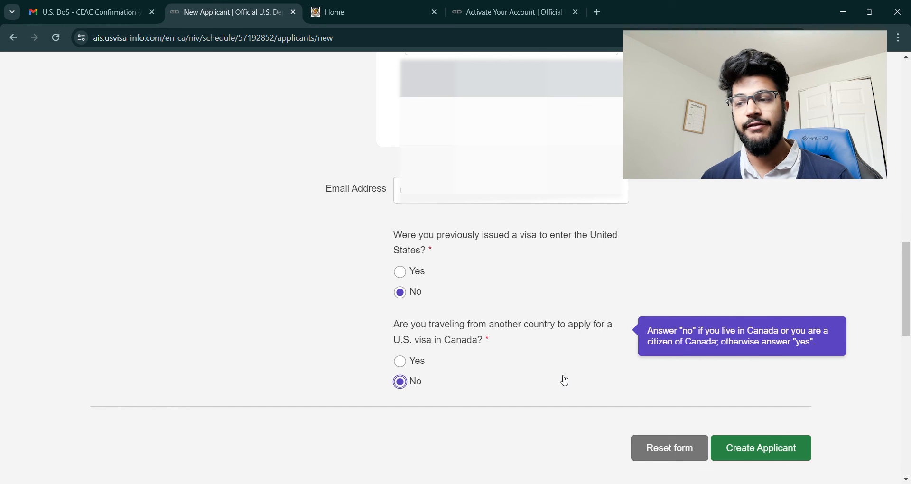
left_click(771, 452)
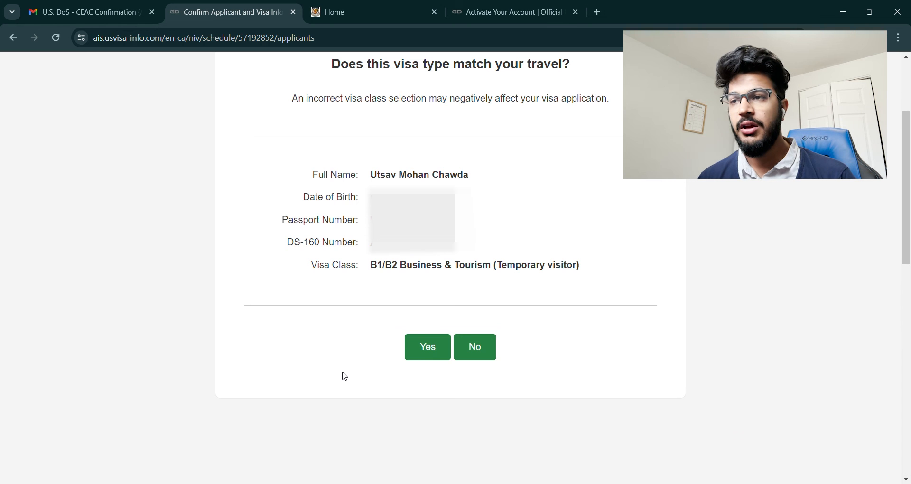
left_click(426, 352)
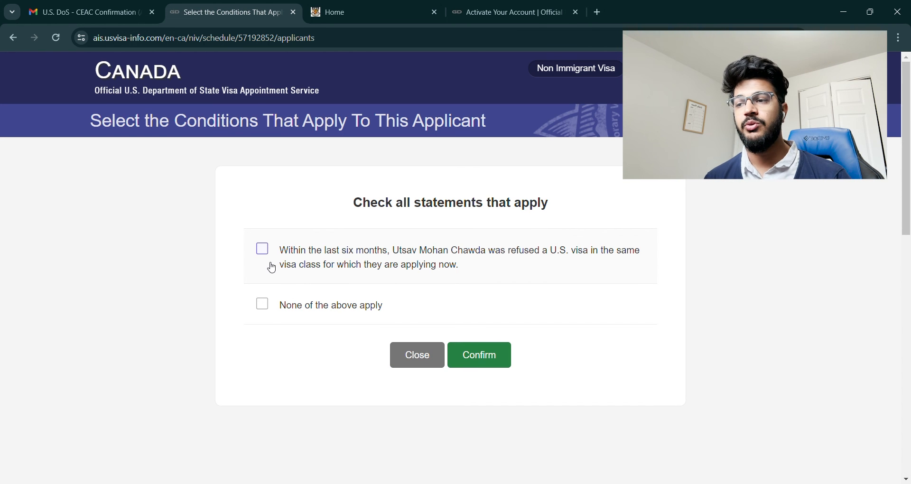
left_click(267, 299)
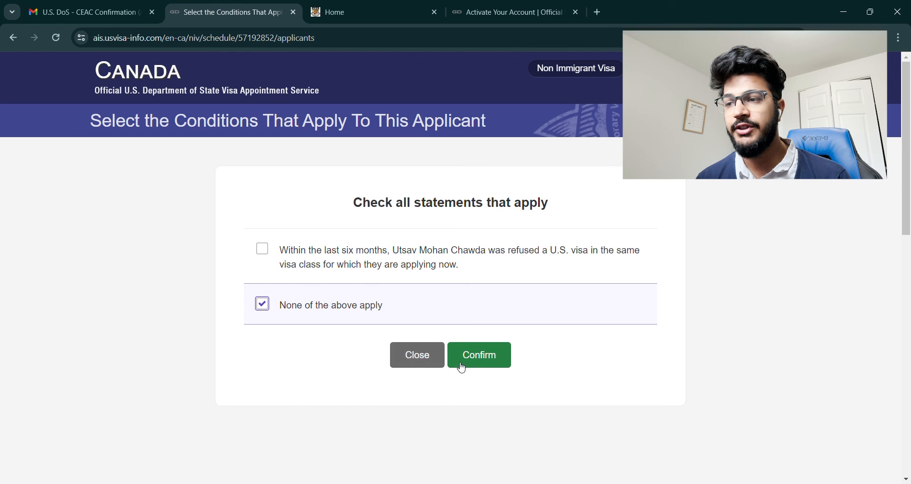
left_click(478, 365)
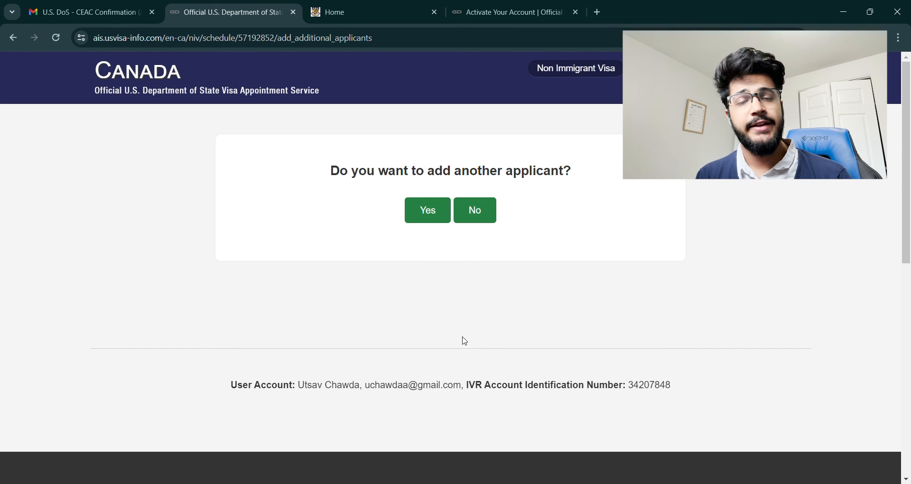
Step: Add no other applicants and choose Province ON with the WINDSOR A PO pickup branch
left_click(476, 220)
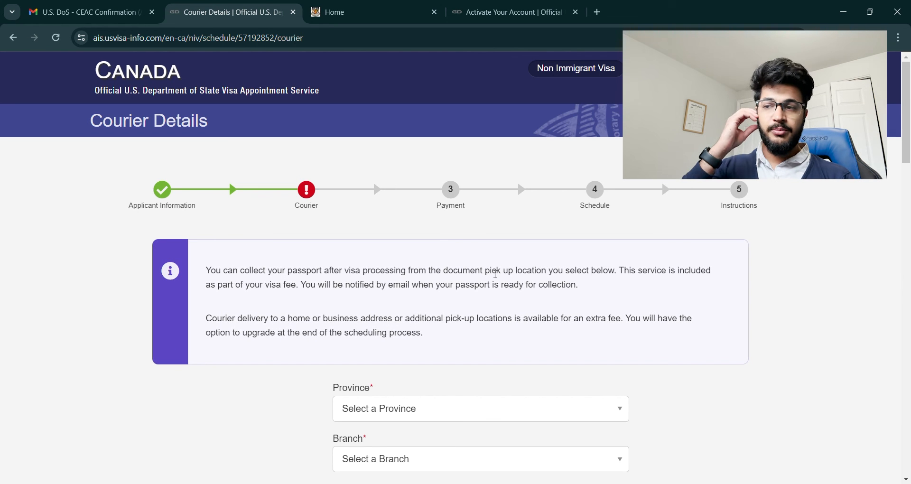
scroll(517, 275, "down", 3)
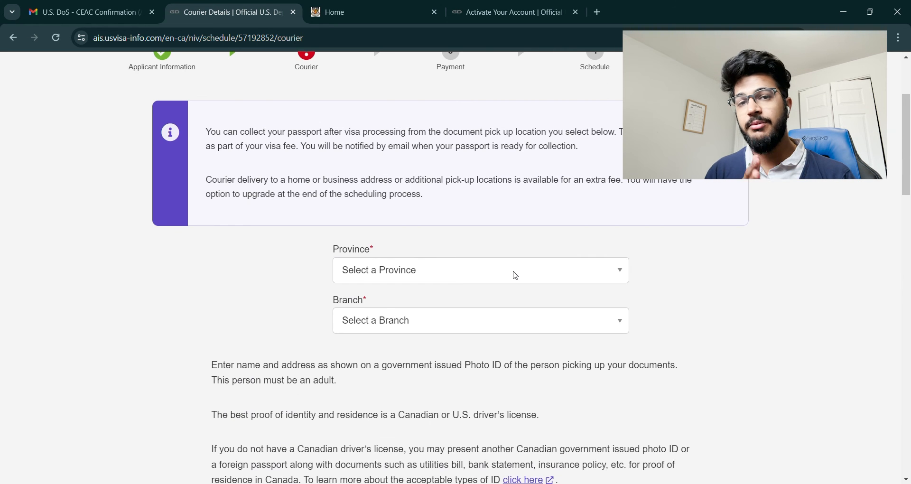
left_click(514, 273)
left_click(475, 337)
left_click(463, 320)
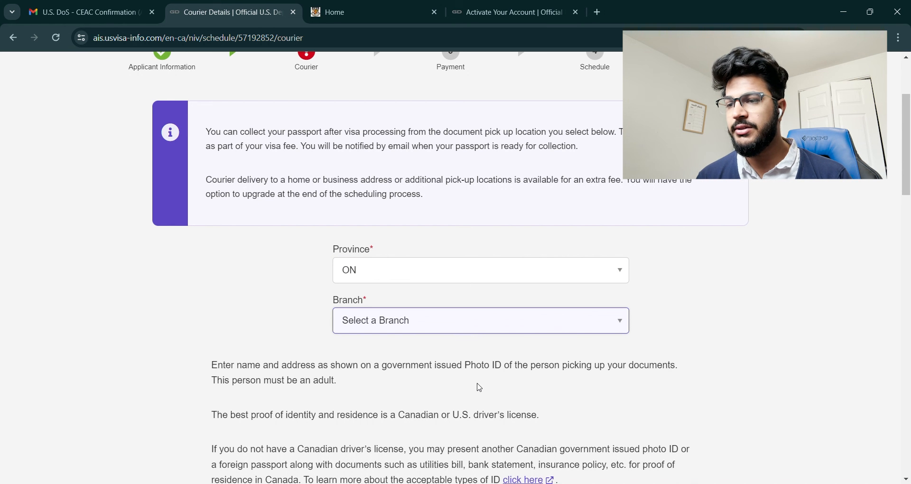
left_click(460, 433)
Step: Enter the collector's full name as Care Of and autofill their saved address
scroll(608, 394, "down", 3)
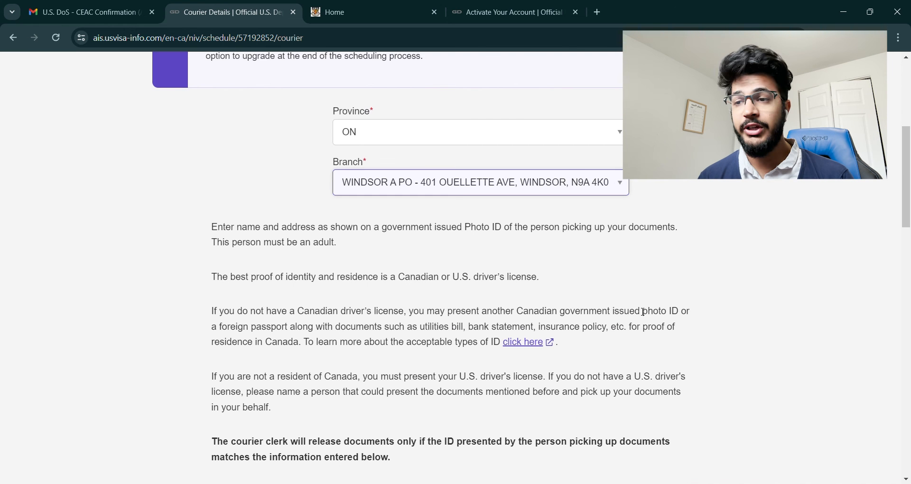
scroll(643, 312, "down", 5)
left_click(575, 283)
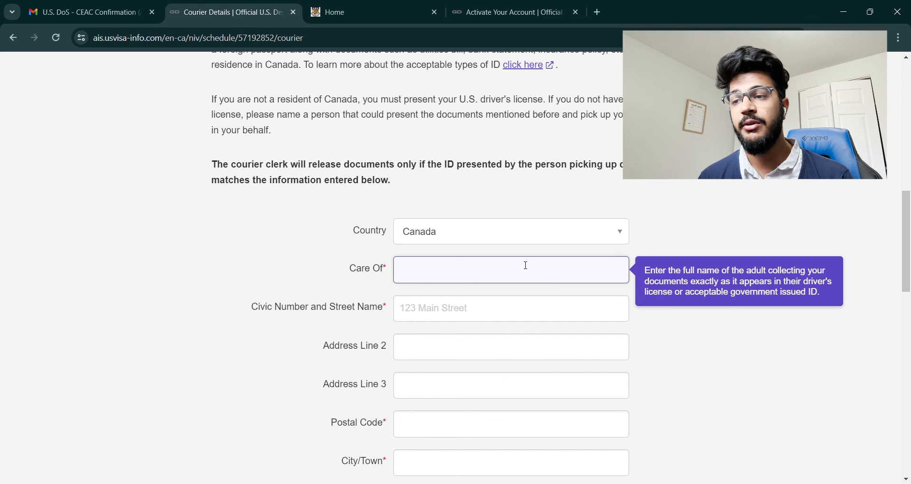
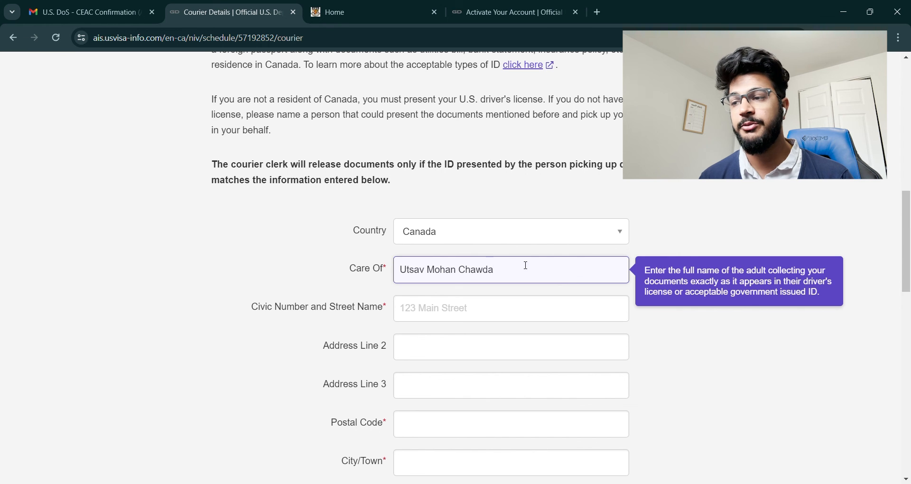
left_click(437, 311)
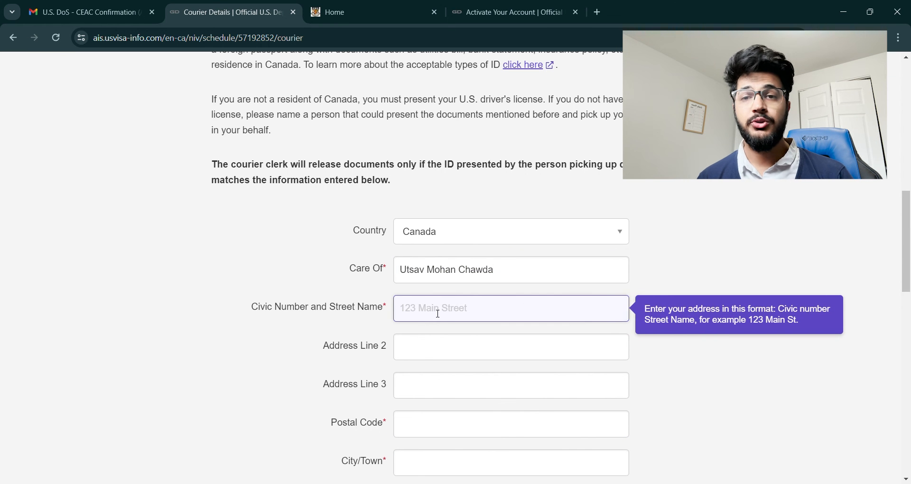
left_click(502, 350)
scroll(243, 313, "down", 3)
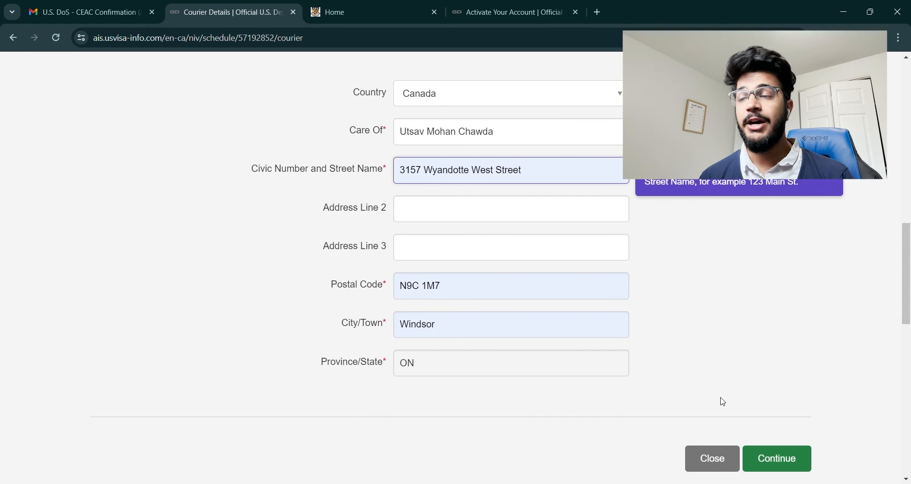
scroll(739, 372, "up", 2)
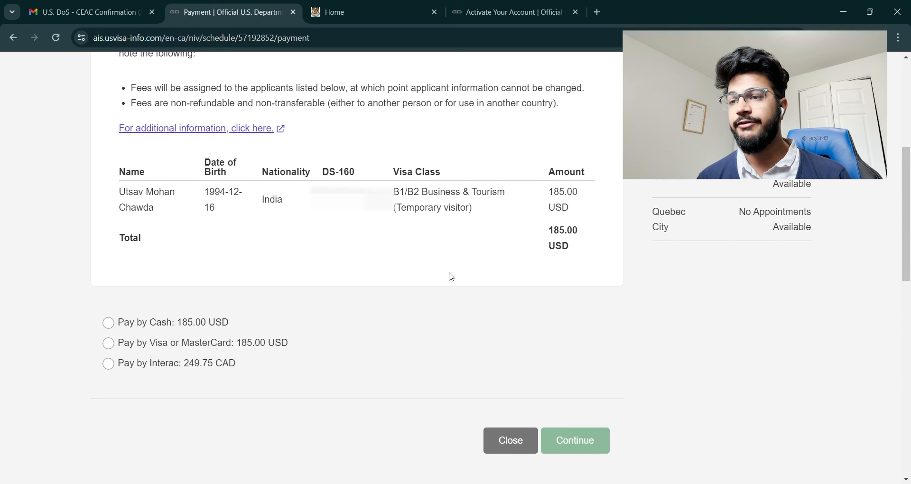
Step: Pay the 185.00 USD fee by Visa or MasterCard instead of Interac
left_click(109, 364)
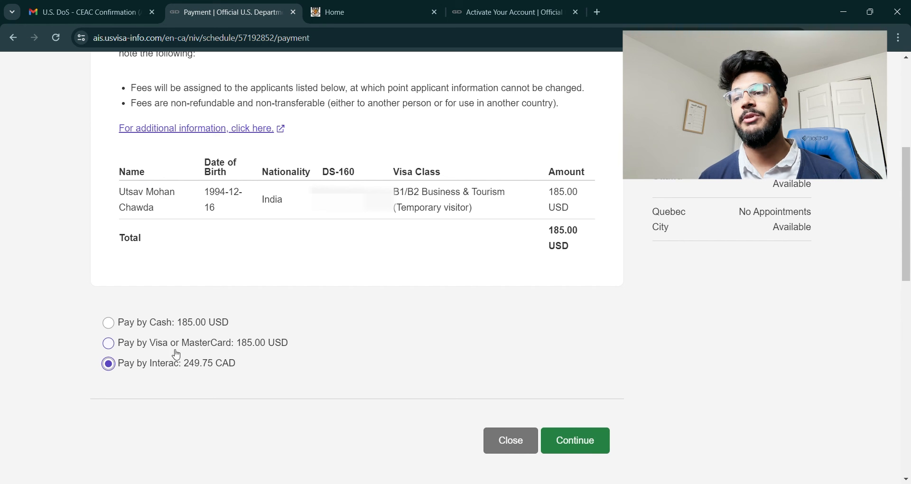
left_click(109, 344)
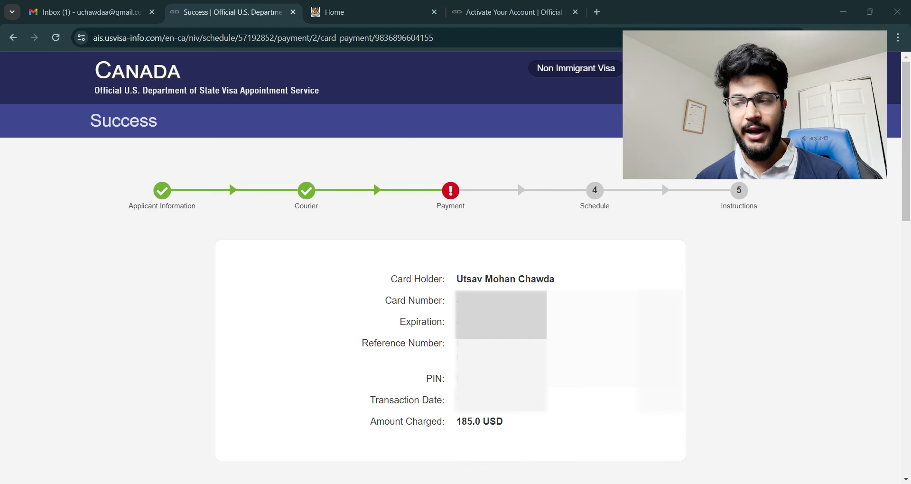
scroll(651, 223, "down", 5)
left_click(650, 223)
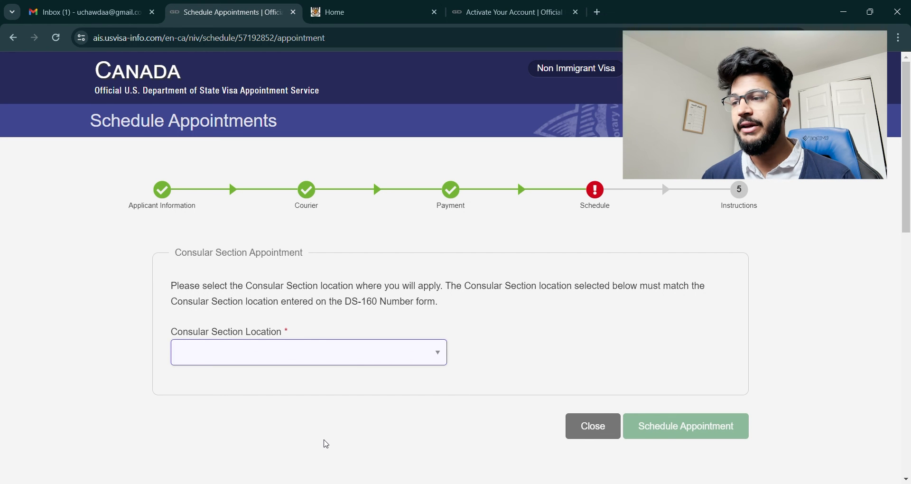
Step: Page the appointment calendar forward to August 2026 and pick August 3 as the Toronto date
scroll(534, 428, "down", 3)
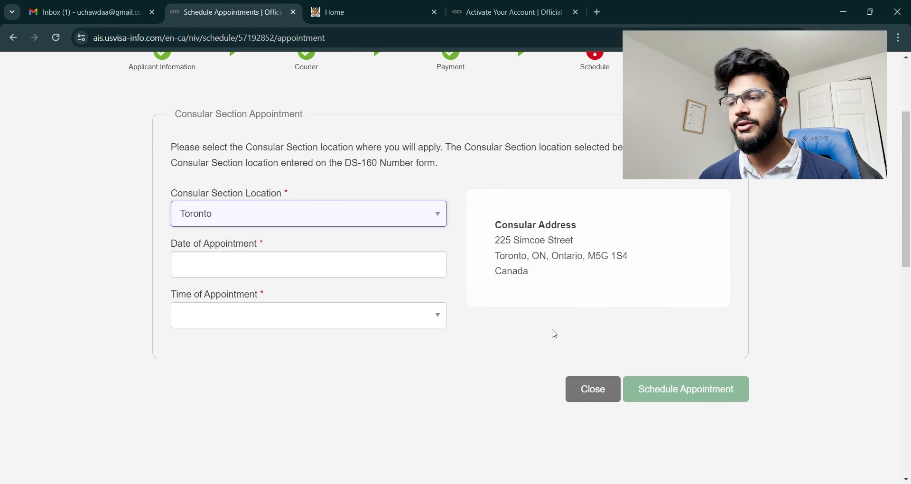
left_click(327, 269)
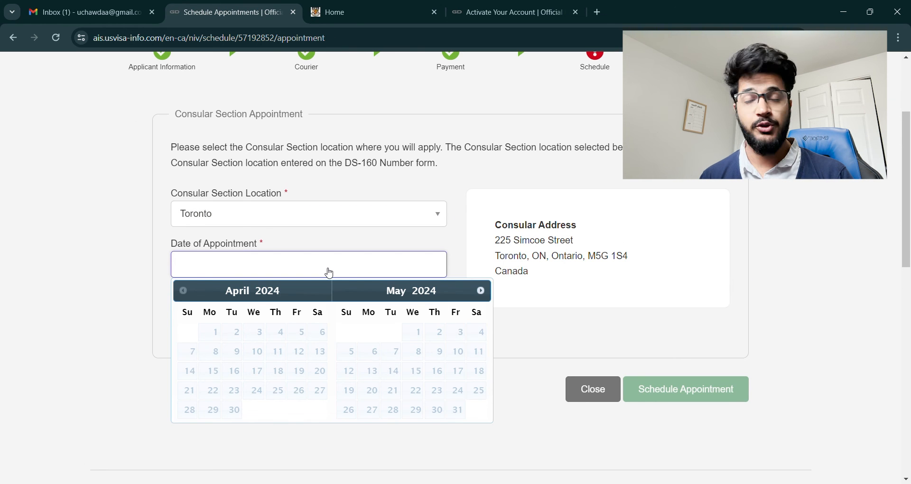
left_click(480, 290)
left_click(481, 291)
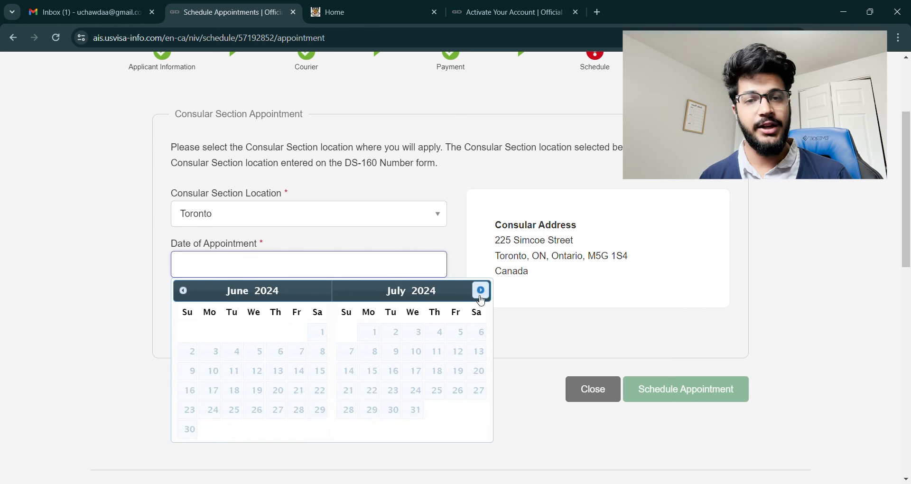
left_click(481, 290)
left_click(480, 291)
left_click(481, 290)
double_click(481, 290)
double_click(481, 291)
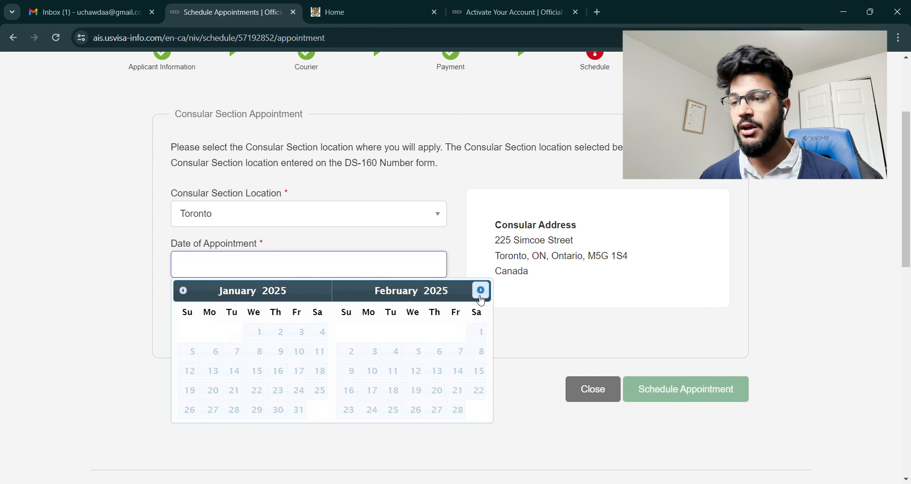
double_click(480, 290)
triple_click(481, 291)
double_click(480, 291)
double_click(481, 291)
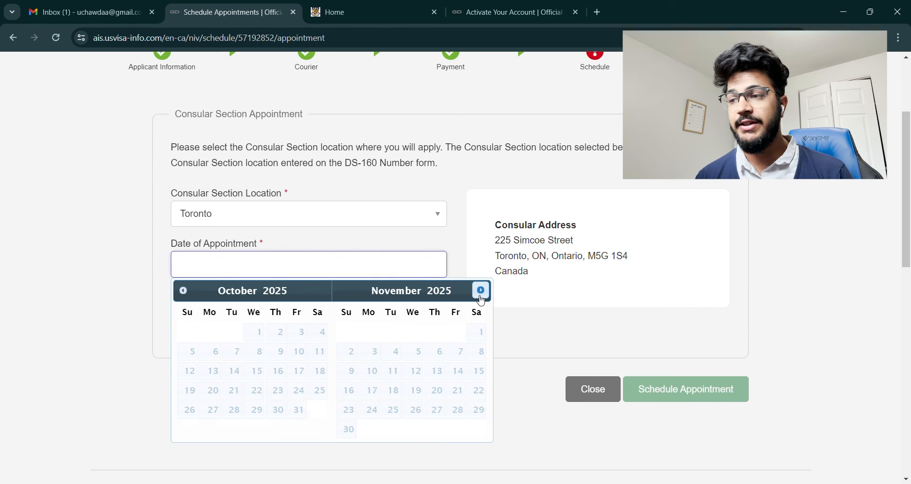
left_click(481, 291)
left_click(481, 290)
left_click(480, 296)
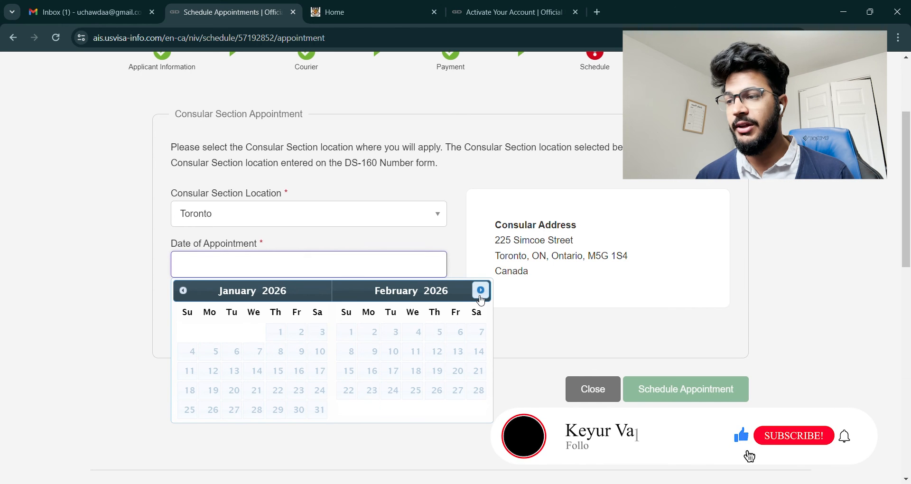
double_click(480, 296)
left_click(480, 296)
left_click(480, 296)
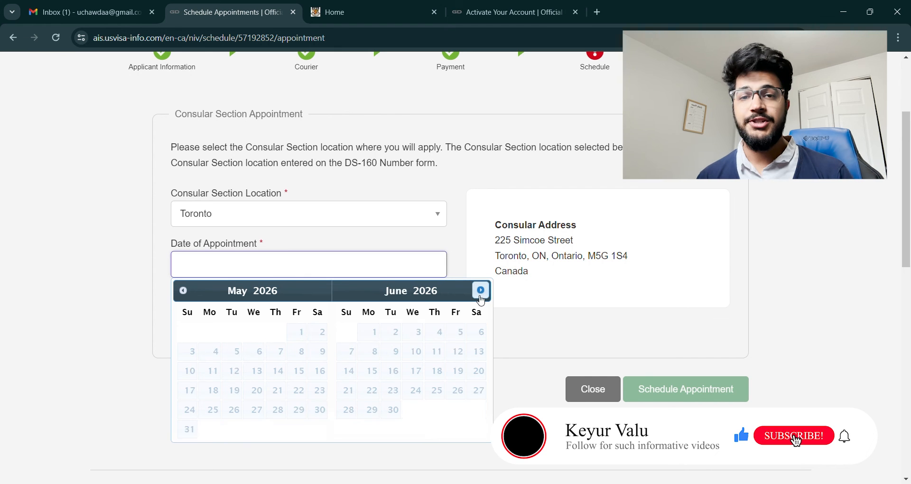
left_click(480, 297)
left_click(480, 296)
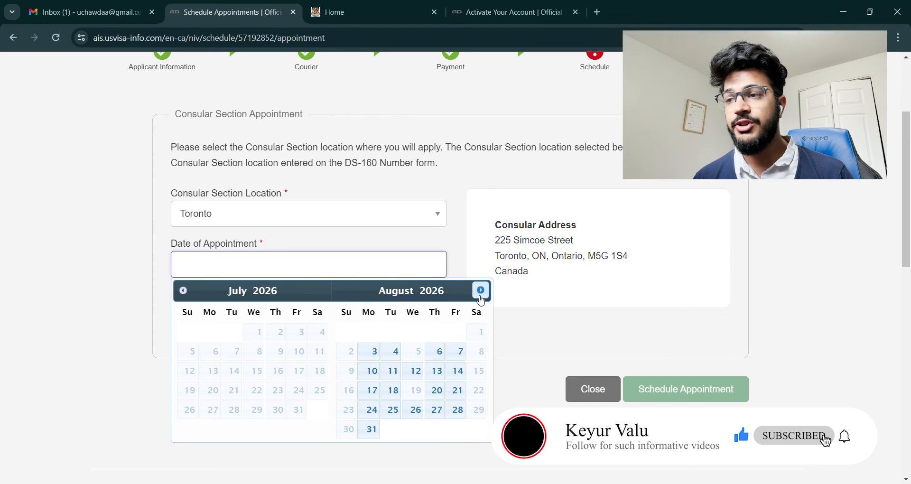
left_click(374, 352)
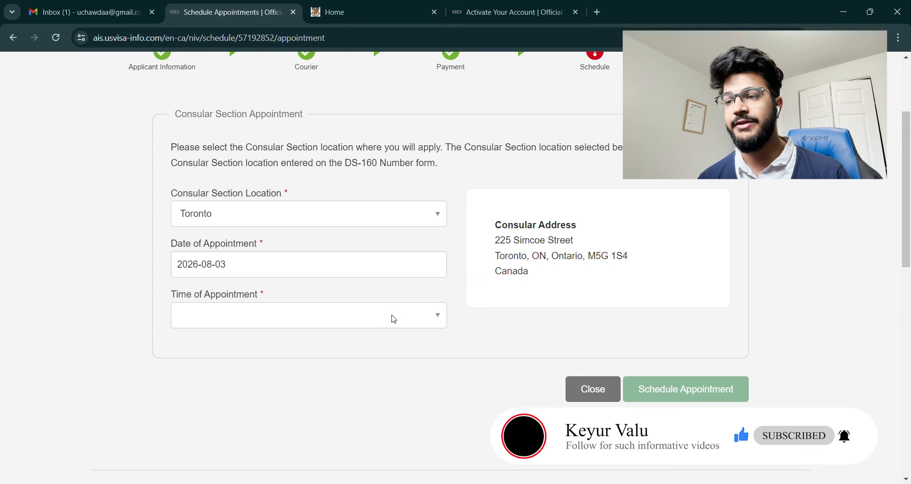